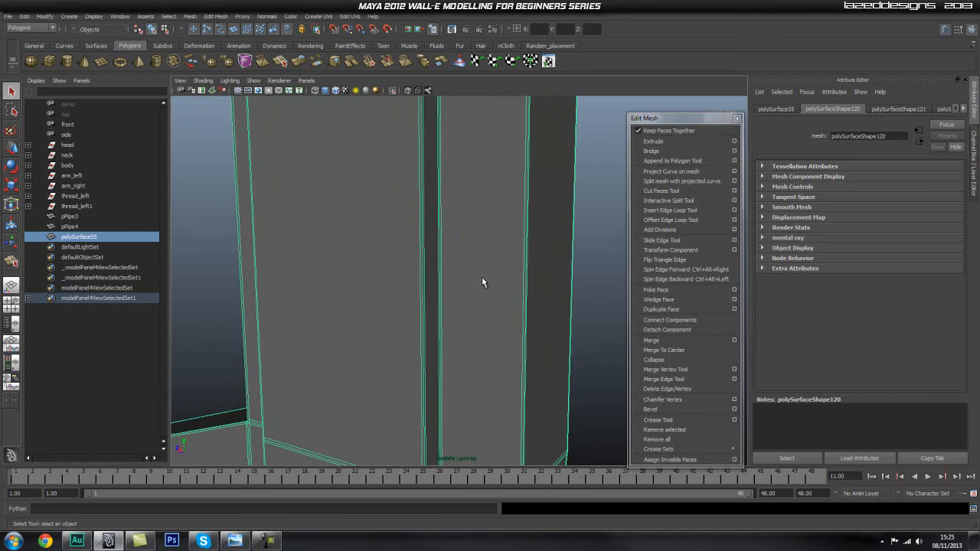
Insert three evenly spaced edge loops across each of the upper and lower arms of the bracket-shaped mesh.
{"action": "left_click_drag", "start_coordinate": [441, 247], "coordinate": [426, 316], "text": "alt"}
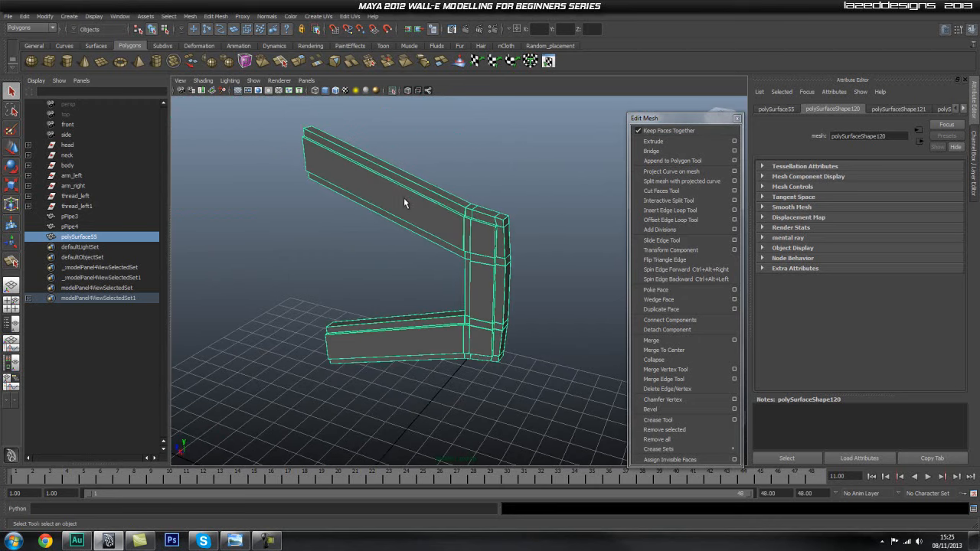
{"action": "left_click_drag", "start_coordinate": [434, 265], "coordinate": [455, 255], "text": "alt"}
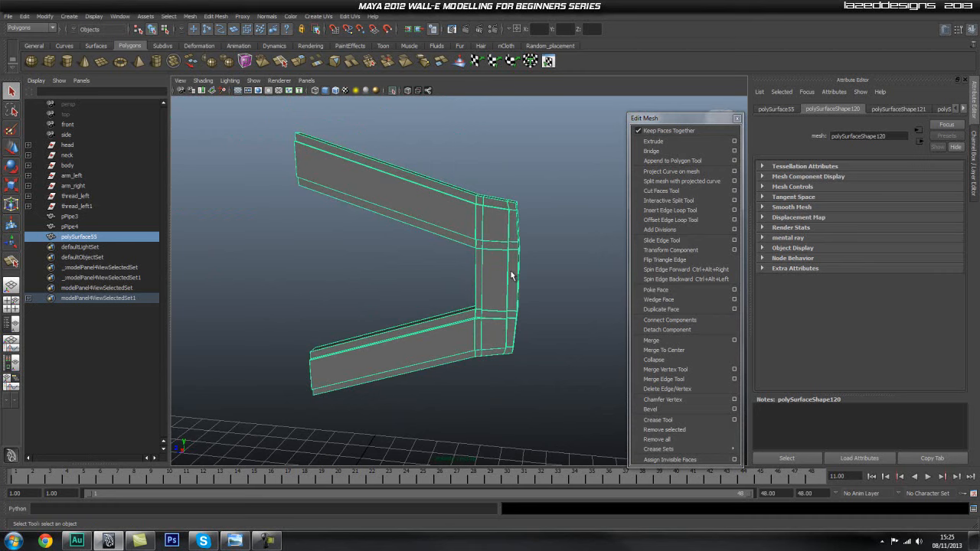
{"action": "left_click", "coordinate": [733, 211]}
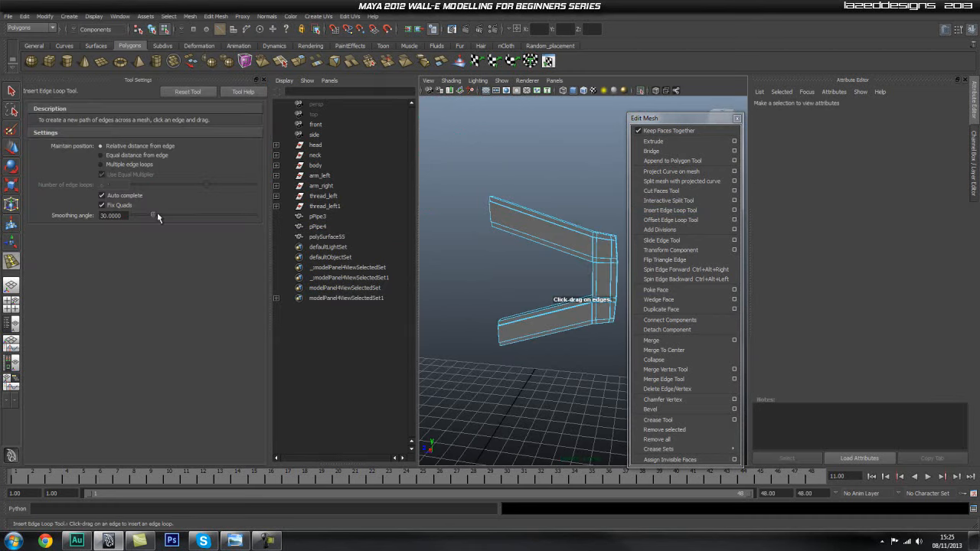
{"action": "left_click", "coordinate": [112, 167]}
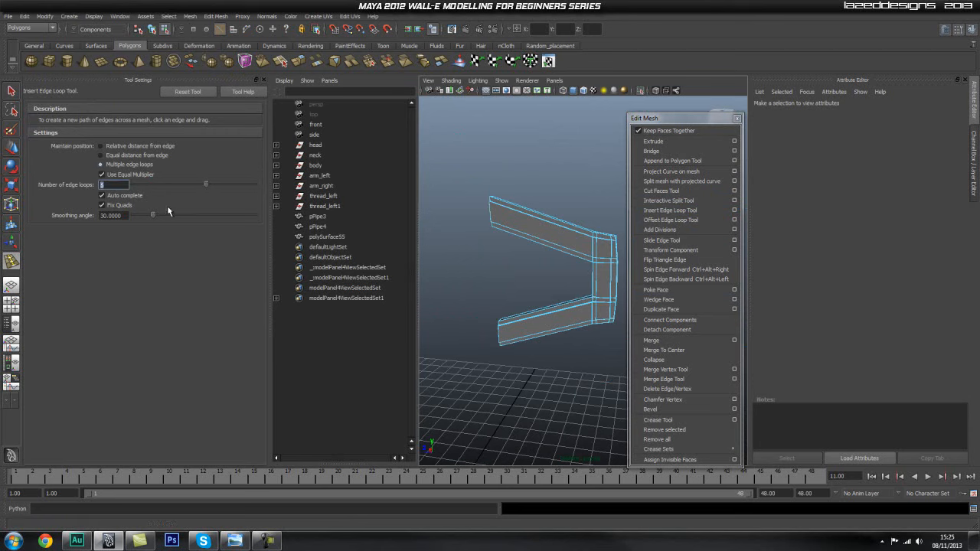
{"action": "left_click", "coordinate": [546, 219]}
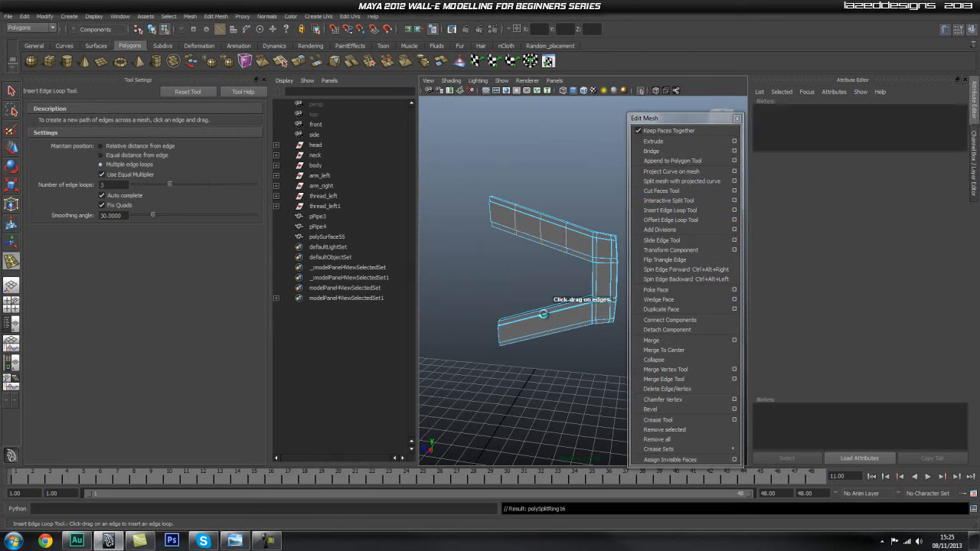
{"action": "left_click", "coordinate": [545, 312]}
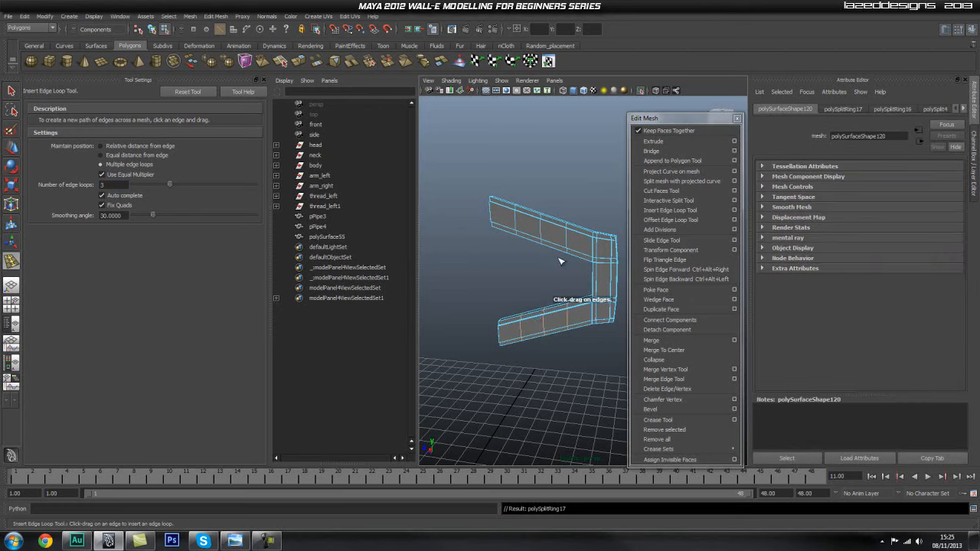
Insert a single centred edge loop across the bracket's vertical section and one lengthwise along each of its two arms.
{"action": "left_click_drag", "start_coordinate": [558, 296], "coordinate": [552, 290], "text": "alt"}
{"action": "left_click", "coordinate": [123, 147]}
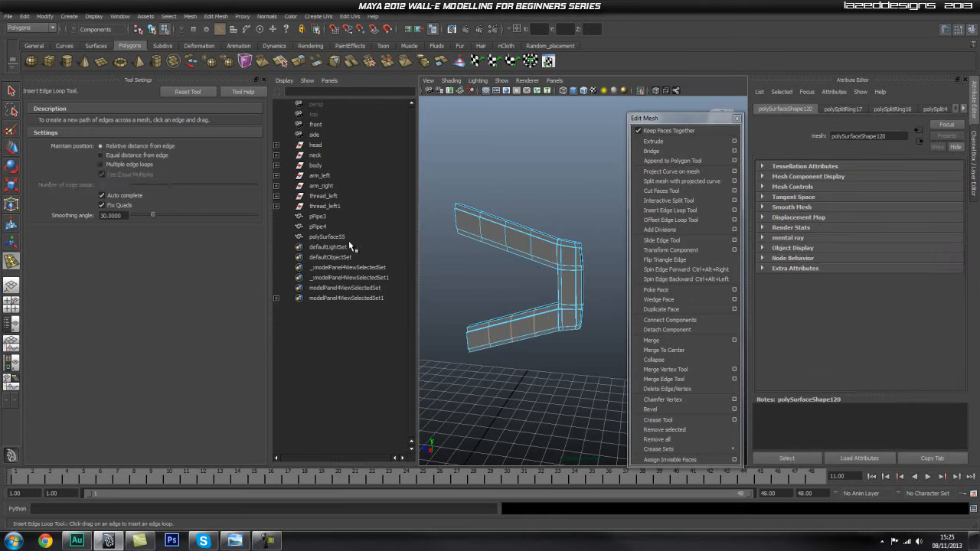
{"action": "left_click", "coordinate": [124, 163]}
{"action": "left_click", "coordinate": [121, 183]}
{"action": "type", "text": "1"}
{"action": "key", "text": "Return"}
{"action": "left_click", "coordinate": [564, 287]}
{"action": "left_click", "coordinate": [565, 259]}
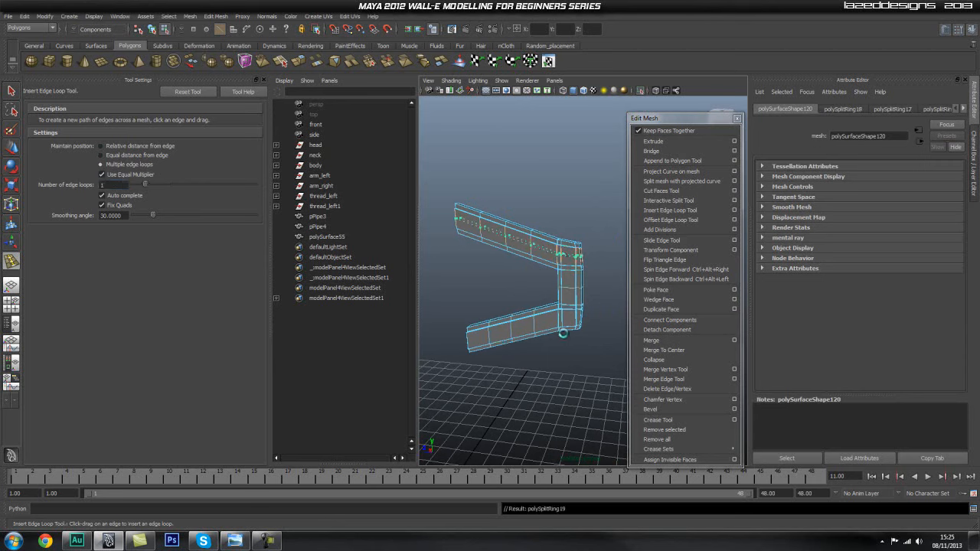
{"action": "left_click", "coordinate": [558, 320]}
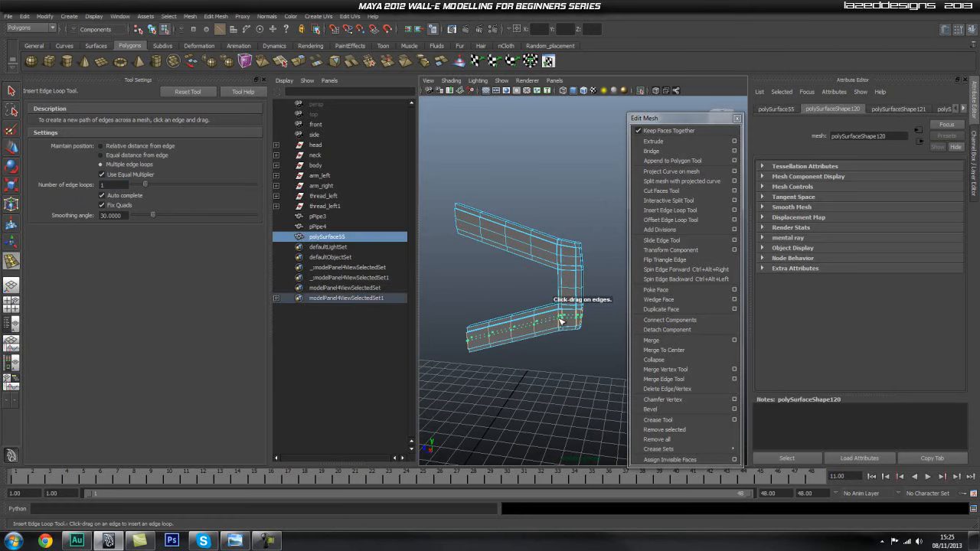
{"action": "left_click", "coordinate": [560, 322]}
{"action": "left_click", "coordinate": [264, 80]}
{"action": "key", "text": "q"}
Delete the bracket mesh's construction history and turn off its isolation to show the rest of the model.
{"action": "right_click_drag", "start_coordinate": [420, 264], "coordinate": [474, 180]}
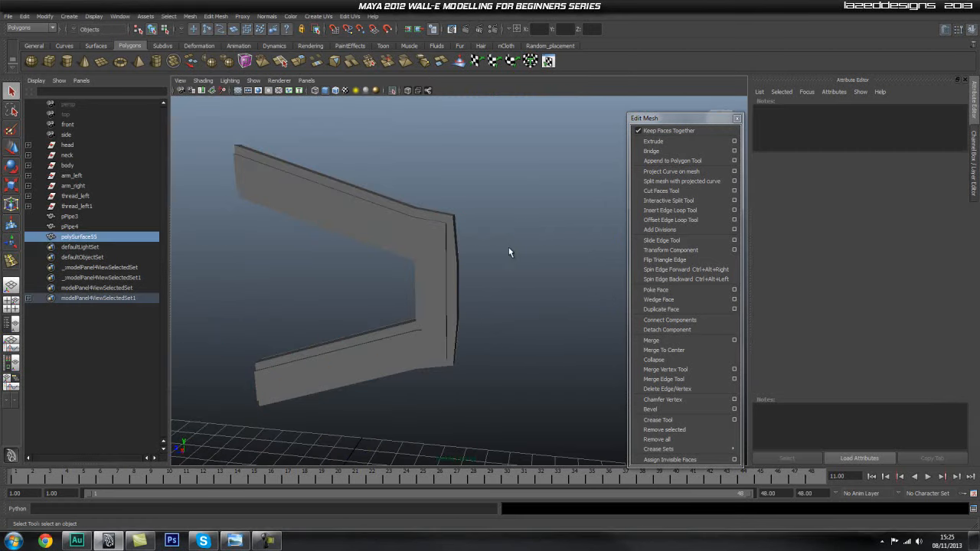
{"action": "left_click_drag", "start_coordinate": [522, 248], "coordinate": [471, 265], "text": "alt"}
{"action": "right_click_drag", "start_coordinate": [439, 252], "coordinate": [491, 240]}
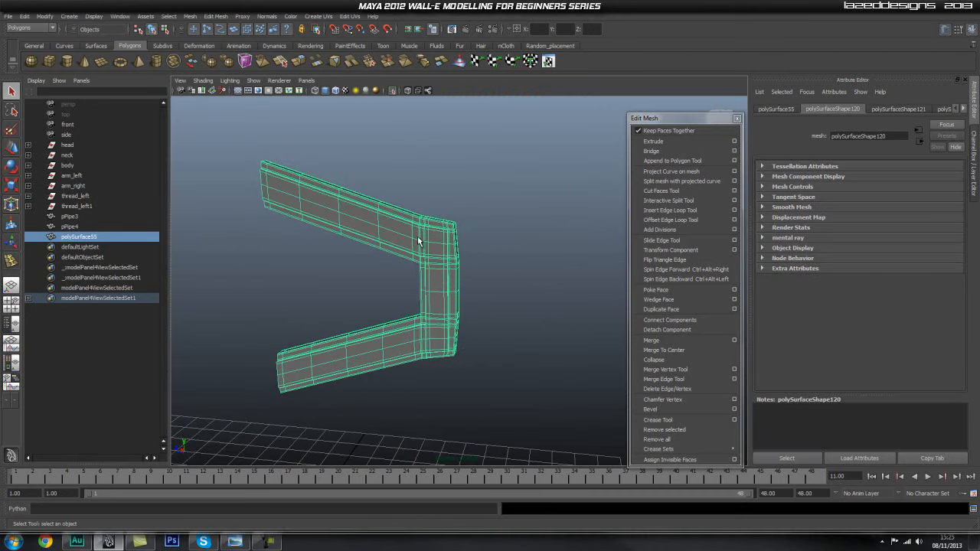
{"action": "left_click", "coordinate": [26, 17]}
{"action": "mouse_move", "coordinate": [115, 125]}
{"action": "left_click", "coordinate": [224, 143]}
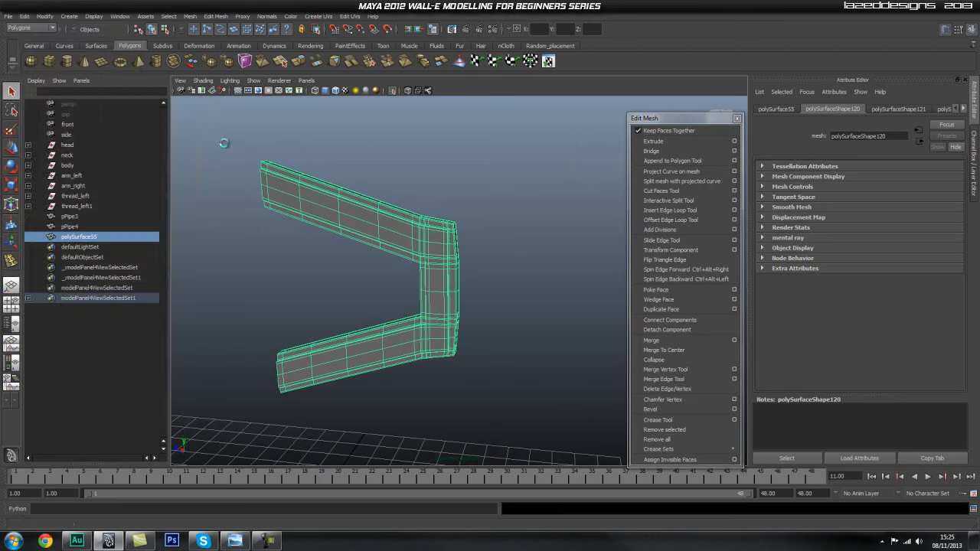
{"action": "left_click", "coordinate": [370, 147]}
{"action": "left_click_drag", "start_coordinate": [528, 271], "coordinate": [551, 258], "text": "alt"}
{"action": "key", "text": "ctrl+z"}
{"action": "left_click", "coordinate": [392, 91]}
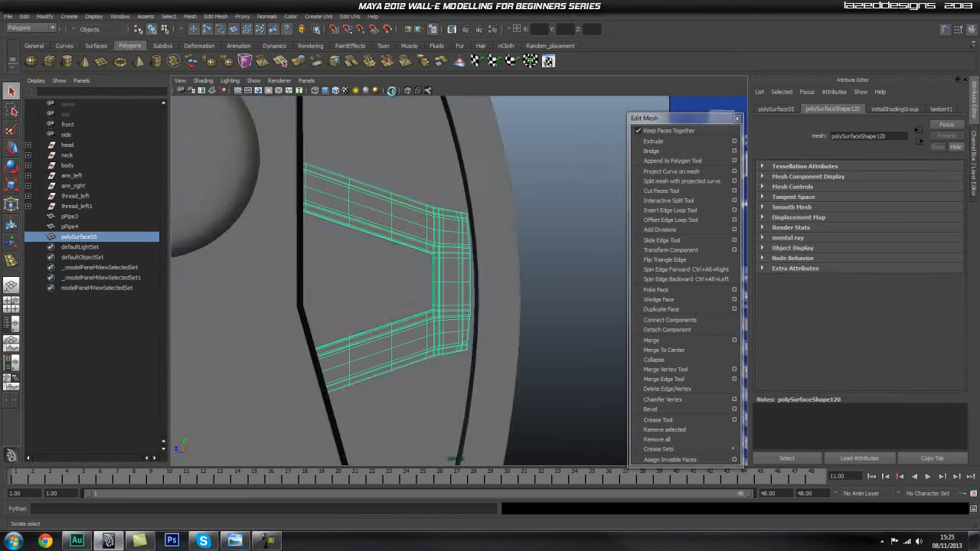
Move the bracket-shaped detail into position against the inner face of the curved back side panel.
{"action": "left_click_drag", "start_coordinate": [498, 222], "coordinate": [467, 225], "text": "alt"}
{"action": "scroll", "coordinate": [479, 228], "scroll_direction": "down", "scroll_amount": 2}
{"action": "left_click", "coordinate": [563, 214]}
{"action": "left_click_drag", "start_coordinate": [381, 249], "coordinate": [329, 245], "text": "alt"}
{"action": "scroll", "coordinate": [326, 245], "scroll_direction": "up", "scroll_amount": 3}
{"action": "middle_click_drag", "start_coordinate": [302, 239], "coordinate": [321, 265], "text": "alt"}
{"action": "scroll", "coordinate": [324, 264], "scroll_direction": "up", "scroll_amount": 1}
{"action": "left_click", "coordinate": [387, 246]}
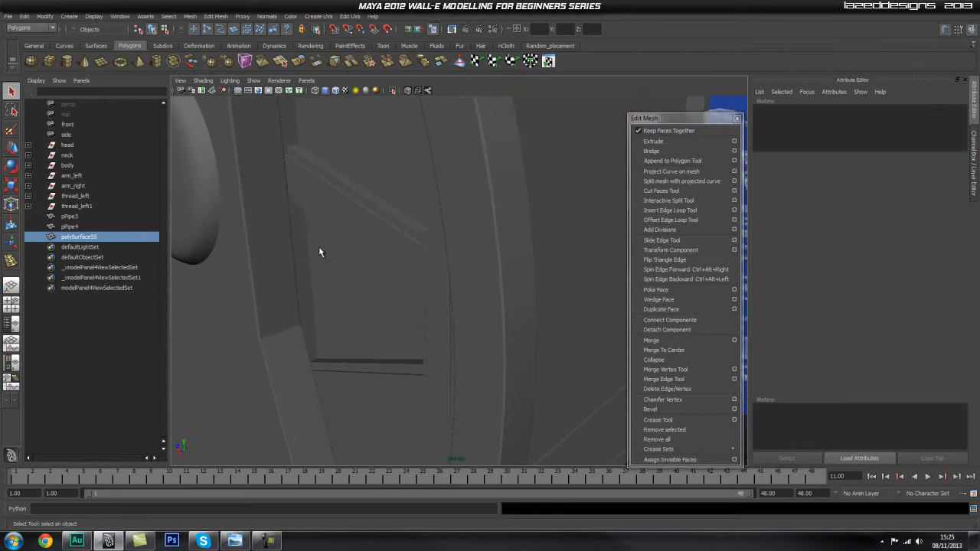
{"action": "key", "text": "w"}
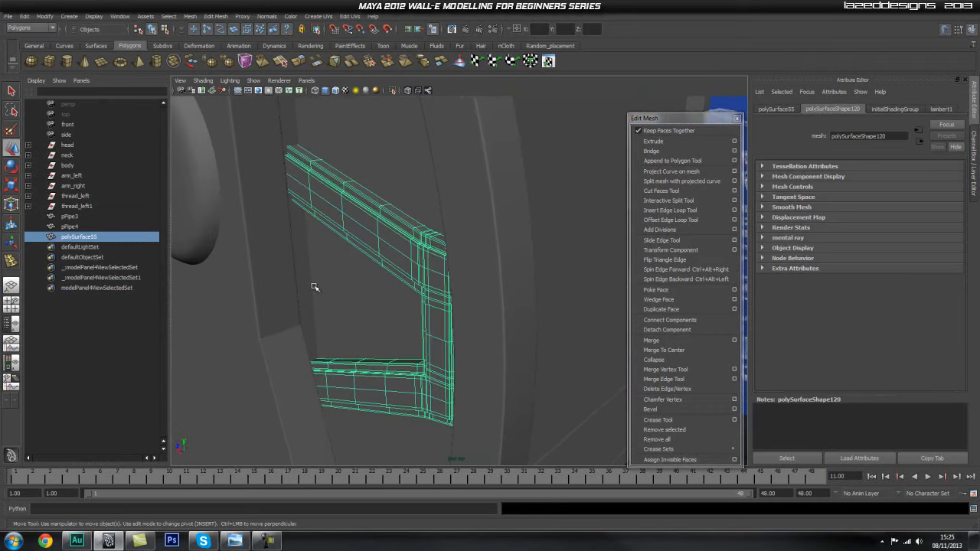
{"action": "key", "text": "space"}
{"action": "left_click_drag", "start_coordinate": [297, 208], "coordinate": [361, 314]}
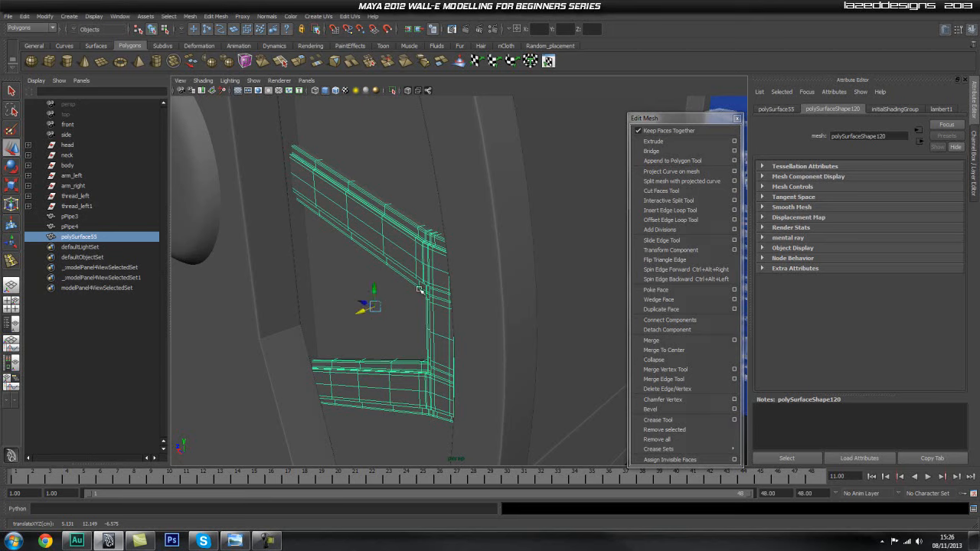
{"action": "right_click_drag", "start_coordinate": [422, 290], "coordinate": [225, 300], "text": "alt"}
{"action": "left_click", "coordinate": [281, 299]}
{"action": "left_click_drag", "start_coordinate": [284, 300], "coordinate": [413, 285], "text": "alt"}
{"action": "left_click", "coordinate": [531, 280]}
{"action": "left_click_drag", "start_coordinate": [475, 274], "coordinate": [452, 276], "text": "alt"}
Rename the curved outer rim pPipe3 as body_back_sidepanel_left.
{"action": "left_click", "coordinate": [69, 237]}
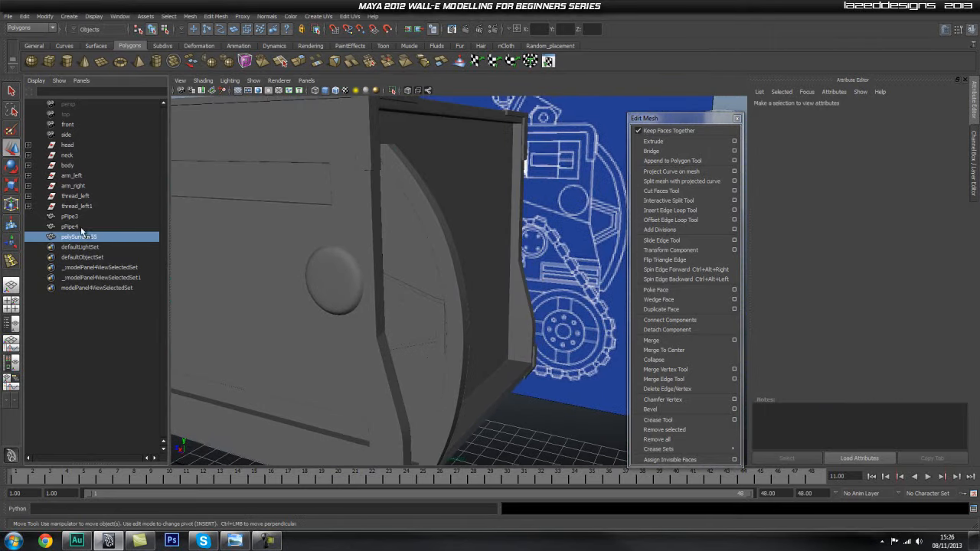
{"action": "left_click", "coordinate": [79, 218]}
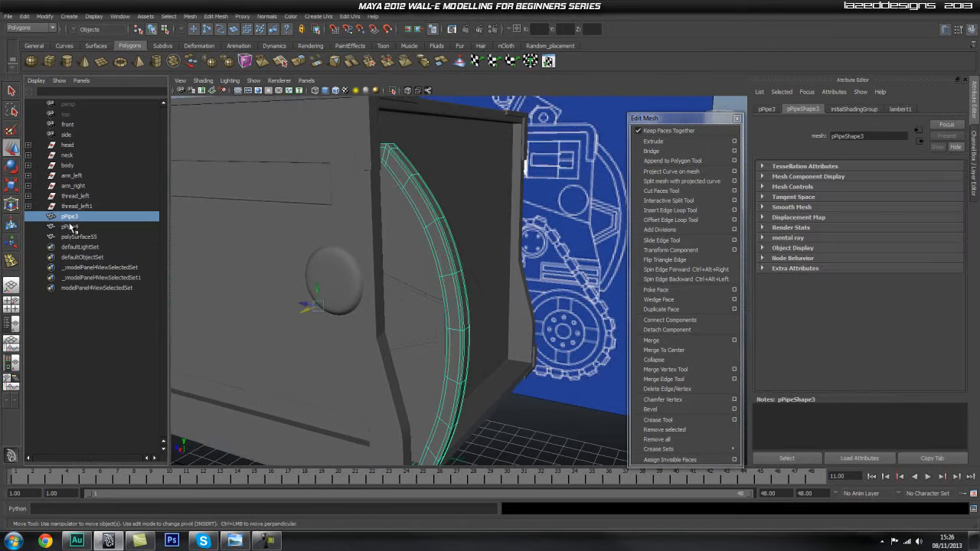
{"action": "double_click", "coordinate": [74, 218]}
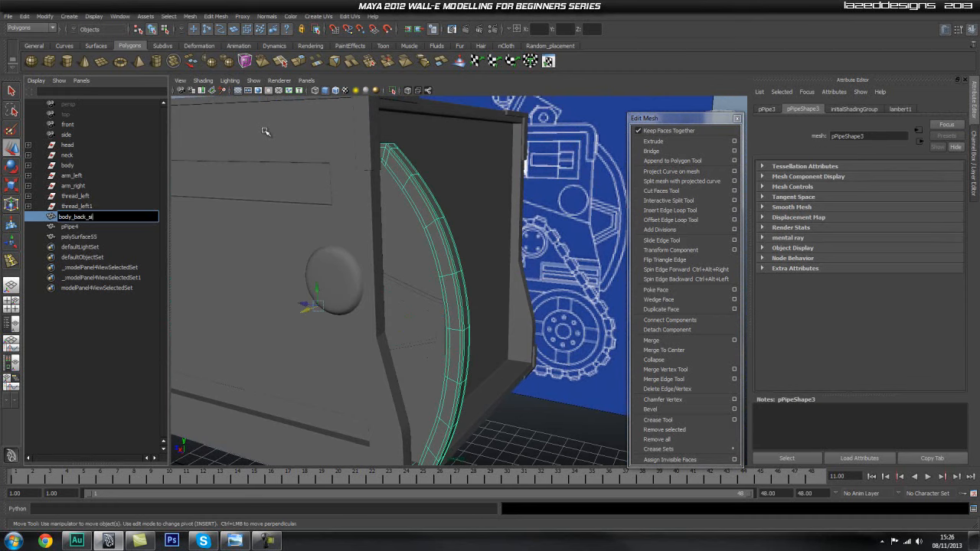
{"action": "type", "text": "body_back_sidepanelk"}
{"action": "key", "text": "Return"}
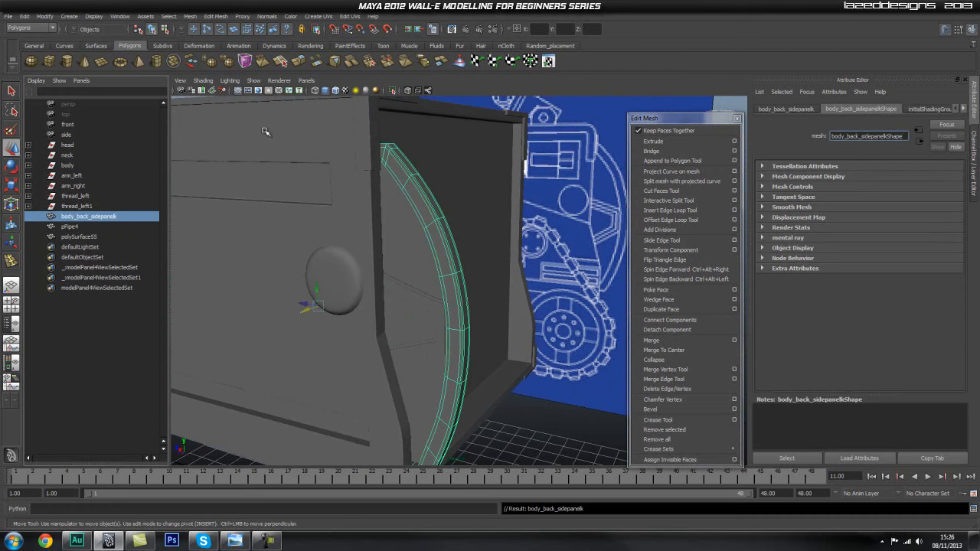
{"action": "double_click", "coordinate": [128, 217]}
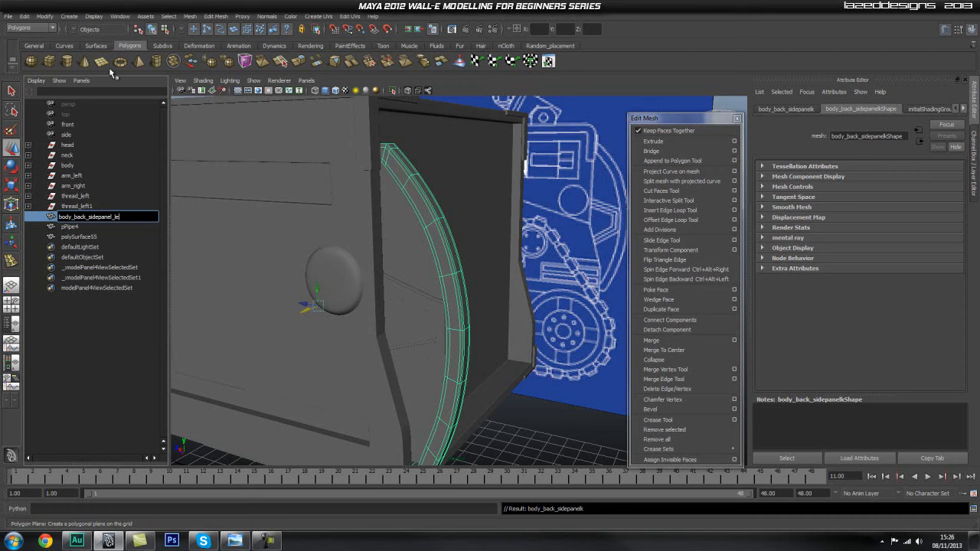
{"action": "key", "text": "Return"}
Rename the inner panel pPipe4 as body_back_sidepanel_main_left.
{"action": "double_click", "coordinate": [78, 228]}
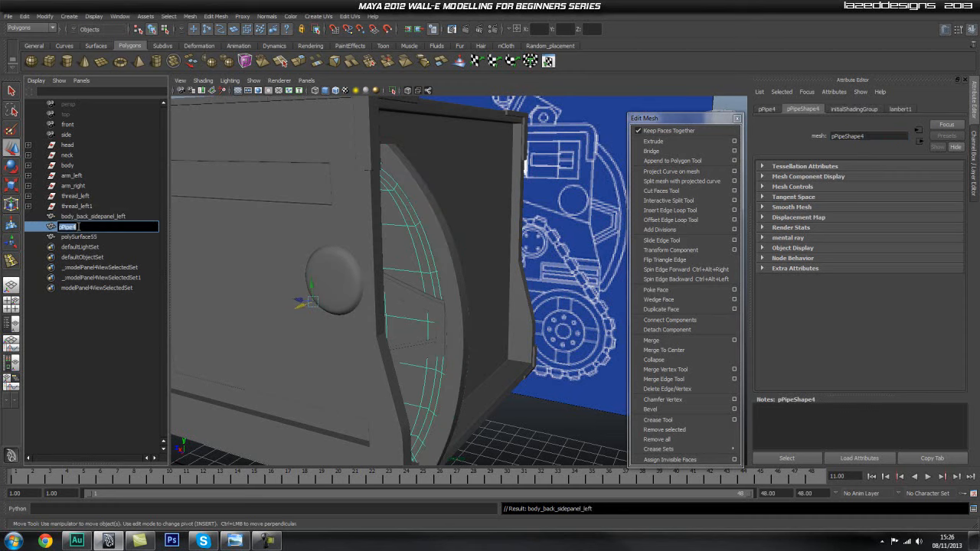
{"action": "type", "text": "body_back_sidepanel_"}
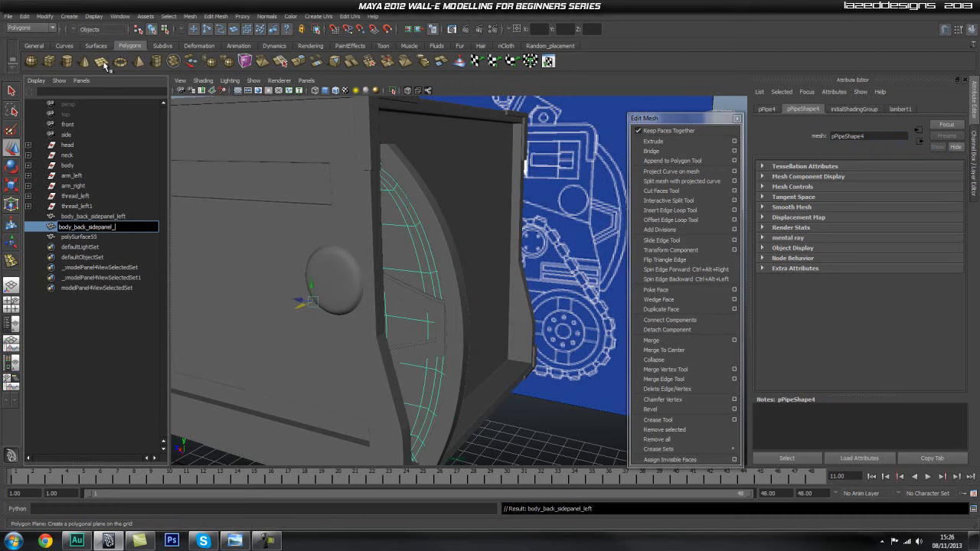
{"action": "type", "text": "main_left"}
{"action": "key", "text": "Return"}
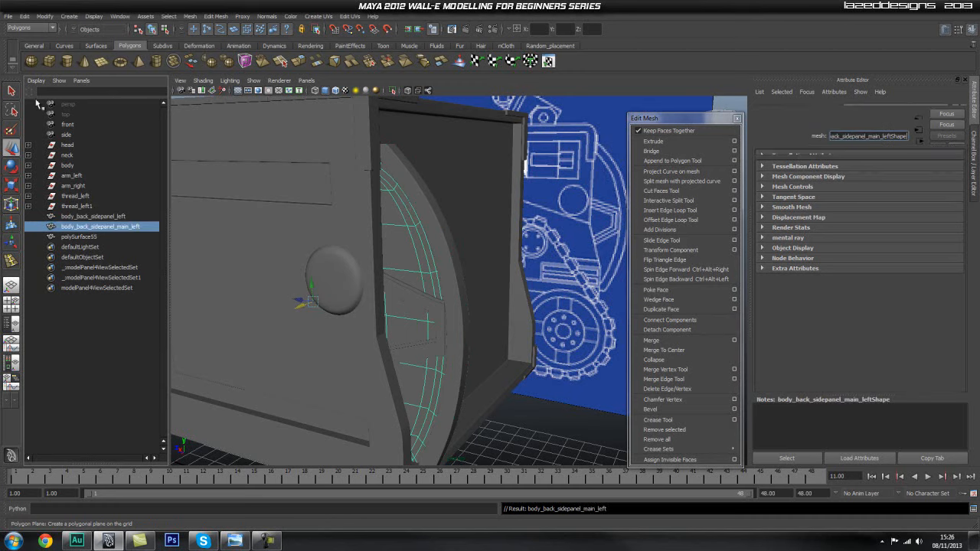
Rename the bracket mesh polySurface55 as body_back_sidepanel_main_detal_left.
{"action": "left_click", "coordinate": [88, 237]}
{"action": "double_click", "coordinate": [88, 238]}
{"action": "type", "text": "body_back_sidepanel_main_left"}
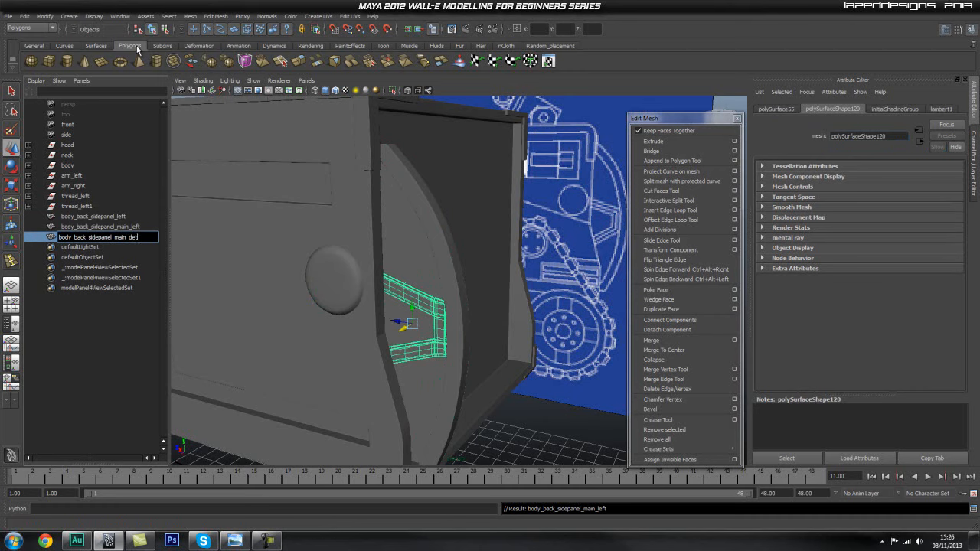
{"action": "key", "text": "Return"}
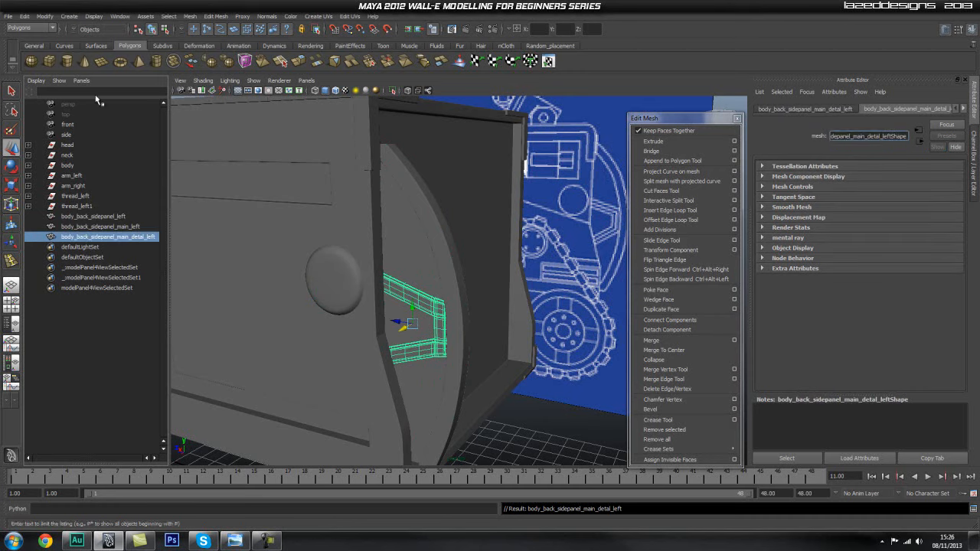
Group the three renamed side panel meshes and name the group body_back_sidepanel_left.
{"action": "left_click", "coordinate": [115, 217], "text": "shift"}
{"action": "key", "text": "ctrl+g"}
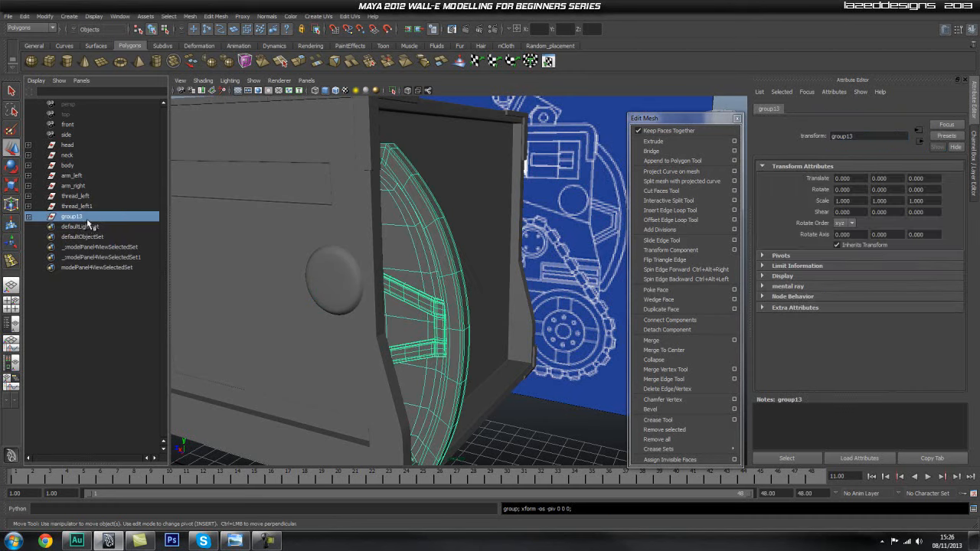
{"action": "double_click", "coordinate": [126, 218]}
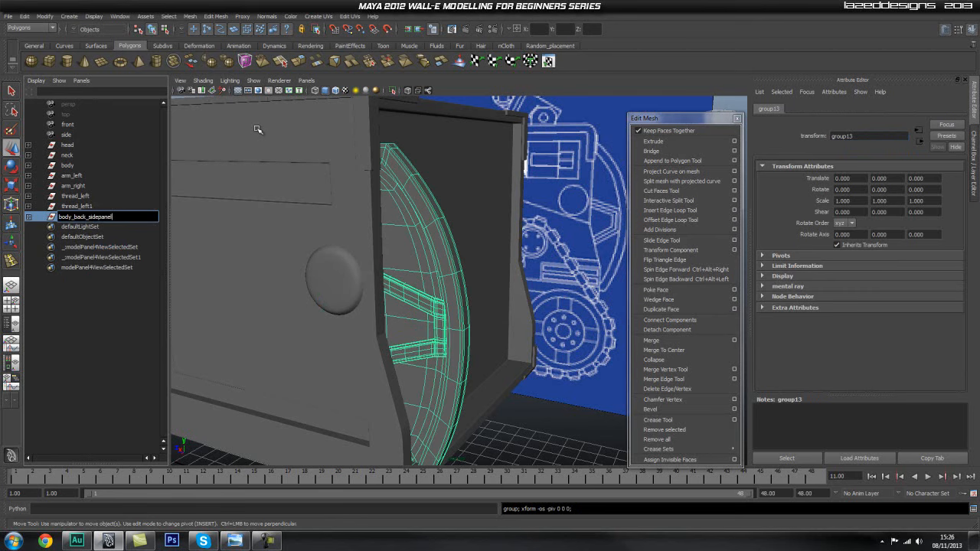
{"action": "type", "text": "body_back_sidepanel_left"}
{"action": "key", "text": "Return"}
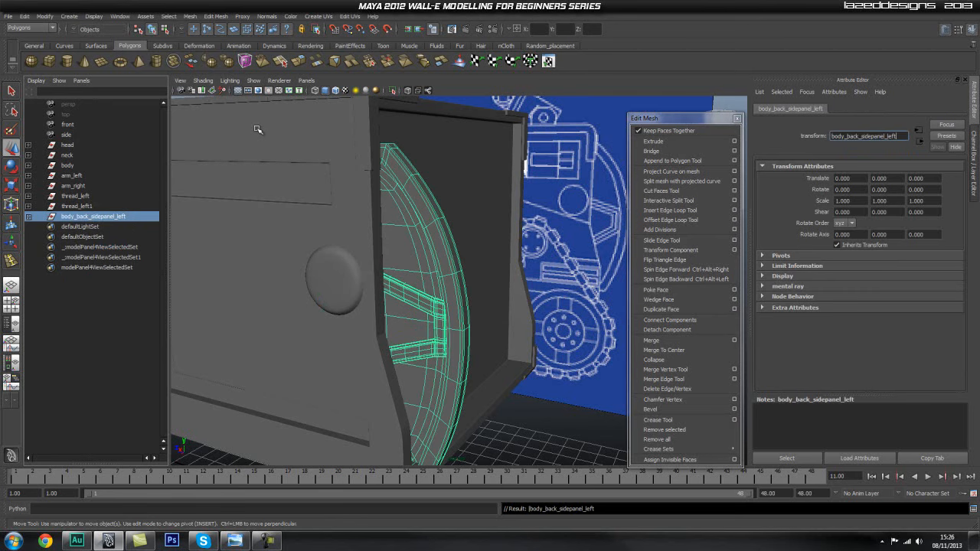
Duplicate the side panel group and mirror the copy to the other side of the body with an X scale of -1.
{"action": "key", "text": "ctrl+d"}
{"action": "left_click_drag", "start_coordinate": [510, 269], "coordinate": [416, 274], "text": "alt"}
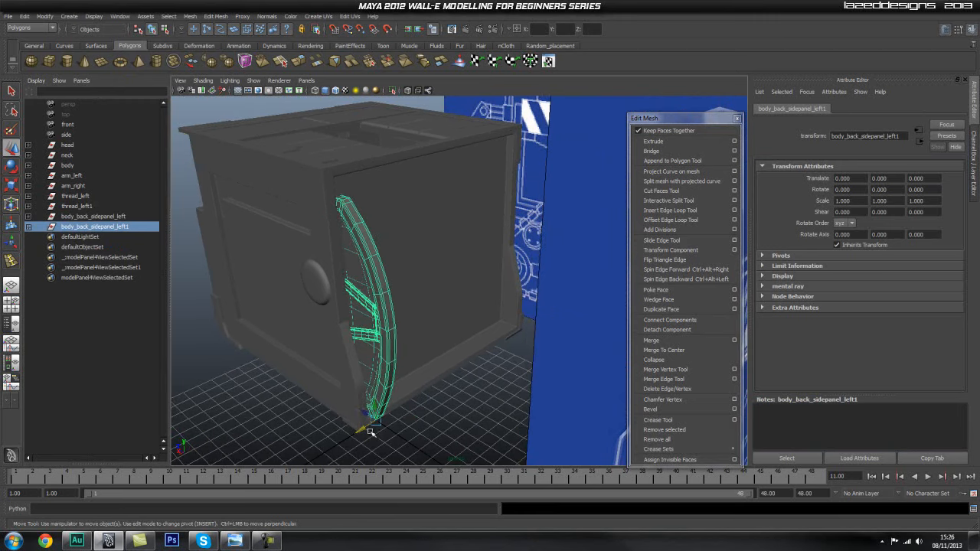
{"action": "left_click_drag", "start_coordinate": [445, 434], "coordinate": [397, 391], "text": "alt"}
{"action": "left_click_drag", "start_coordinate": [468, 314], "coordinate": [346, 326], "text": "alt"}
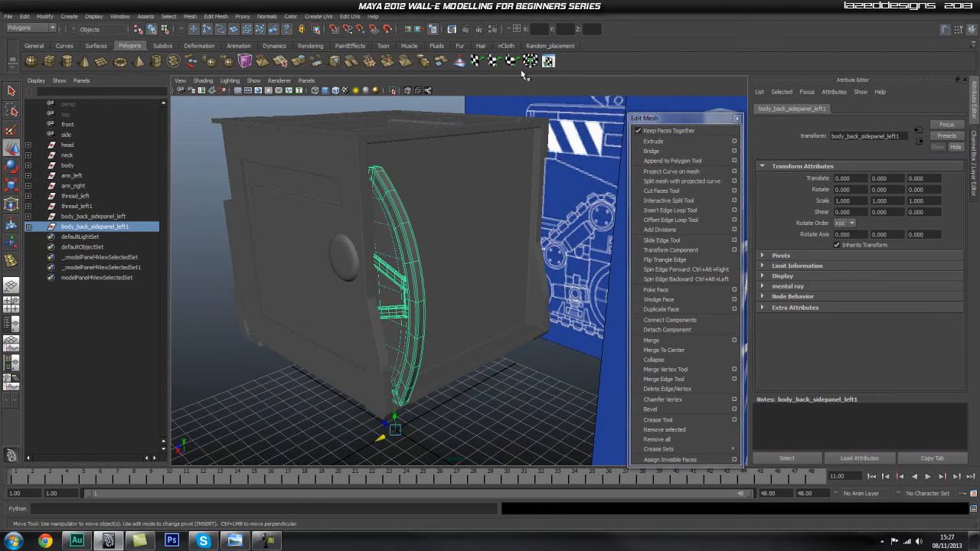
{"action": "type", "text": "r-"}
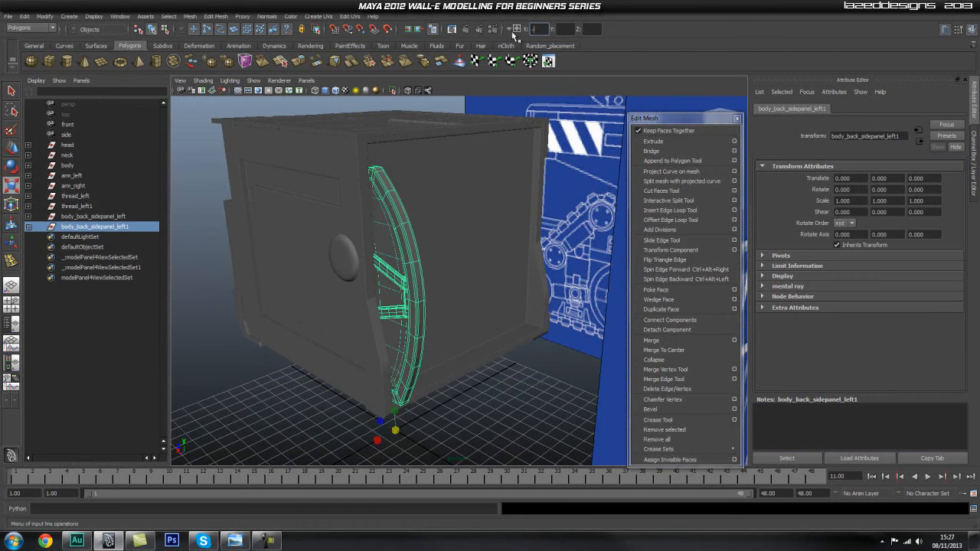
{"action": "type", "text": "1"}
{"action": "key", "text": "Return"}
{"action": "left_click_drag", "start_coordinate": [482, 219], "coordinate": [472, 304], "text": "alt"}
{"action": "right_click_drag", "start_coordinate": [472, 304], "coordinate": [408, 306], "text": "alt"}
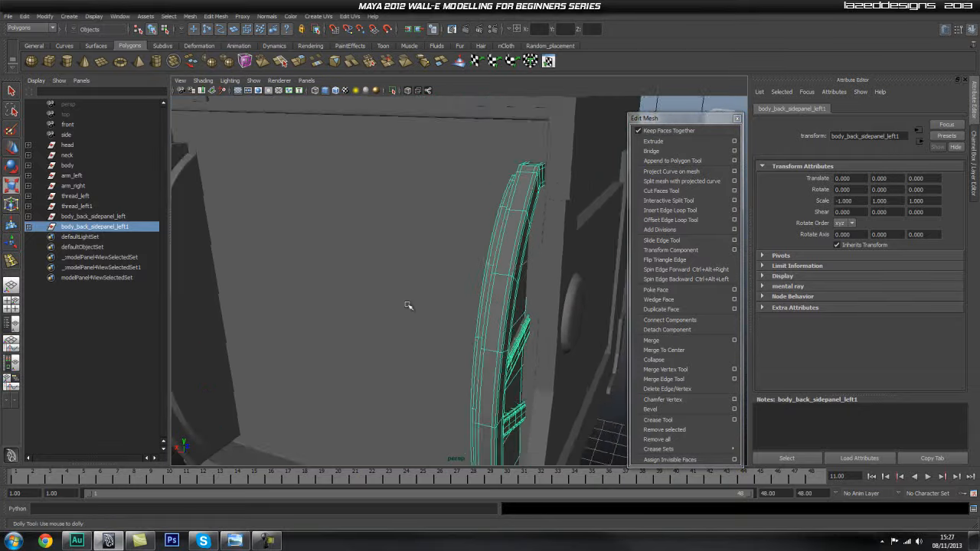
{"action": "left_click_drag", "start_coordinate": [408, 306], "coordinate": [529, 296], "text": "alt"}
{"action": "right_click_drag", "start_coordinate": [529, 295], "coordinate": [495, 294], "text": "alt"}
{"action": "middle_click_drag", "start_coordinate": [494, 294], "coordinate": [468, 215], "text": "alt"}
{"action": "left_click", "coordinate": [592, 234]}
{"action": "left_click_drag", "start_coordinate": [560, 272], "coordinate": [442, 225], "text": "alt"}
Hide the references_layer and view the whole body with both back side panels.
{"action": "key", "text": "space"}
{"action": "left_click", "coordinate": [974, 164]}
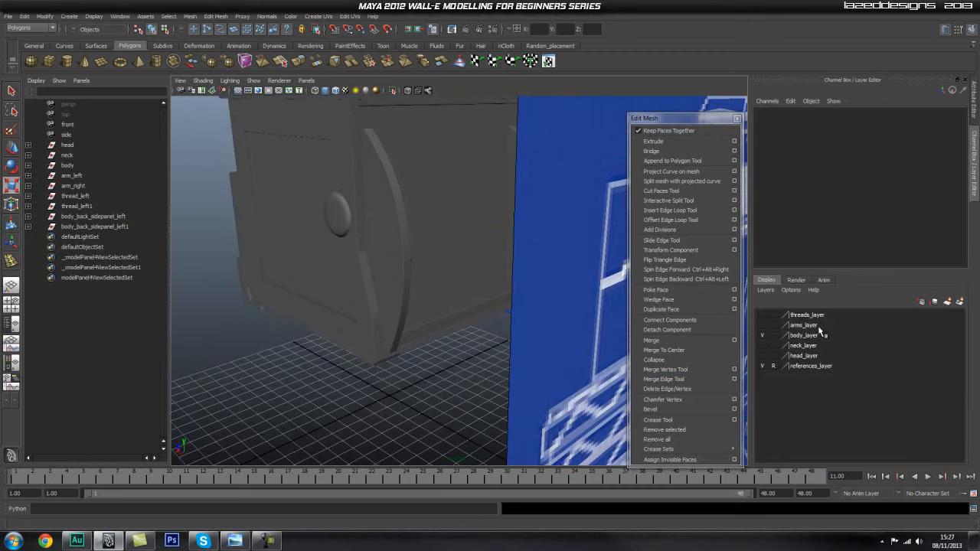
{"action": "left_click", "coordinate": [762, 366]}
{"action": "left_click_drag", "start_coordinate": [564, 246], "coordinate": [411, 333], "text": "alt"}
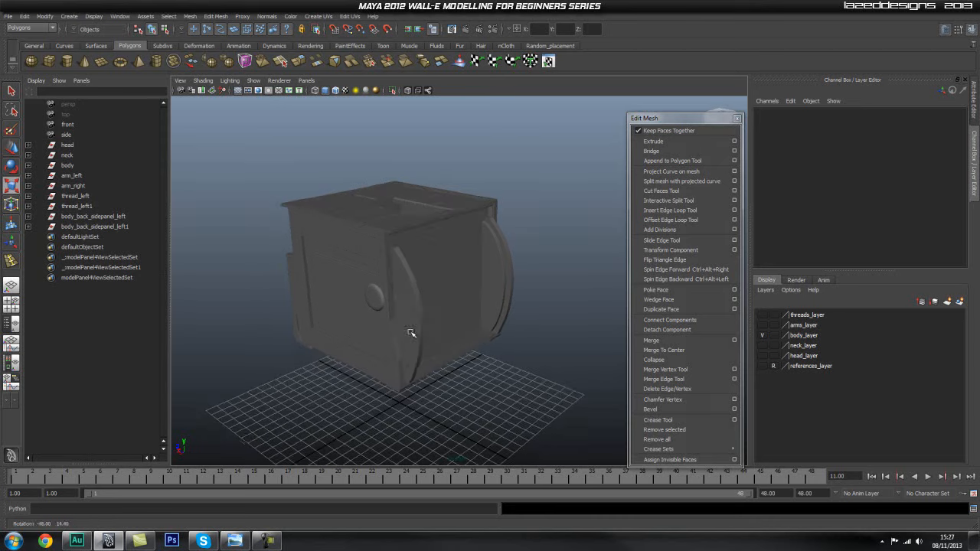
{"action": "scroll", "coordinate": [411, 333], "scroll_direction": "down", "scroll_amount": 3}
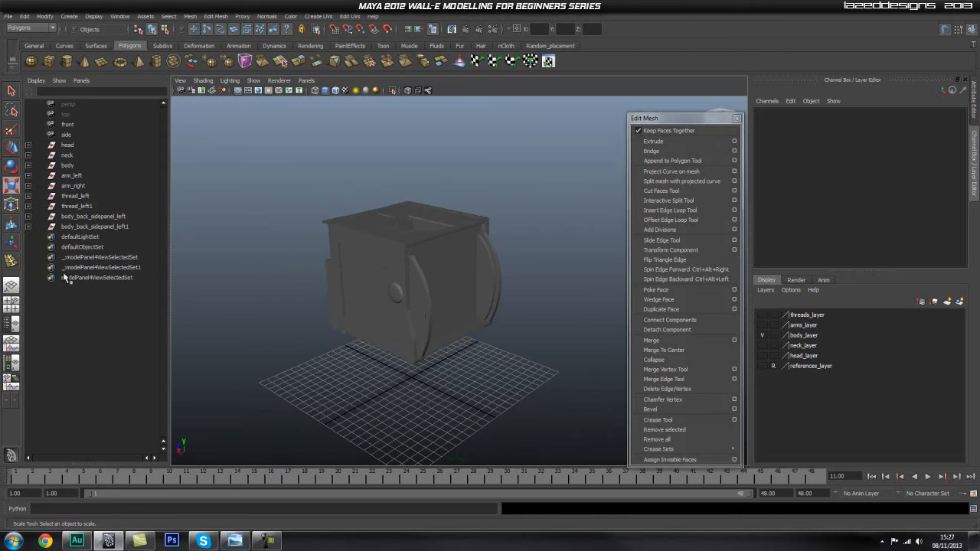
Move the body_back_sidepanel_left and body_back_sidepanel_left1 groups into the body group.
{"action": "left_click", "coordinate": [98, 226]}
{"action": "left_click", "coordinate": [104, 218], "text": "ctrl"}
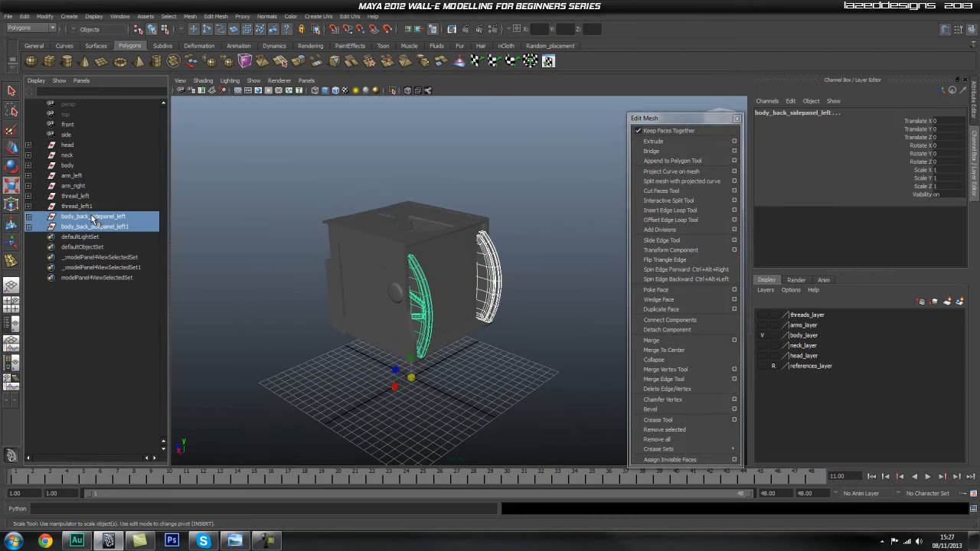
{"action": "middle_click_drag", "start_coordinate": [92, 219], "coordinate": [74, 166]}
Rotate the whole body group 180 degrees around Y so that its back faces the front view.
{"action": "left_click", "coordinate": [80, 167]}
{"action": "left_click_drag", "start_coordinate": [349, 250], "coordinate": [469, 255], "text": "alt"}
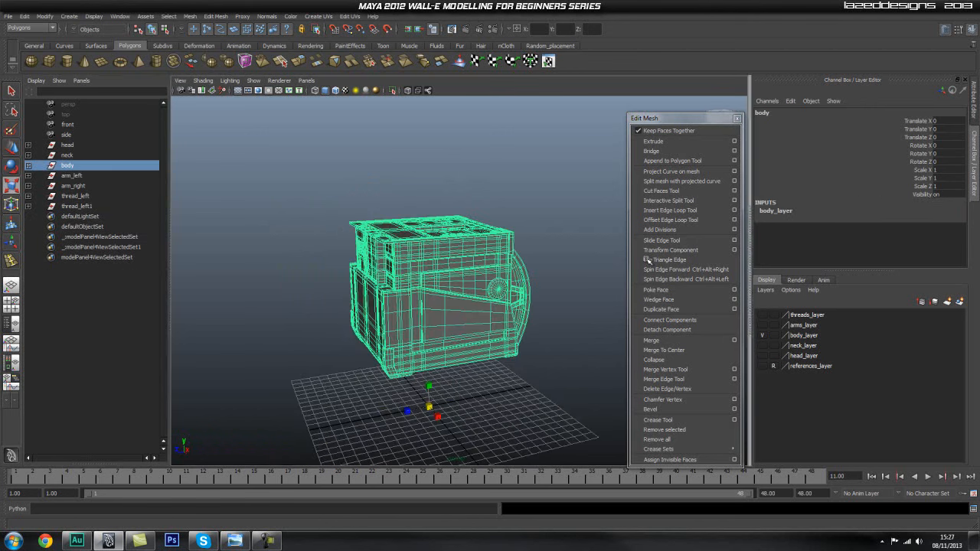
{"action": "key", "text": "e"}
{"action": "left_click_drag", "start_coordinate": [450, 411], "coordinate": [421, 414]}
{"action": "left_click", "coordinate": [946, 153]}
{"action": "type", "text": "1"}
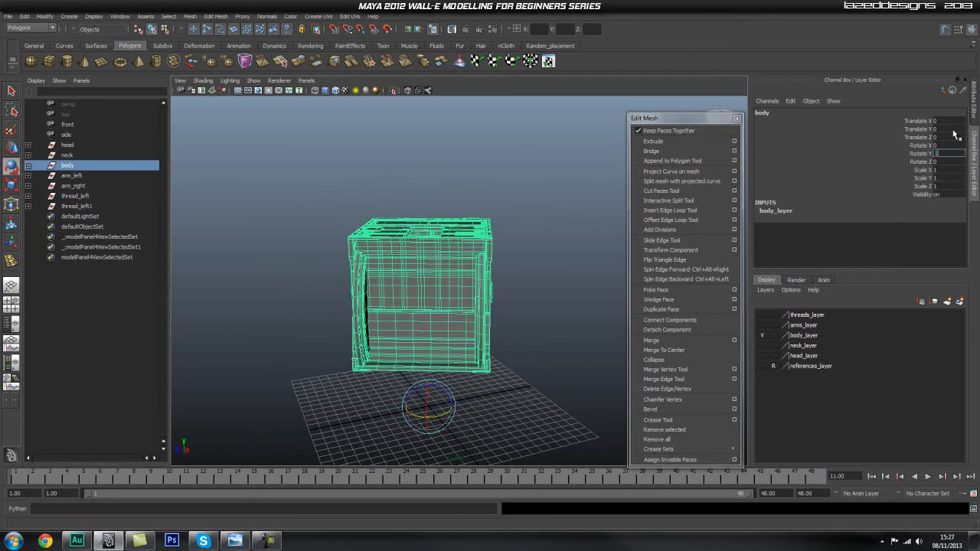
{"action": "type", "text": "80"}
{"action": "key", "text": "Return"}
{"action": "left_click", "coordinate": [549, 168]}
View the body straight on in the front view and examine the robot's back hatch in the reference render.
{"action": "key", "text": "space"}
{"action": "left_click", "coordinate": [550, 204]}
{"action": "right_click_drag", "start_coordinate": [418, 292], "coordinate": [473, 247], "text": "alt"}
{"action": "left_click", "coordinate": [471, 248]}
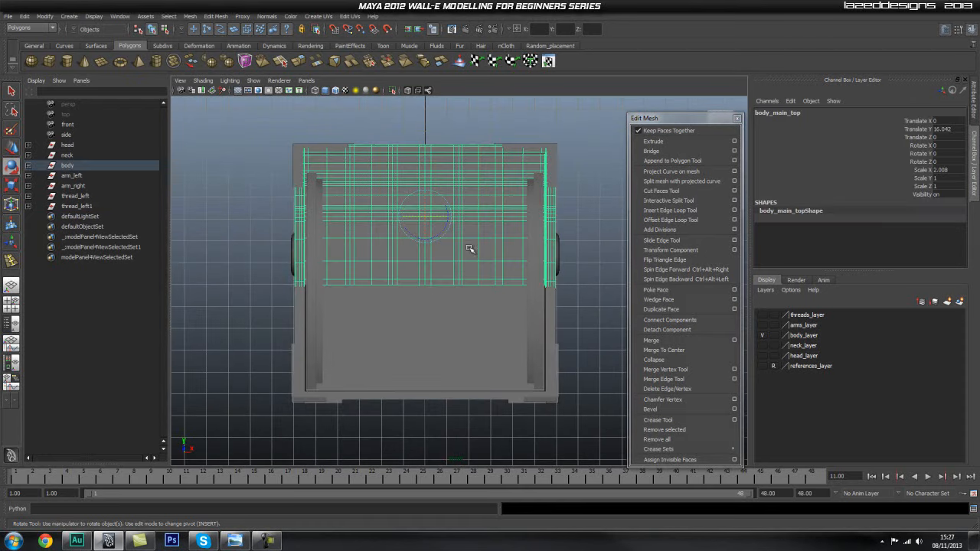
{"action": "left_click", "coordinate": [459, 347]}
{"action": "middle_click_drag", "start_coordinate": [475, 247], "coordinate": [426, 296], "text": "alt"}
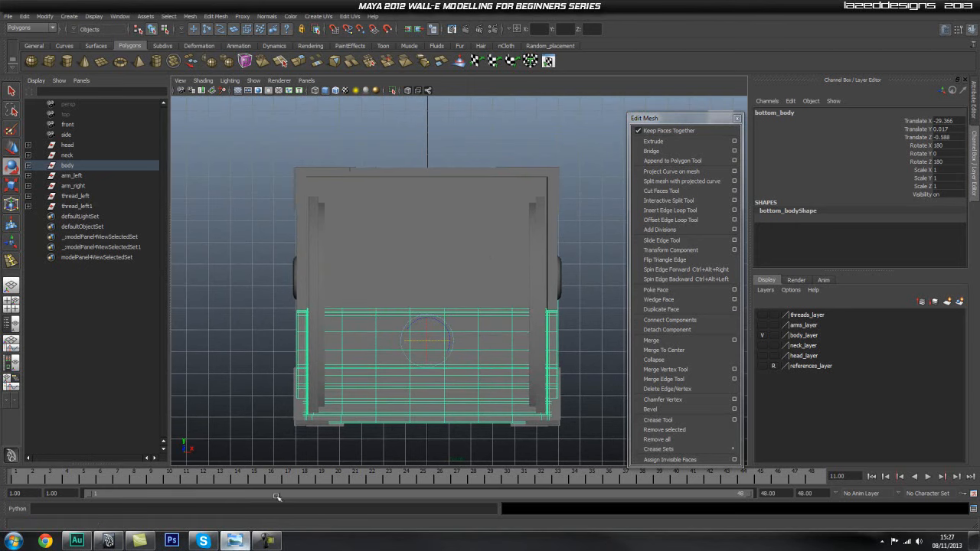
{"action": "left_click_drag", "start_coordinate": [979, 230], "coordinate": [491, 2]}
{"action": "left_click_drag", "start_coordinate": [565, 340], "coordinate": [572, 298]}
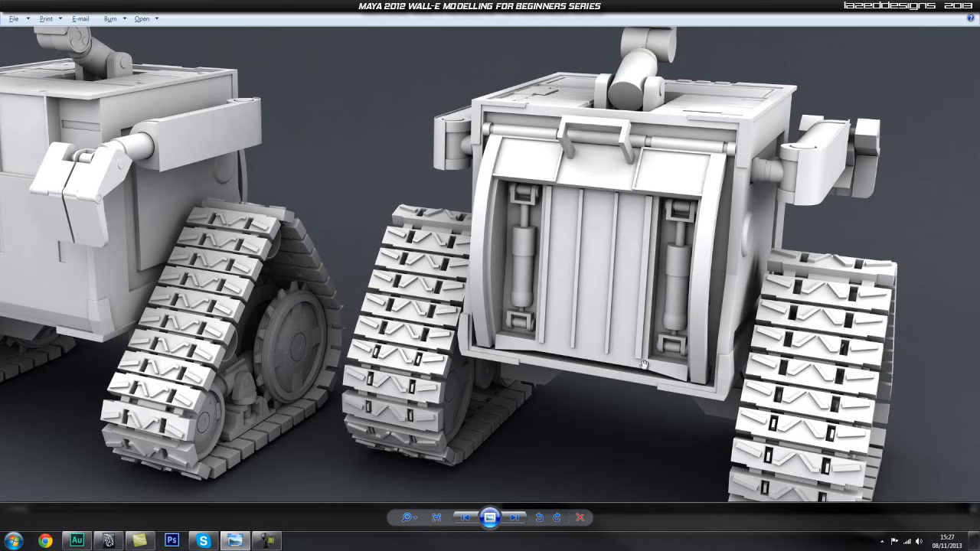
{"action": "left_click_drag", "start_coordinate": [584, 276], "coordinate": [580, 305]}
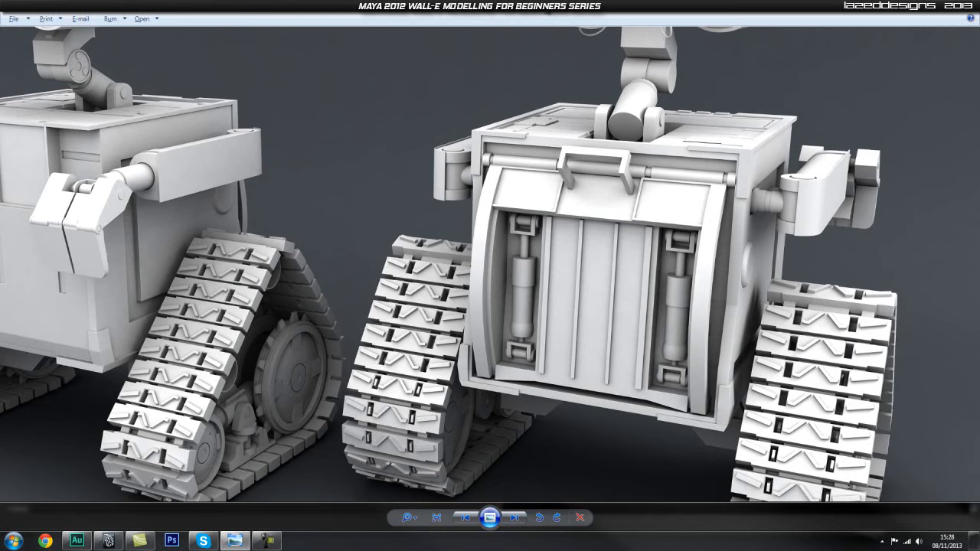
{"action": "key", "text": "alt+Tab"}
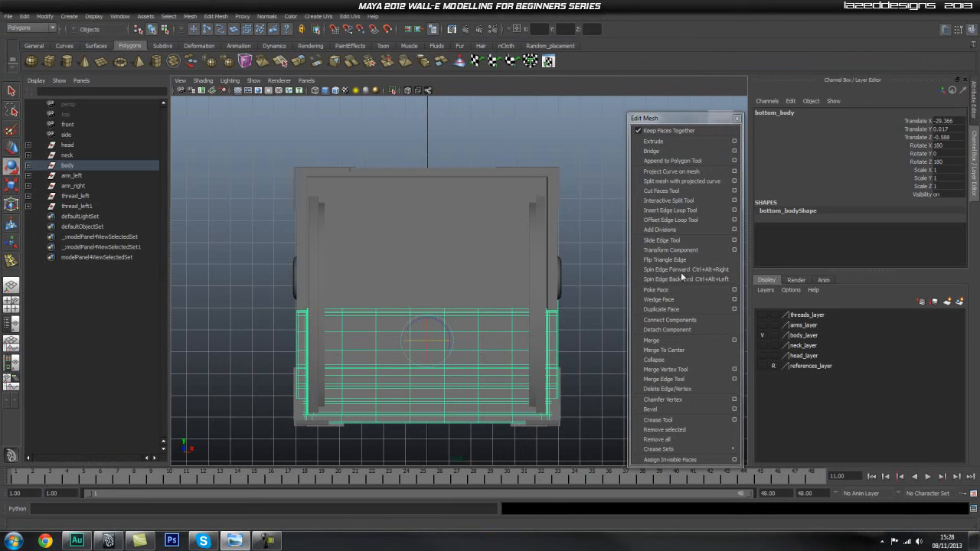
Create a tall polygon cube over the middle of the body's back in the front view.
{"action": "left_click", "coordinate": [580, 152]}
{"action": "key", "text": "space"}
{"action": "left_click_drag", "start_coordinate": [484, 256], "coordinate": [485, 285]}
{"action": "middle_click_drag", "start_coordinate": [463, 272], "coordinate": [451, 230], "text": "alt"}
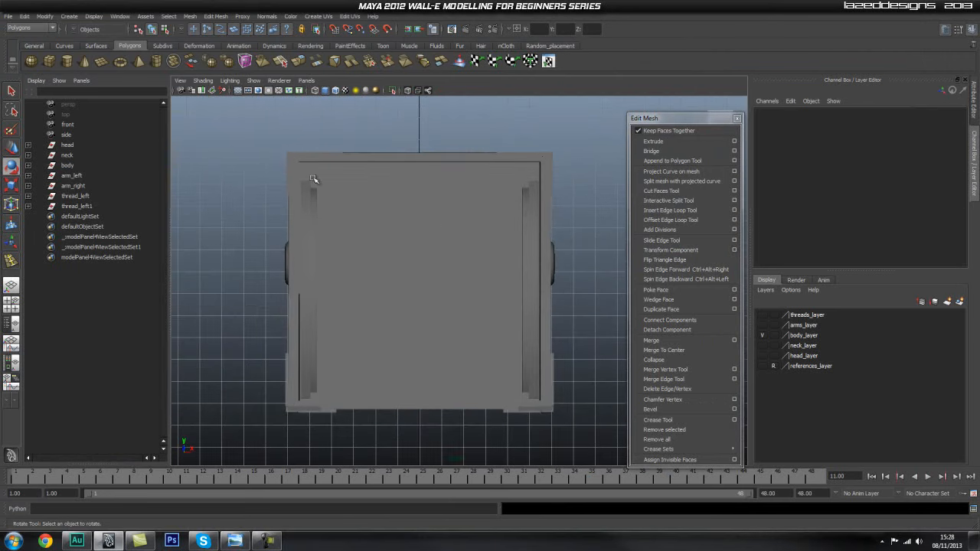
{"action": "left_click", "coordinate": [52, 64]}
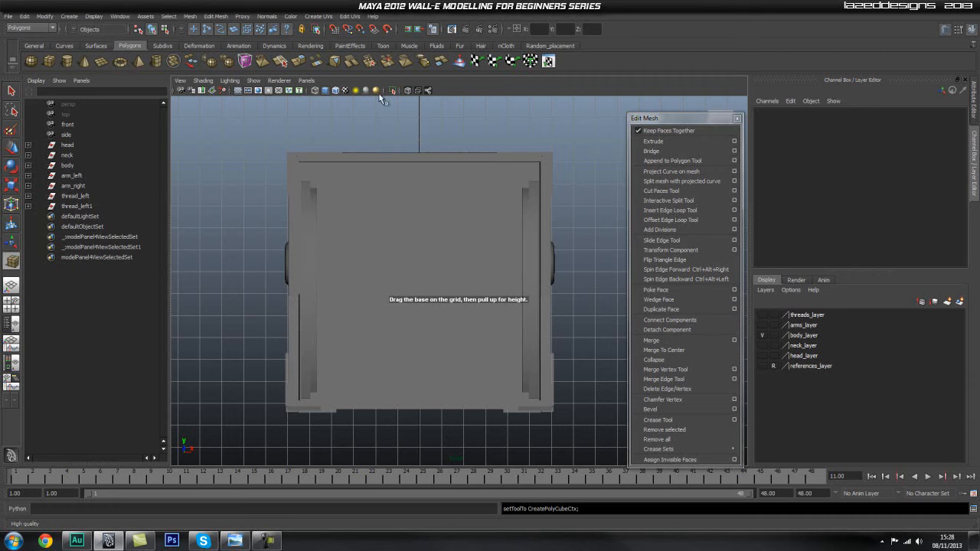
{"action": "scroll", "coordinate": [378, 299], "scroll_direction": "up", "scroll_amount": 3}
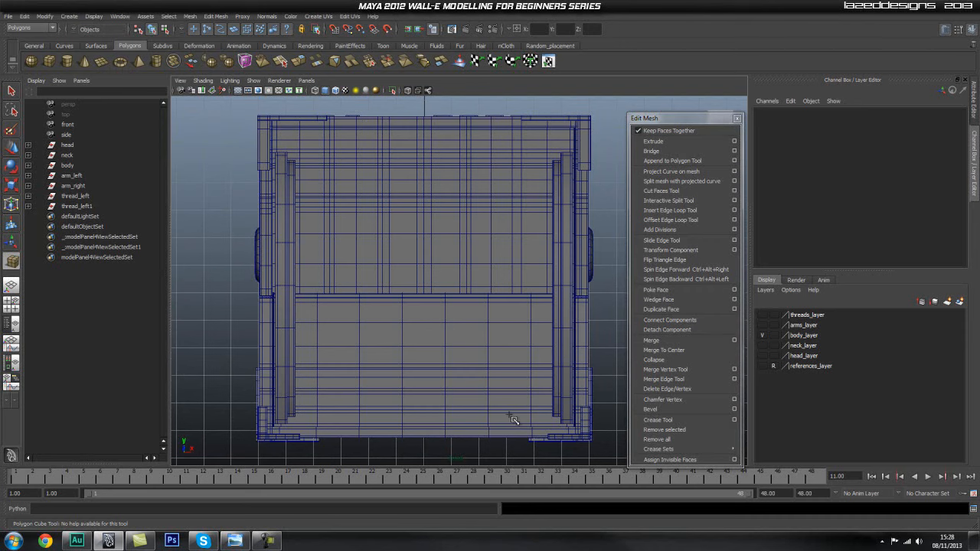
{"action": "left_click", "coordinate": [503, 365]}
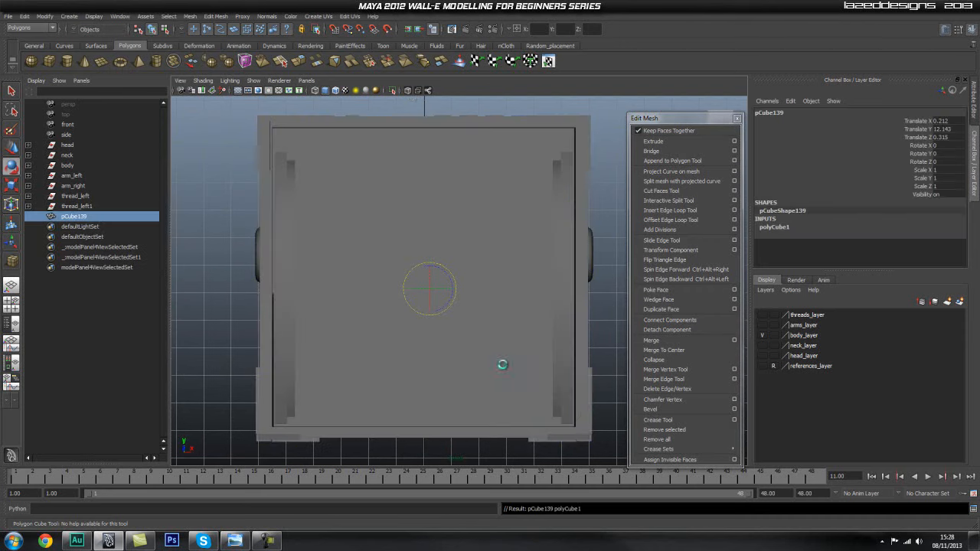
Centre the cube on the body by snapping it to the grid at Translate X 0 and Y 12, using X-ray display.
{"action": "left_click", "coordinate": [410, 90]}
{"action": "right_click_drag", "start_coordinate": [514, 287], "coordinate": [505, 287], "text": "alt"}
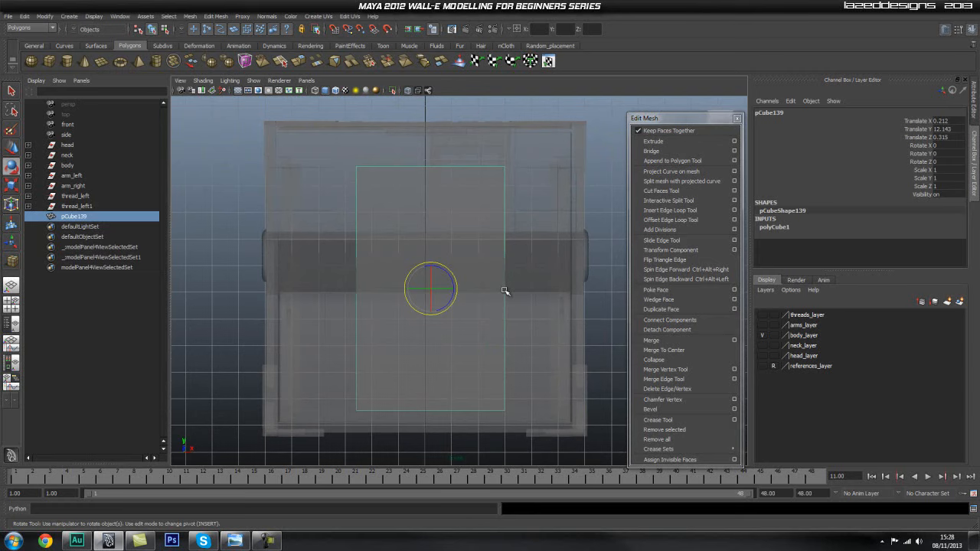
{"action": "middle_click_drag", "start_coordinate": [437, 263], "coordinate": [435, 241], "text": "alt"}
{"action": "key", "text": "w"}
{"action": "left_click", "coordinate": [449, 271]}
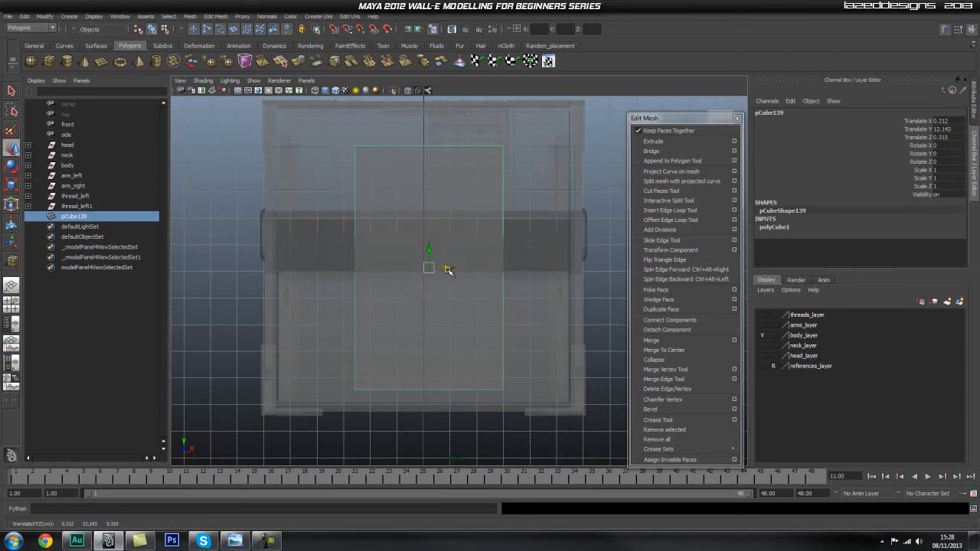
{"action": "key", "text": "x"}
{"action": "left_click_drag", "start_coordinate": [428, 273], "coordinate": [432, 294]}
{"action": "middle_click_drag", "start_coordinate": [448, 248], "coordinate": [444, 279], "text": "alt"}
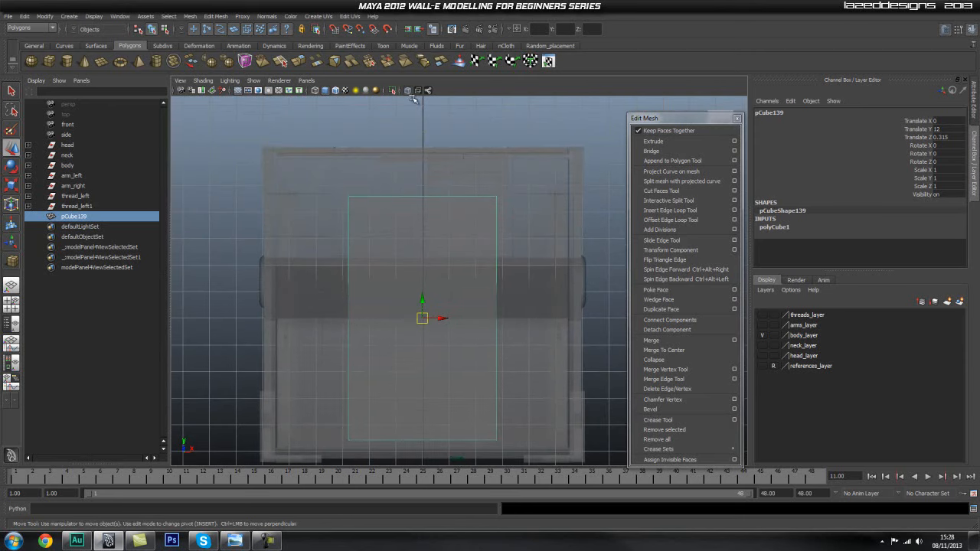
Move the cube out to the open back of the body, to about Translate Z 5.711, and turn off X-ray display.
{"action": "key", "text": "space"}
{"action": "left_click_drag", "start_coordinate": [449, 281], "coordinate": [483, 275]}
{"action": "right_click_drag", "start_coordinate": [484, 277], "coordinate": [452, 289], "text": "alt"}
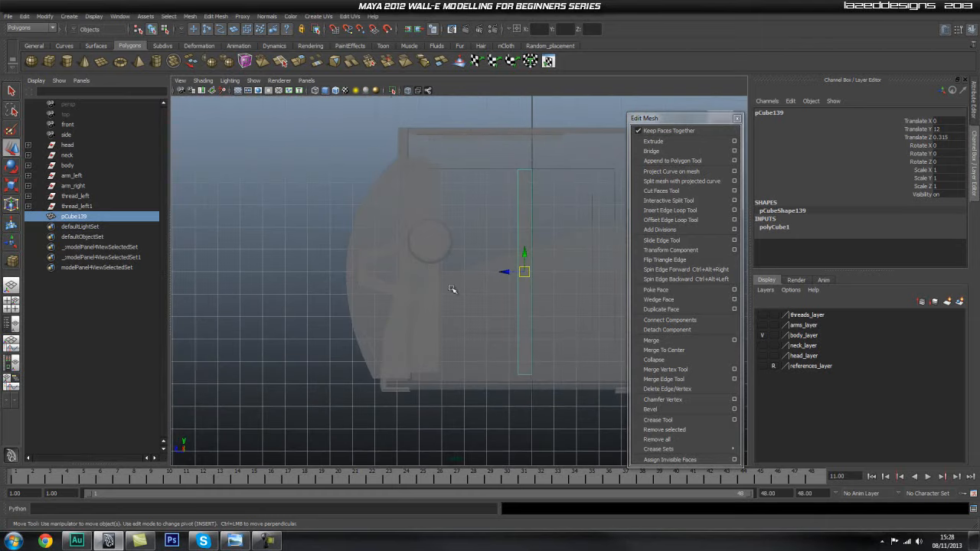
{"action": "left_click_drag", "start_coordinate": [505, 273], "coordinate": [344, 300]}
{"action": "key", "text": "space"}
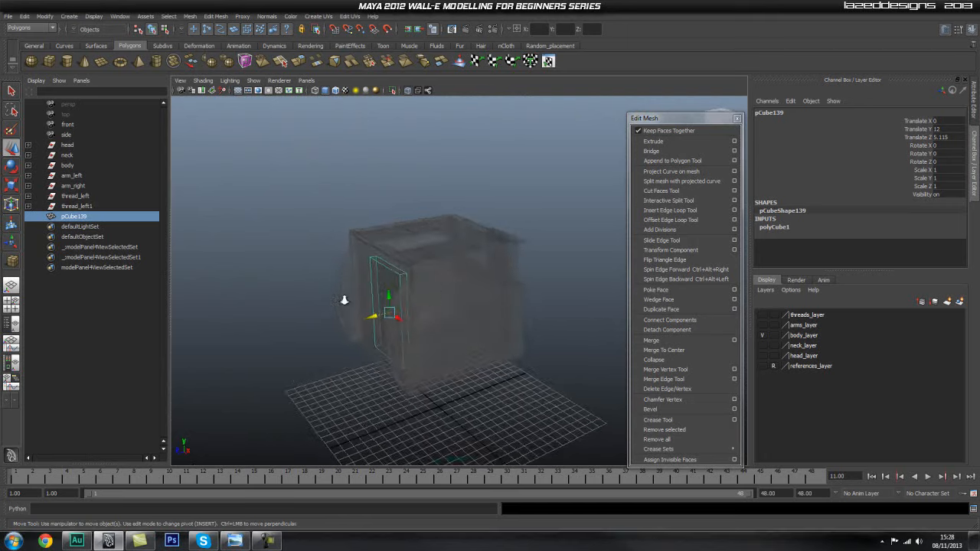
{"action": "right_click_drag", "start_coordinate": [344, 299], "coordinate": [375, 300], "text": "alt"}
{"action": "middle_click_drag", "start_coordinate": [375, 300], "coordinate": [420, 273], "text": "alt"}
{"action": "left_click", "coordinate": [405, 90]}
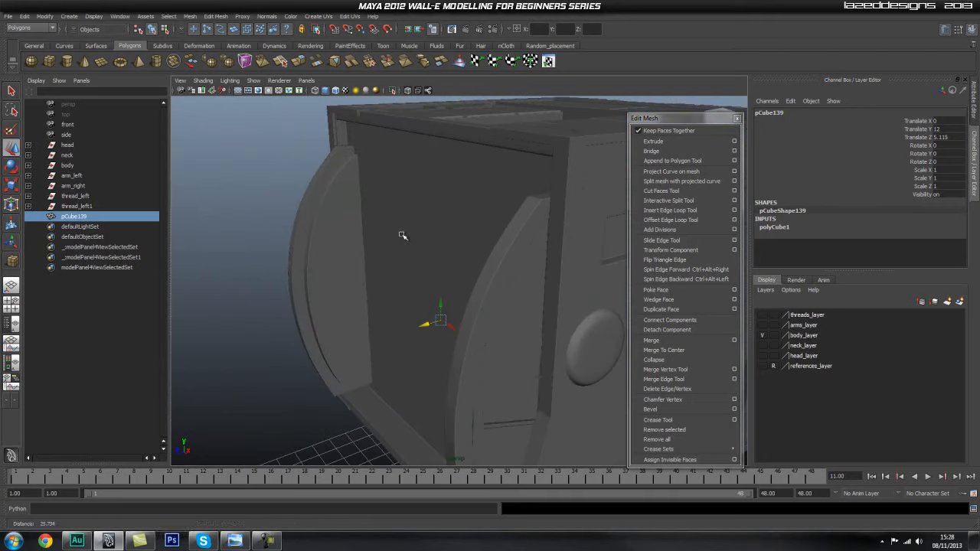
{"action": "mouse_move", "coordinate": [424, 329]}
{"action": "left_mouse_down"}
{"action": "mouse_move", "coordinate": [402, 329]}
{"action": "mouse_move", "coordinate": [410, 328]}
{"action": "left_mouse_up"}
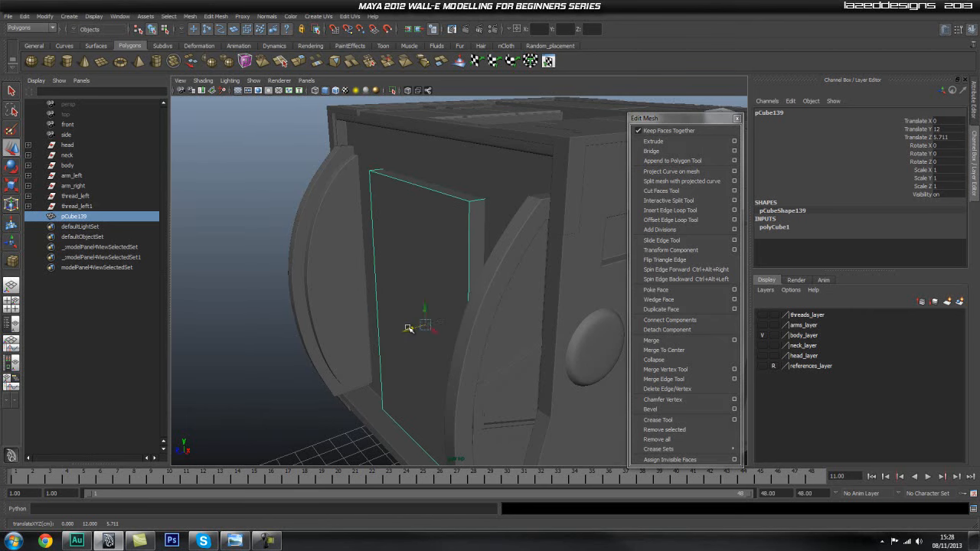
Thicken the cube to a Z scale of about 2.012 and shift it to about Translate Z 5.903.
{"action": "left_click_drag", "start_coordinate": [346, 353], "coordinate": [532, 363], "text": "alt"}
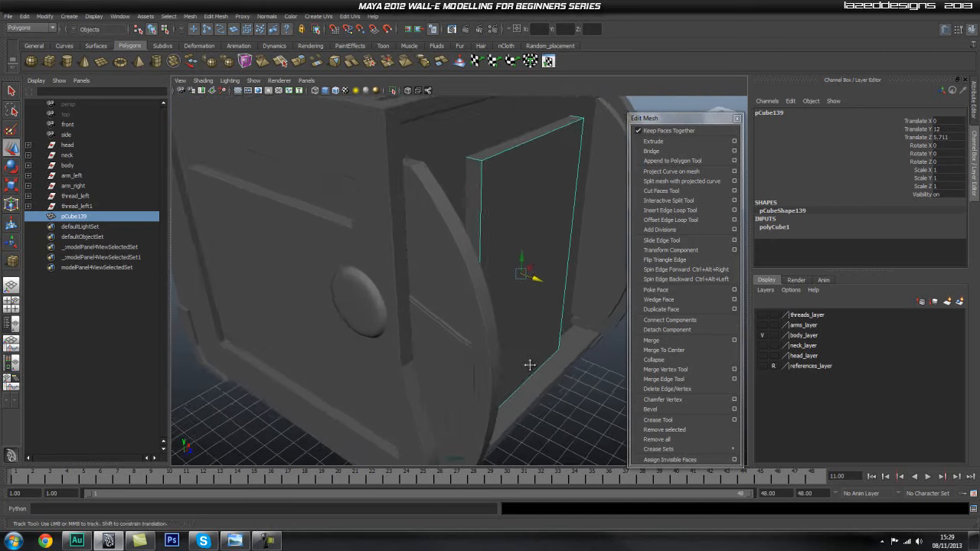
{"action": "right_click_drag", "start_coordinate": [532, 363], "coordinate": [507, 362], "text": "alt"}
{"action": "key", "text": "r"}
{"action": "left_click_drag", "start_coordinate": [485, 278], "coordinate": [418, 307]}
{"action": "key", "text": "w"}
{"action": "left_click_drag", "start_coordinate": [382, 237], "coordinate": [395, 255]}
{"action": "middle_click_drag", "start_coordinate": [394, 255], "coordinate": [406, 344], "text": "alt"}
Return to the front view and display the wireframe over the shaded body around the cube.
{"action": "key", "text": "space"}
{"action": "left_click_drag", "start_coordinate": [457, 264], "coordinate": [458, 287]}
{"action": "middle_click_drag", "start_coordinate": [389, 310], "coordinate": [383, 257], "text": "alt"}
{"action": "right_click_drag", "start_coordinate": [394, 197], "coordinate": [409, 207], "text": "alt"}
{"action": "middle_click_drag", "start_coordinate": [409, 207], "coordinate": [434, 251], "text": "alt"}
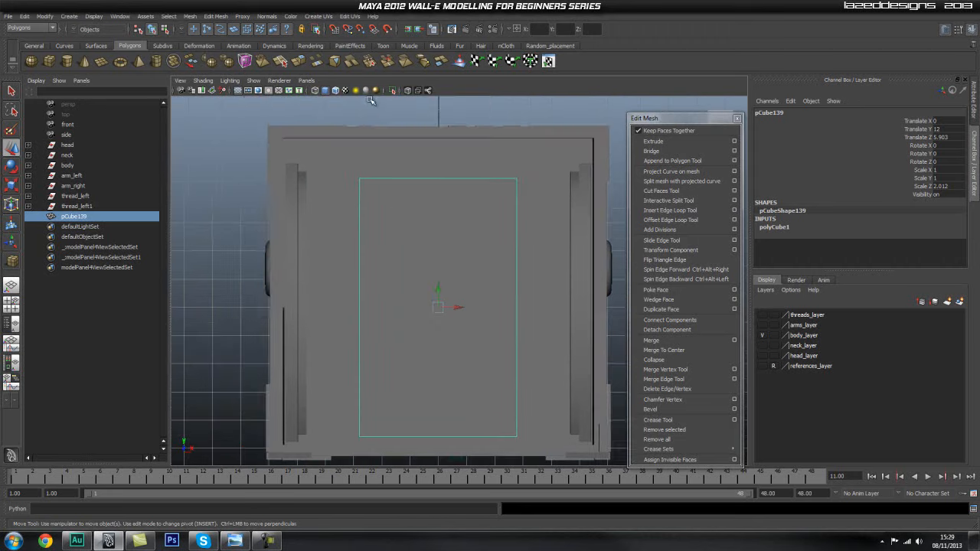
{"action": "left_click", "coordinate": [336, 91]}
{"action": "right_click_drag", "start_coordinate": [398, 270], "coordinate": [414, 277], "text": "alt"}
{"action": "mouse_move", "coordinate": [414, 252]}
{"action": "middle_mouse_down", "text": "alt"}
{"action": "mouse_move", "coordinate": [404, 219]}
{"action": "mouse_move", "coordinate": [404, 292]}
{"action": "middle_mouse_up", "text": "alt"}
{"action": "middle_click_drag", "start_coordinate": [437, 238], "coordinate": [458, 266], "text": "alt"}
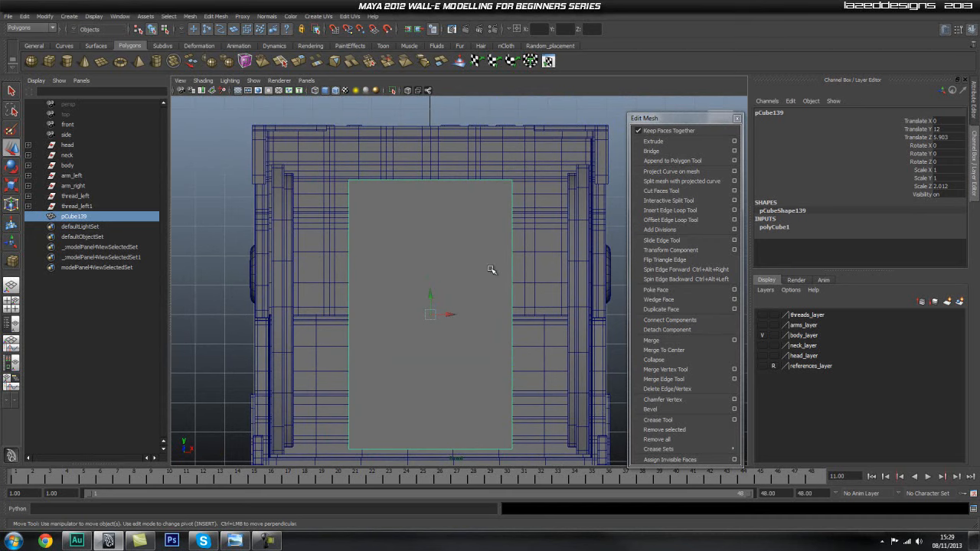
{"action": "middle_click_drag", "start_coordinate": [537, 257], "coordinate": [526, 234], "text": "alt"}
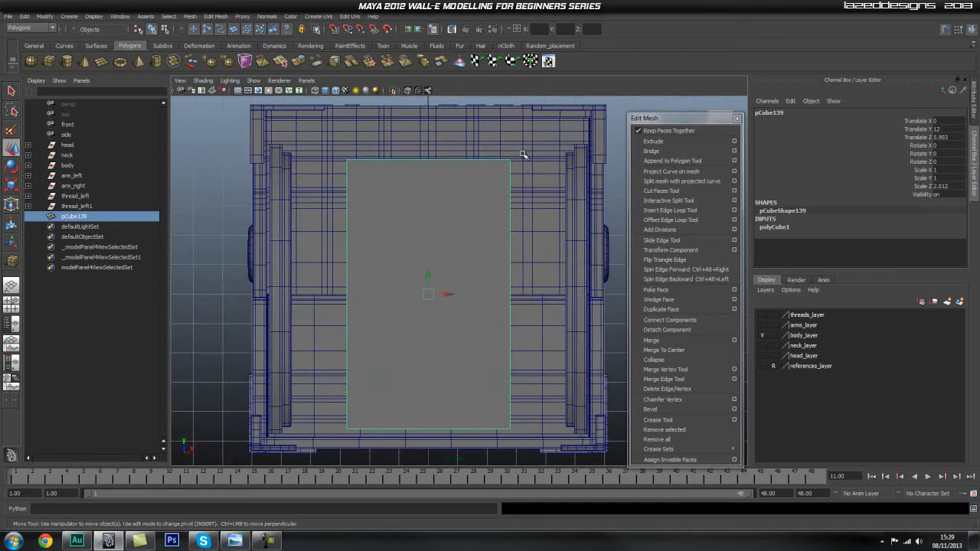
{"action": "middle_click_drag", "start_coordinate": [517, 307], "coordinate": [522, 248], "text": "alt"}
{"action": "right_click_drag", "start_coordinate": [475, 286], "coordinate": [489, 278], "text": "alt"}
{"action": "middle_click_drag", "start_coordinate": [474, 273], "coordinate": [494, 278], "text": "alt"}
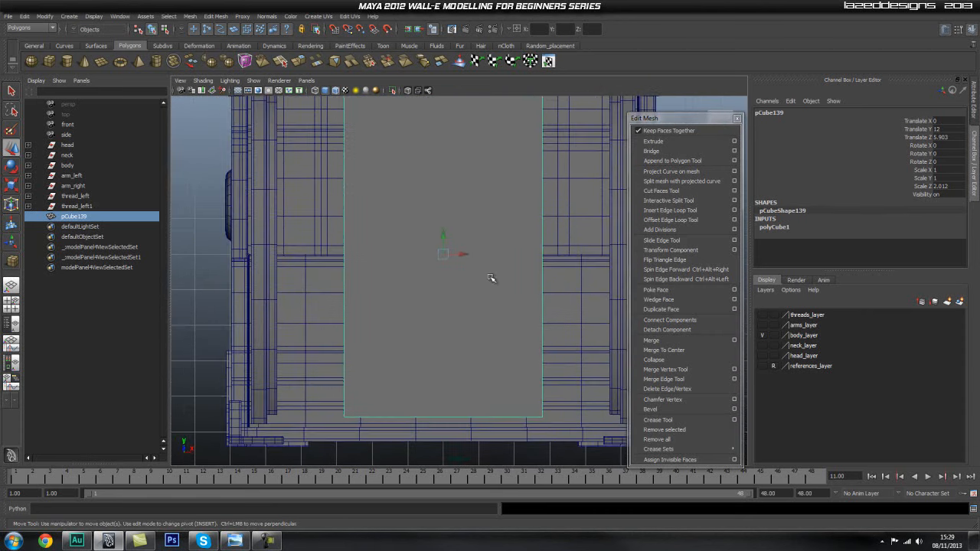
Try to insert a horizontal edge loop near the cube's lower edge with the Insert Edge Loop Tool.
{"action": "left_click", "coordinate": [698, 210]}
{"action": "middle_click_drag", "start_coordinate": [445, 339], "coordinate": [450, 293], "text": "alt"}
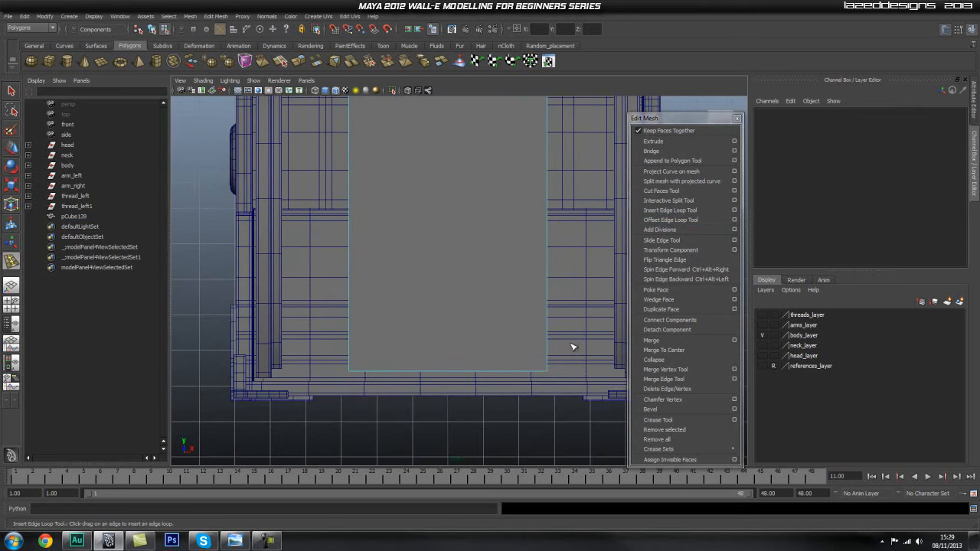
{"action": "middle_click_drag", "start_coordinate": [555, 353], "coordinate": [546, 348], "text": "alt"}
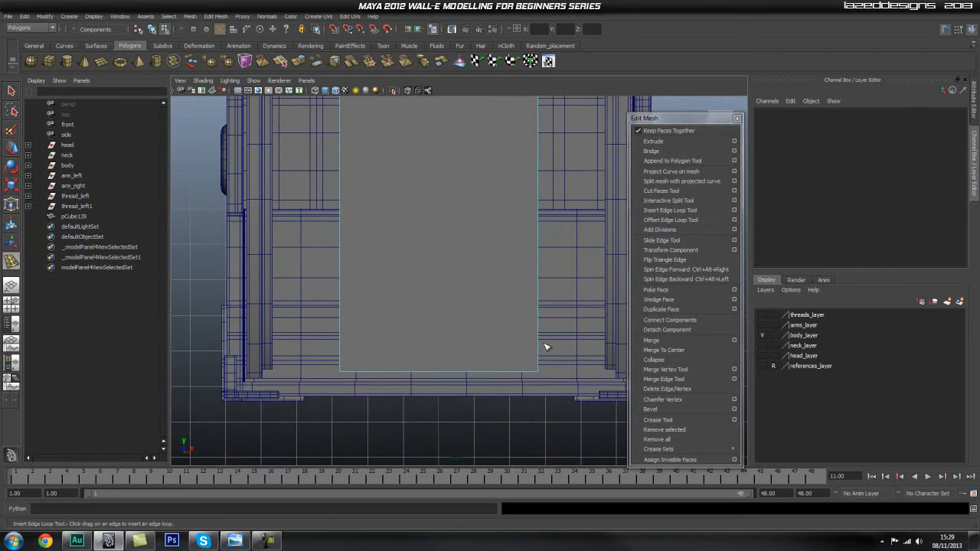
{"action": "left_click", "coordinate": [538, 352]}
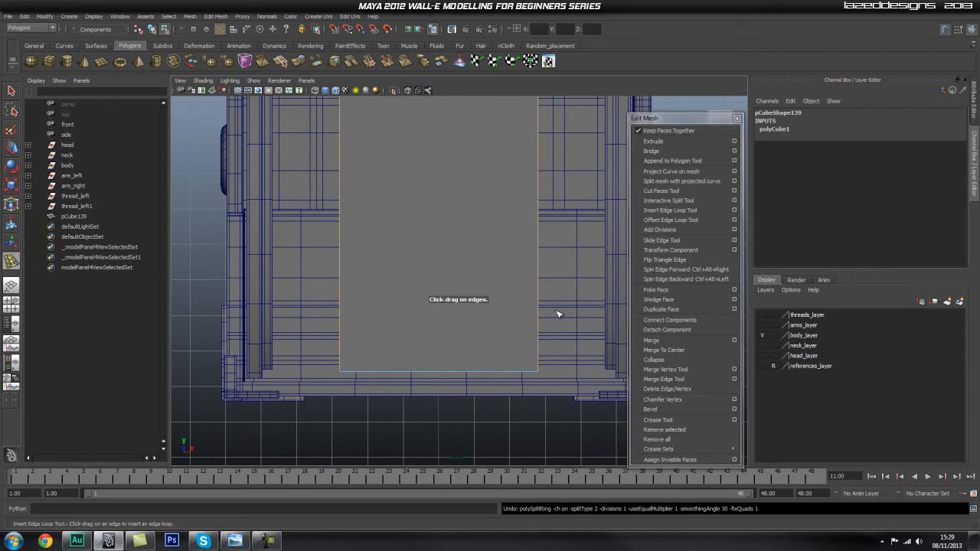
Set Insert Edge Loop to Relative distance from edge and insert a horizontal loop close to the cube's lower edge.
{"action": "left_click", "coordinate": [735, 210]}
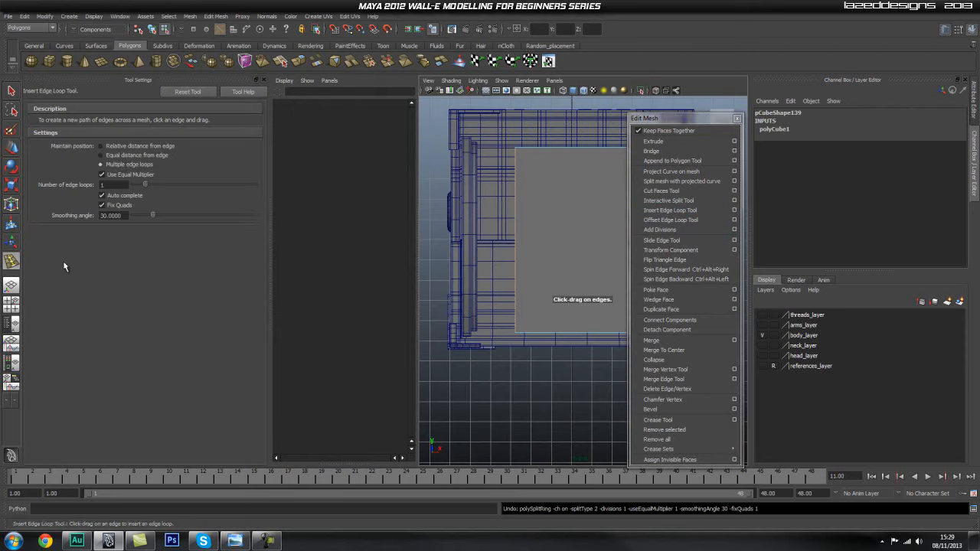
{"action": "left_click", "coordinate": [118, 148]}
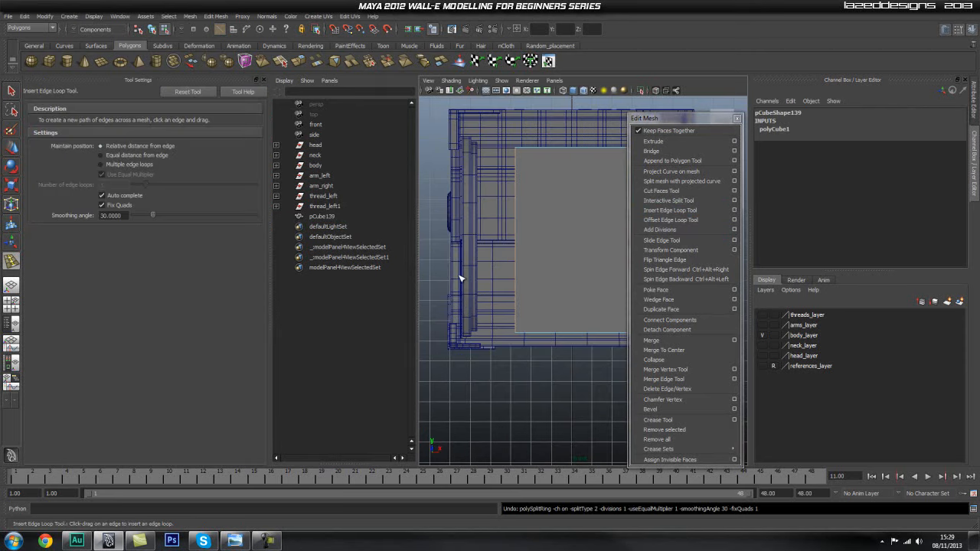
{"action": "middle_click_drag", "start_coordinate": [515, 287], "coordinate": [444, 268], "text": "alt"}
{"action": "right_click_drag", "start_coordinate": [466, 268], "coordinate": [586, 279], "text": "alt"}
{"action": "middle_click_drag", "start_coordinate": [541, 276], "coordinate": [583, 259], "text": "alt"}
{"action": "right_click_drag", "start_coordinate": [582, 258], "coordinate": [579, 264], "text": "alt"}
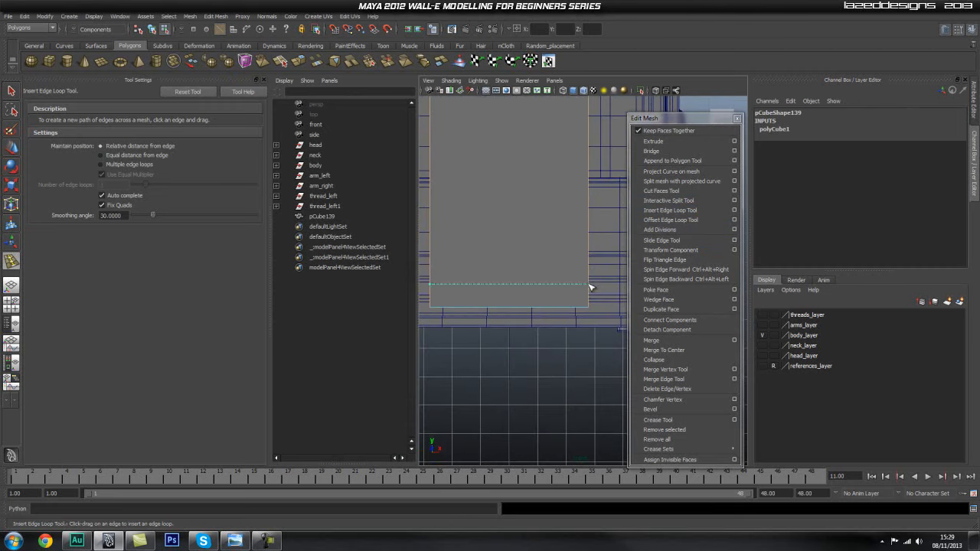
{"action": "left_click_drag", "start_coordinate": [590, 287], "coordinate": [591, 291]}
{"action": "left_click_drag", "start_coordinate": [591, 293], "coordinate": [589, 291]}
Set Insert Edge Loop to Multiple edge loops with one loop and insert a vertical loop down the cube's centre.
{"action": "middle_click_drag", "start_coordinate": [529, 241], "coordinate": [544, 282], "text": "alt"}
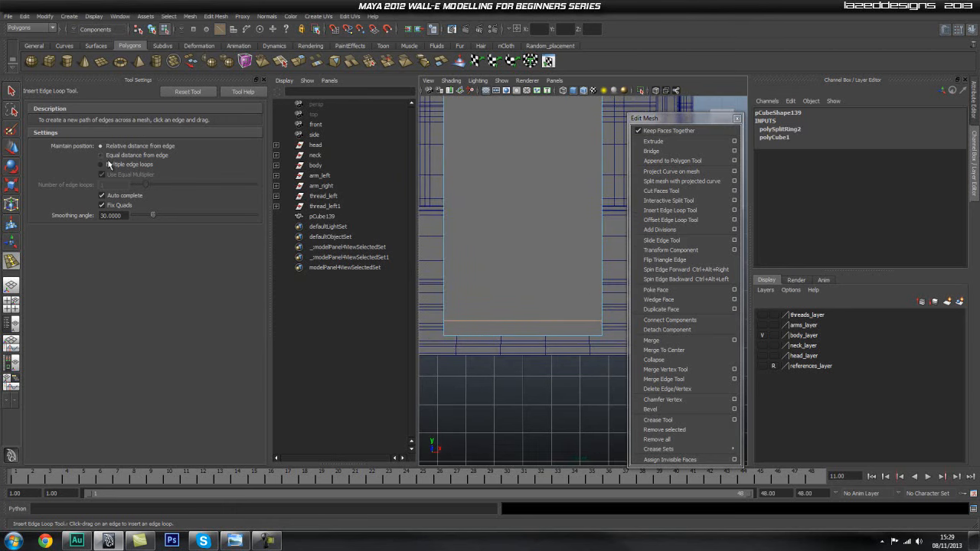
{"action": "middle_click_drag", "start_coordinate": [585, 218], "coordinate": [604, 233], "text": "alt"}
{"action": "right_click_drag", "start_coordinate": [577, 231], "coordinate": [552, 236], "text": "alt"}
{"action": "middle_click_drag", "start_coordinate": [552, 235], "coordinate": [542, 245], "text": "alt"}
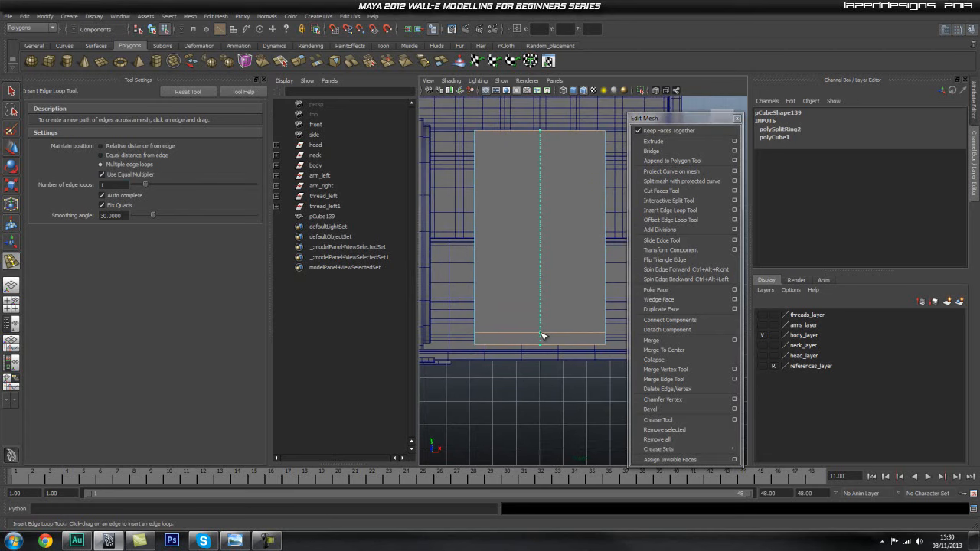
{"action": "left_click_drag", "start_coordinate": [543, 336], "coordinate": [542, 336]}
Set Insert Edge Loop back to Relative distance from edge and insert a horizontal loop close to the cube's upper edge.
{"action": "middle_click_drag", "start_coordinate": [556, 236], "coordinate": [546, 261], "text": "alt"}
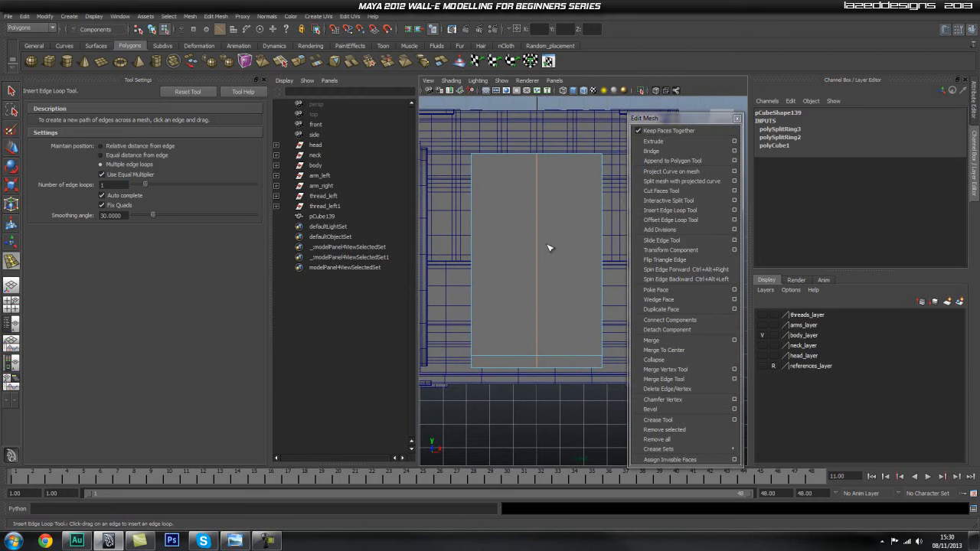
{"action": "middle_click_drag", "start_coordinate": [555, 200], "coordinate": [534, 257], "text": "alt"}
{"action": "left_click", "coordinate": [124, 146]}
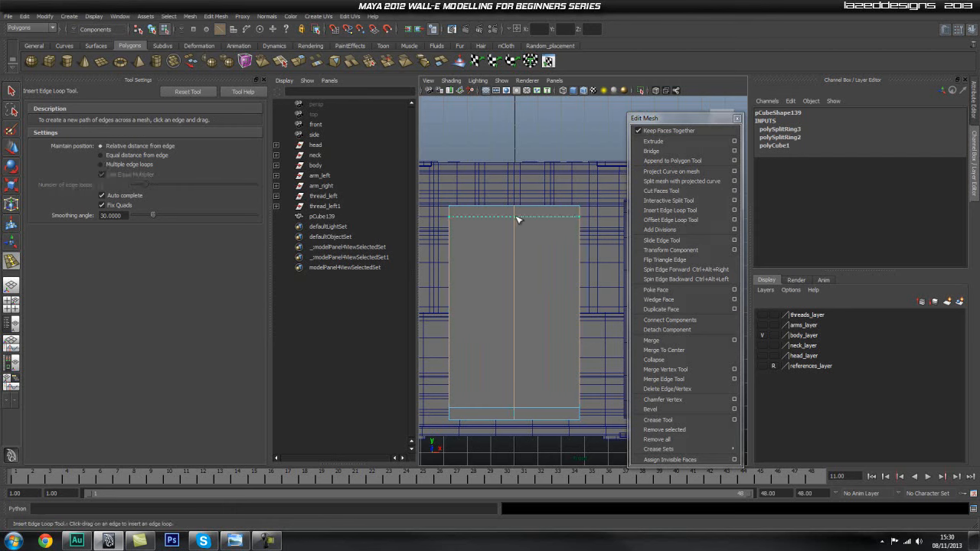
{"action": "left_click", "coordinate": [519, 217]}
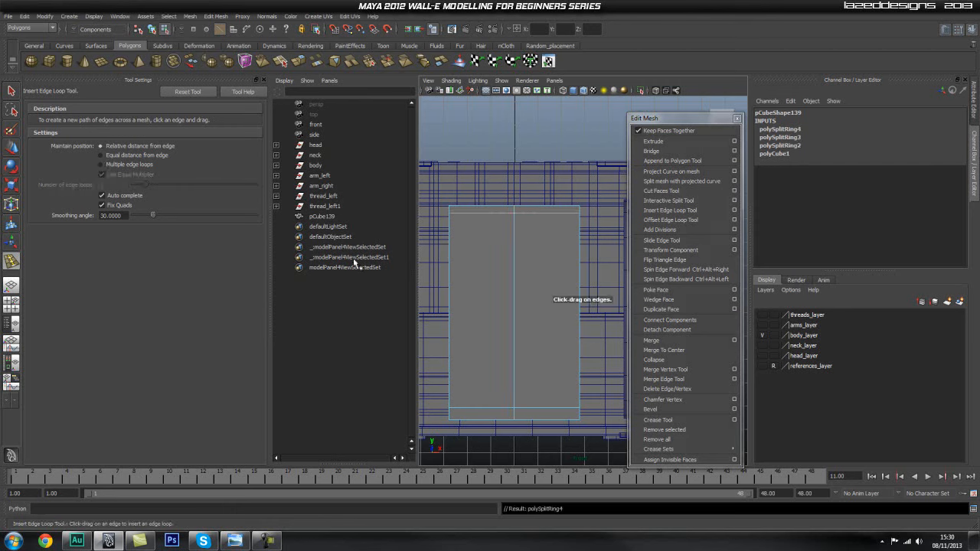
Delete the faces on the left half of the cube in the front view and reselect the remaining half as an object.
{"action": "right_click", "coordinate": [485, 262]}
{"action": "key", "text": "q"}
{"action": "right_click_drag", "start_coordinate": [483, 262], "coordinate": [483, 290]}
{"action": "left_click_drag", "start_coordinate": [430, 195], "coordinate": [502, 465]}
{"action": "key", "text": "Delete"}
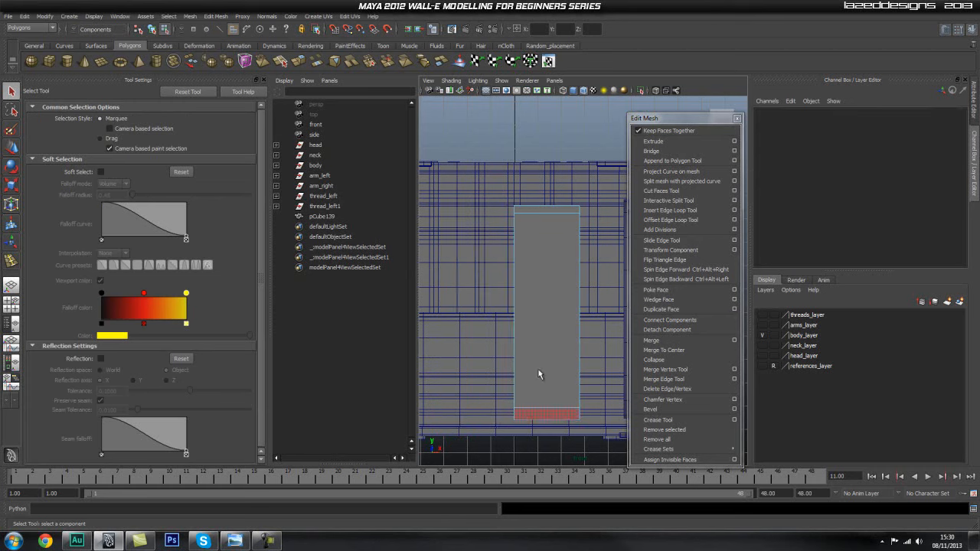
{"action": "right_click_drag", "start_coordinate": [543, 306], "coordinate": [577, 286]}
{"action": "left_click", "coordinate": [565, 301]}
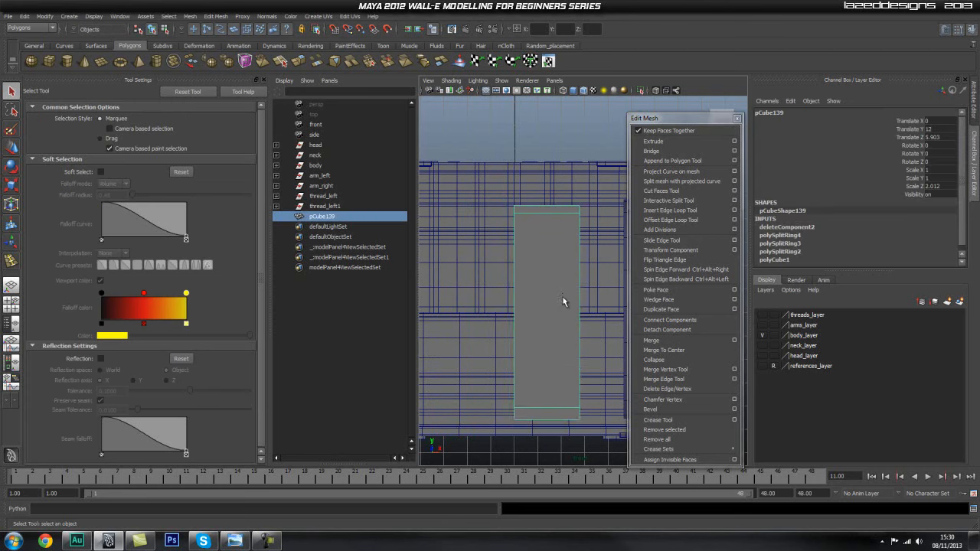
Close the tool settings and extrude the small side face at the half panel's lower outer corner.
{"action": "key", "text": "space"}
{"action": "left_click_drag", "start_coordinate": [556, 319], "coordinate": [448, 247]}
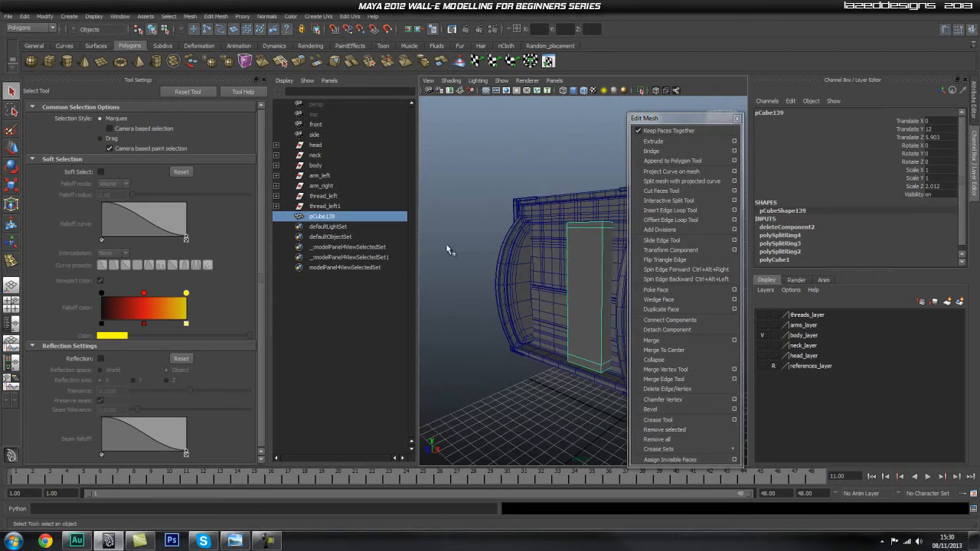
{"action": "left_click", "coordinate": [262, 81]}
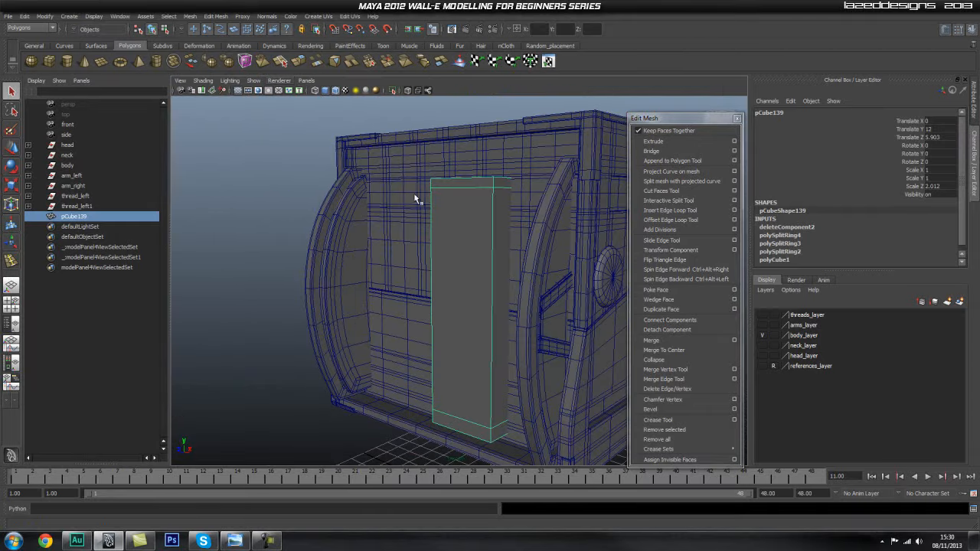
{"action": "middle_click_drag", "start_coordinate": [484, 413], "coordinate": [455, 314], "text": "alt"}
{"action": "left_click_drag", "start_coordinate": [455, 313], "coordinate": [378, 281], "text": "alt"}
{"action": "right_click_drag", "start_coordinate": [378, 280], "coordinate": [462, 299], "text": "alt"}
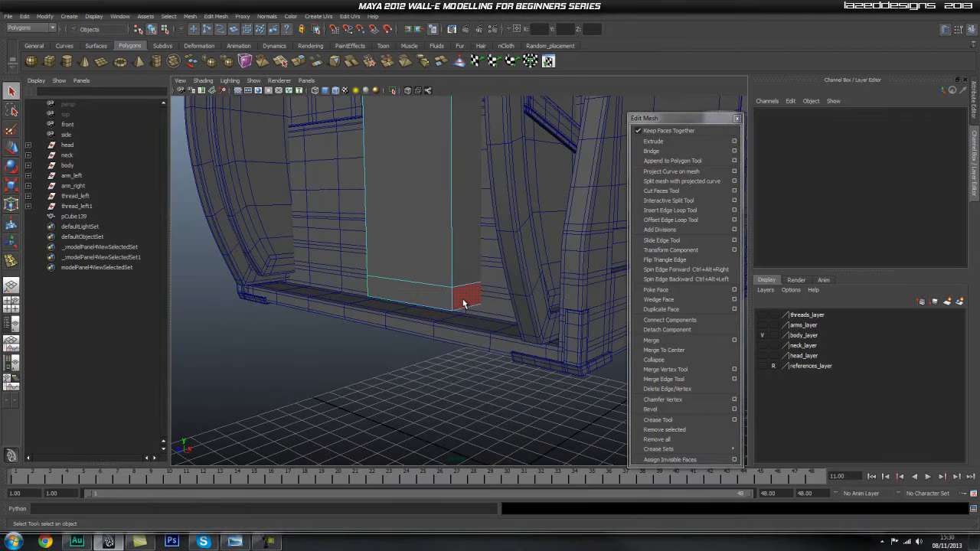
{"action": "left_click", "coordinate": [462, 299]}
{"action": "left_click", "coordinate": [671, 141]}
{"action": "left_click_drag", "start_coordinate": [432, 239], "coordinate": [483, 234], "text": "alt"}
{"action": "middle_click_drag", "start_coordinate": [483, 234], "coordinate": [474, 223], "text": "alt"}
{"action": "left_click_drag", "start_coordinate": [475, 223], "coordinate": [534, 271], "text": "alt"}
Move the extruded lower face outward along X in the front view until it nearly meets the body's curved side rail.
{"action": "key", "text": "w"}
{"action": "key", "text": "space"}
{"action": "middle_click_drag", "start_coordinate": [529, 265], "coordinate": [488, 190], "text": "alt"}
{"action": "right_click_drag", "start_coordinate": [488, 190], "coordinate": [504, 320], "text": "alt"}
{"action": "middle_click_drag", "start_coordinate": [504, 320], "coordinate": [443, 218], "text": "alt"}
{"action": "right_click_drag", "start_coordinate": [490, 280], "coordinate": [563, 303], "text": "alt"}
{"action": "left_click_drag", "start_coordinate": [464, 274], "coordinate": [489, 276]}
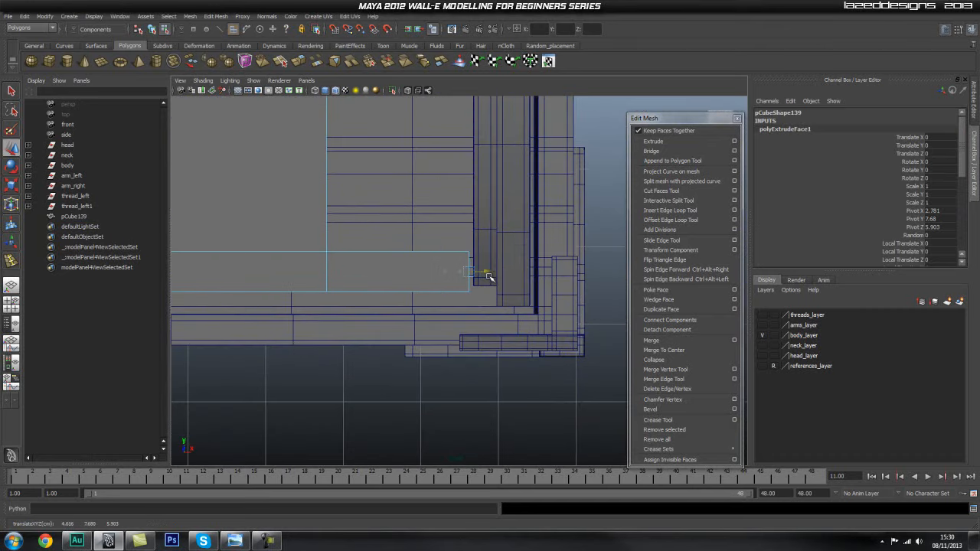
{"action": "middle_click_drag", "start_coordinate": [331, 297], "coordinate": [360, 295], "text": "alt"}
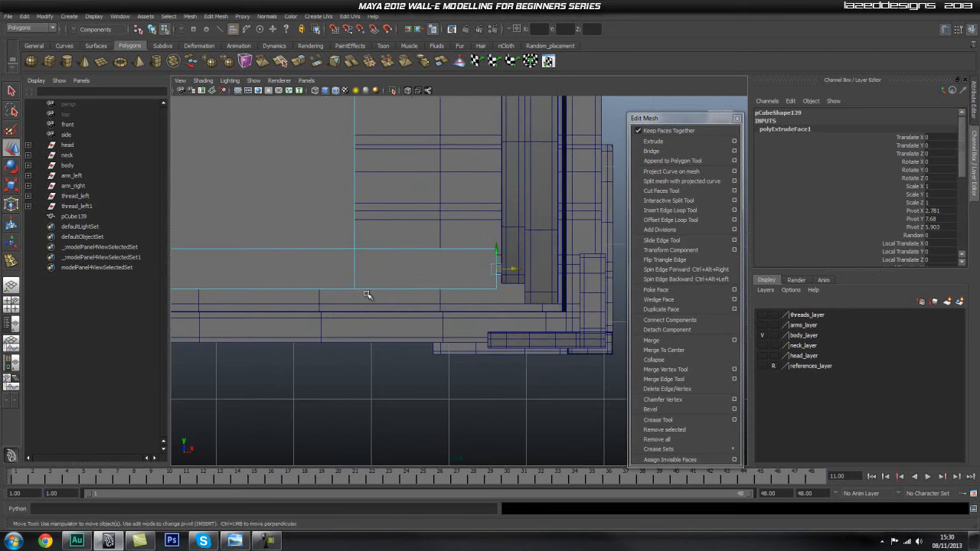
{"action": "middle_click_drag", "start_coordinate": [435, 280], "coordinate": [412, 280], "text": "alt"}
{"action": "right_click_drag", "start_coordinate": [410, 281], "coordinate": [373, 280]}
Lower the bottom outer corner vertices of the lower extrusion so that its underside slopes down.
{"action": "left_click_drag", "start_coordinate": [485, 299], "coordinate": [503, 306]}
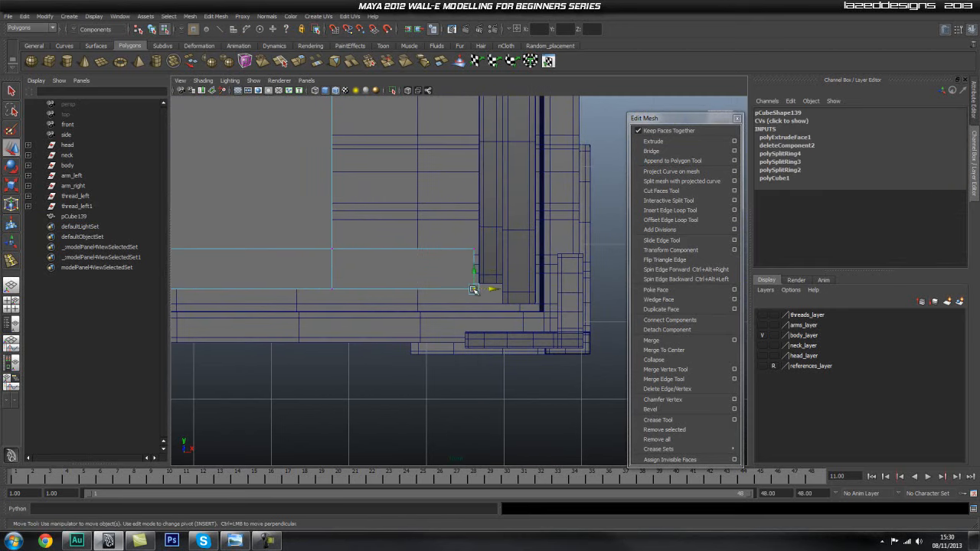
{"action": "left_click_drag", "start_coordinate": [475, 273], "coordinate": [471, 288]}
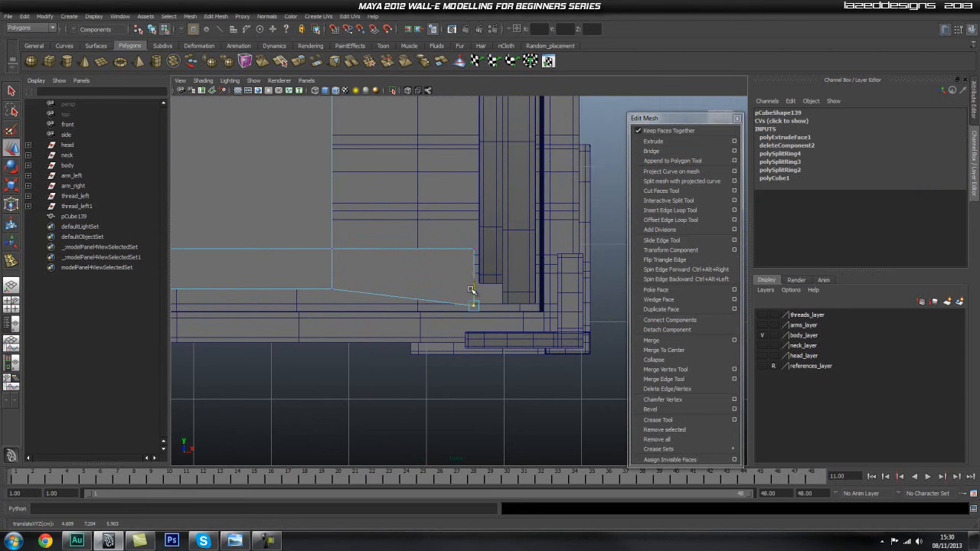
{"action": "left_click_drag", "start_coordinate": [472, 291], "coordinate": [474, 292]}
Select the remaining vertices along the half panel's bottom edge and lower them slightly.
{"action": "middle_click_drag", "start_coordinate": [304, 300], "coordinate": [493, 279], "text": "alt"}
{"action": "left_click_drag", "start_coordinate": [547, 255], "coordinate": [266, 306]}
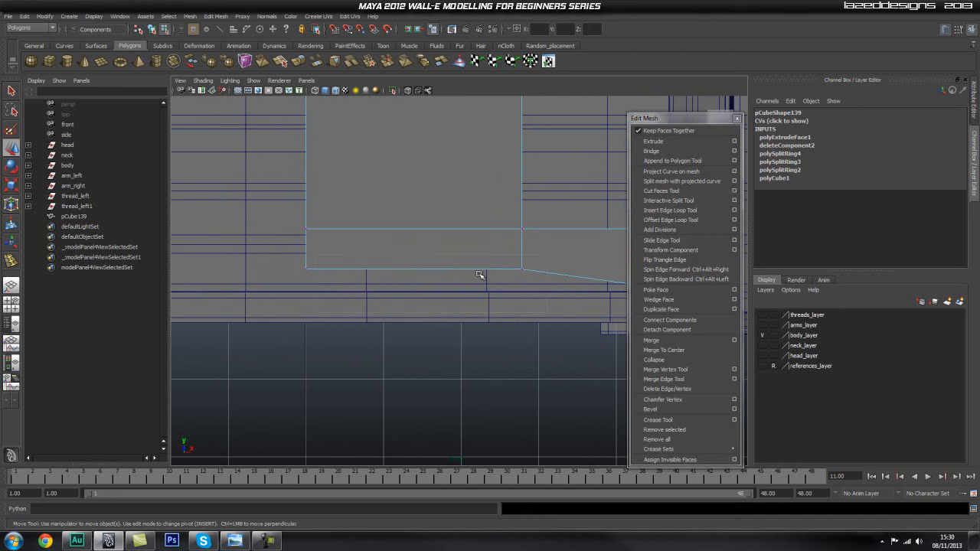
{"action": "left_click_drag", "start_coordinate": [415, 249], "coordinate": [416, 258]}
Extrude the small side face at the half panel's upper outer corner.
{"action": "middle_click_drag", "start_coordinate": [435, 213], "coordinate": [429, 335], "text": "alt"}
{"action": "right_click_drag", "start_coordinate": [429, 335], "coordinate": [429, 273], "text": "alt"}
{"action": "middle_click_drag", "start_coordinate": [429, 273], "coordinate": [425, 316], "text": "alt"}
{"action": "right_click_drag", "start_coordinate": [383, 281], "coordinate": [395, 282], "text": "alt"}
{"action": "mouse_move", "coordinate": [412, 238]}
{"action": "middle_mouse_down", "text": "alt"}
{"action": "mouse_move", "coordinate": [415, 294]}
{"action": "mouse_move", "coordinate": [438, 357]}
{"action": "middle_mouse_up", "text": "alt"}
{"action": "middle_click_drag", "start_coordinate": [444, 229], "coordinate": [423, 267], "text": "alt"}
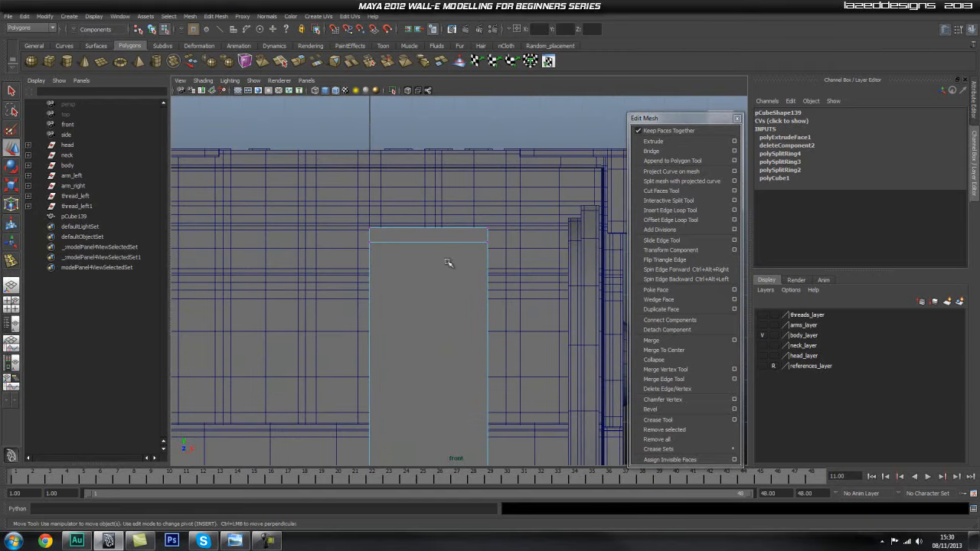
{"action": "left_click_drag", "start_coordinate": [458, 245], "coordinate": [446, 306], "text": "alt"}
{"action": "right_click_drag", "start_coordinate": [446, 306], "coordinate": [438, 330]}
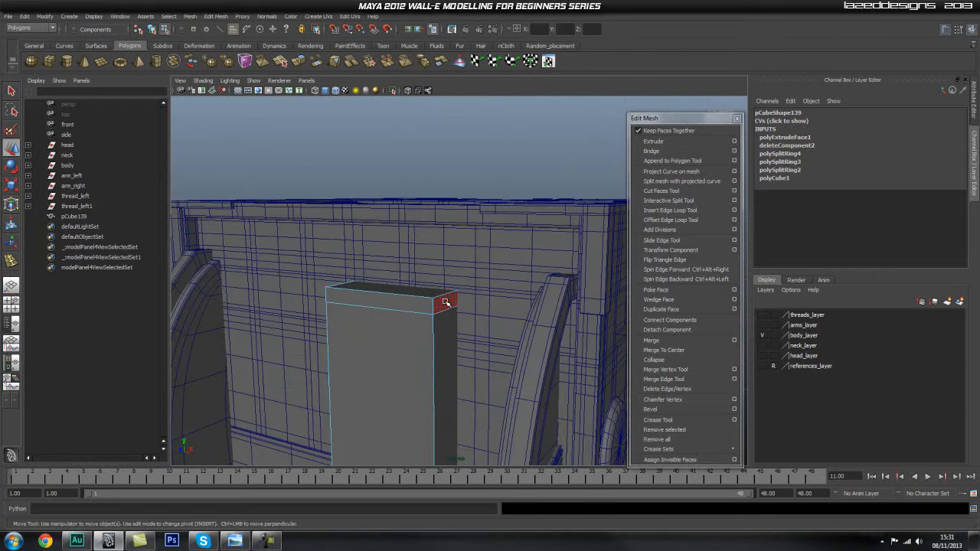
{"action": "left_click", "coordinate": [448, 314]}
{"action": "key", "text": "space"}
{"action": "left_click_drag", "start_coordinate": [439, 336], "coordinate": [492, 296]}
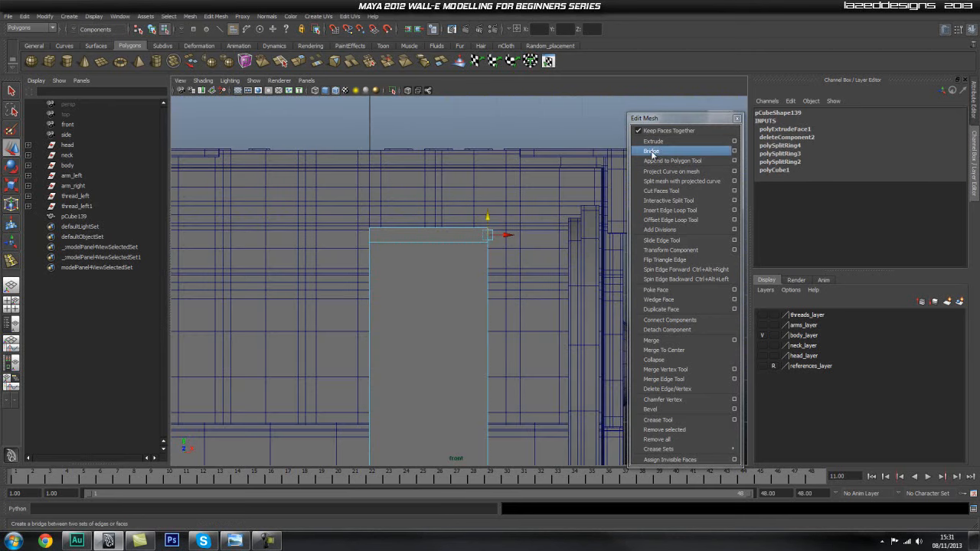
{"action": "left_click", "coordinate": [653, 140]}
Move the extruded upper face outward along X until it nearly meets the curved side rail.
{"action": "middle_click_drag", "start_coordinate": [472, 217], "coordinate": [400, 217], "text": "alt"}
{"action": "left_click_drag", "start_coordinate": [432, 242], "coordinate": [490, 242]}
{"action": "middle_click_drag", "start_coordinate": [486, 352], "coordinate": [486, 310], "text": "alt"}
{"action": "left_click_drag", "start_coordinate": [484, 383], "coordinate": [489, 385]}
{"action": "middle_click_drag", "start_coordinate": [484, 141], "coordinate": [465, 362], "text": "alt"}
{"action": "right_click_drag", "start_coordinate": [467, 359], "coordinate": [553, 249], "text": "alt"}
{"action": "middle_click_drag", "start_coordinate": [437, 186], "coordinate": [440, 256], "text": "alt"}
{"action": "right_click_drag", "start_coordinate": [440, 256], "coordinate": [426, 236], "text": "alt"}
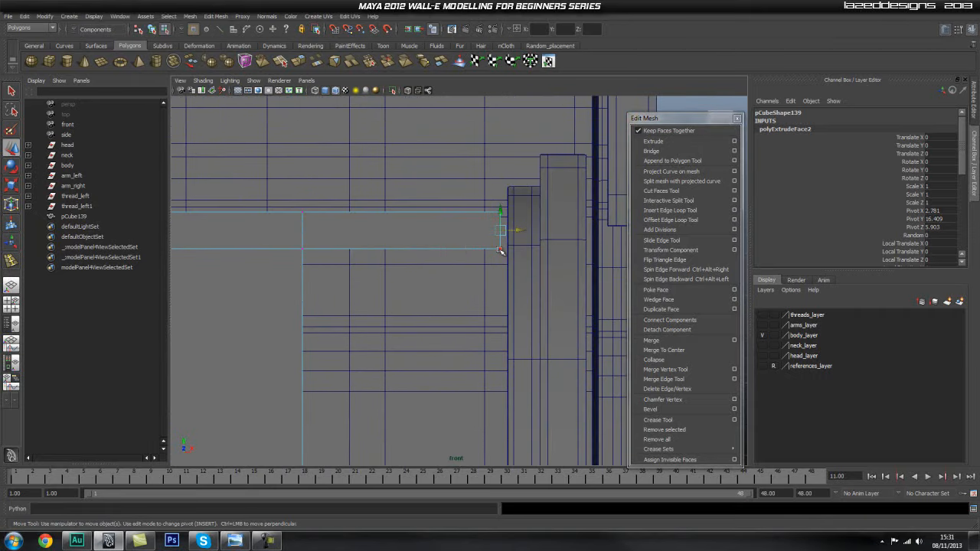
Raise the top outer corner vertices of the upper extrusion so that its upper edge slopes up.
{"action": "key", "text": "q"}
{"action": "left_click", "coordinate": [504, 209]}
{"action": "key", "text": "w"}
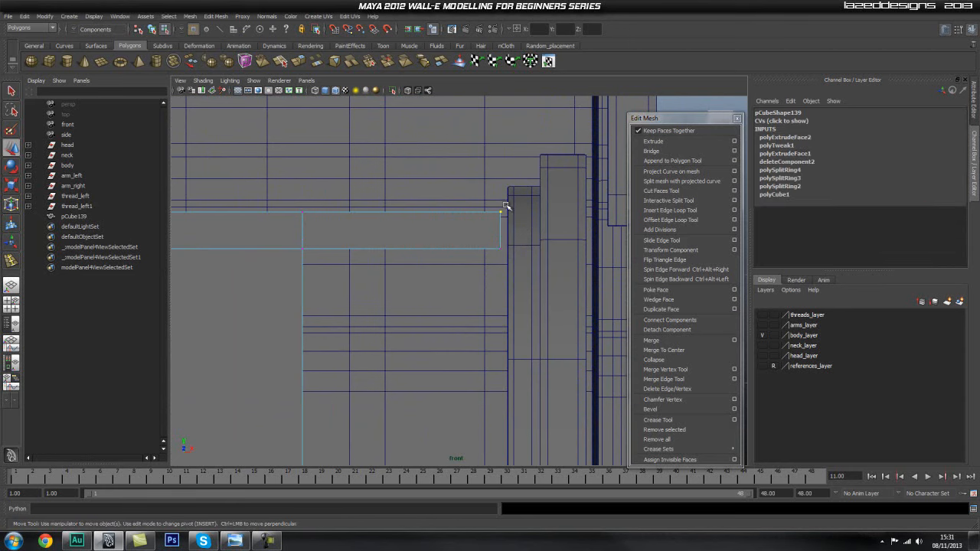
{"action": "left_click_drag", "start_coordinate": [500, 192], "coordinate": [503, 180]}
{"action": "middle_click_drag", "start_coordinate": [278, 238], "coordinate": [398, 214], "text": "alt"}
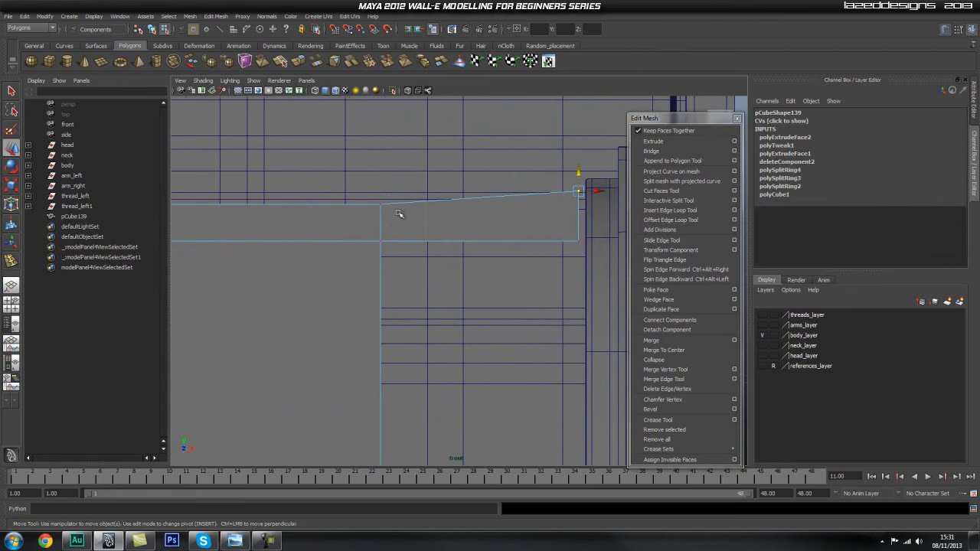
Select the remaining vertices along the half panel's top edge and nudge them vertically.
{"action": "left_click_drag", "start_coordinate": [350, 201], "coordinate": [406, 258]}
{"action": "scroll", "coordinate": [346, 216], "scroll_direction": "down", "scroll_amount": 6}
{"action": "left_click_drag", "start_coordinate": [290, 234], "coordinate": [442, 260]}
{"action": "left_click", "coordinate": [379, 237]}
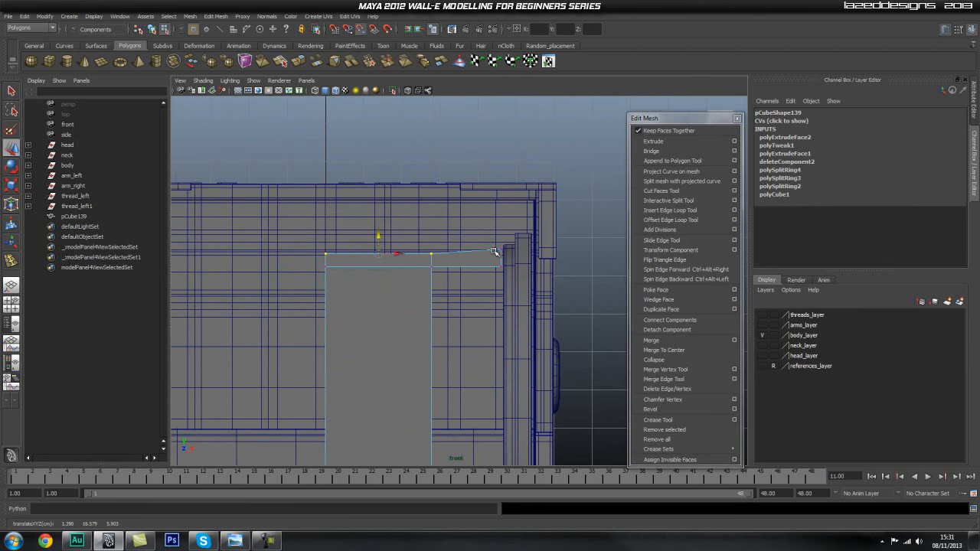
{"action": "scroll", "coordinate": [386, 298], "scroll_direction": "down", "scroll_amount": 5}
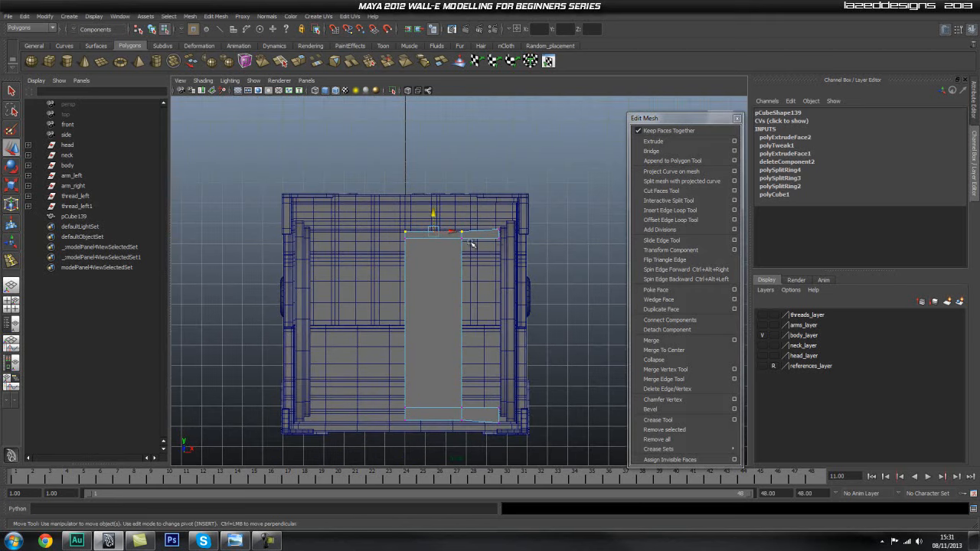
{"action": "middle_click_drag", "start_coordinate": [460, 246], "coordinate": [453, 198], "text": "alt"}
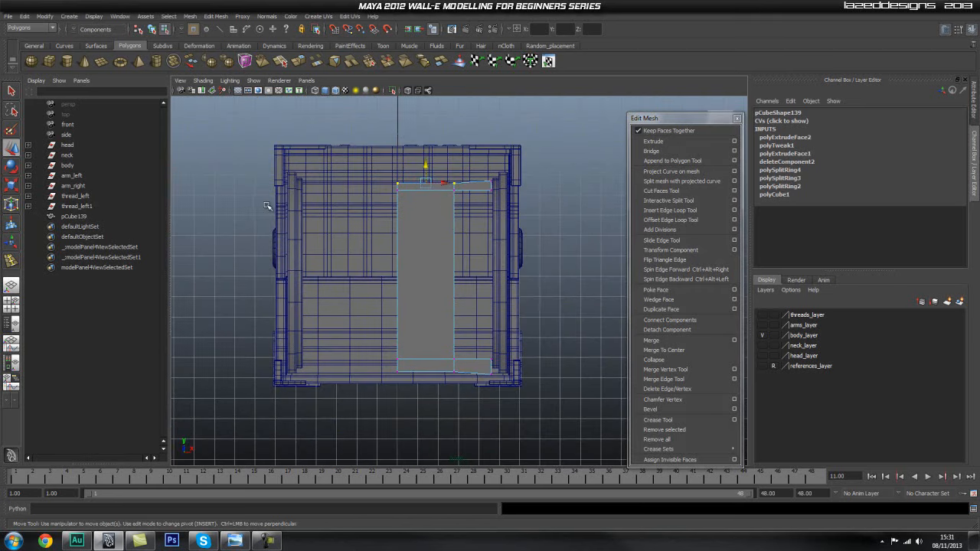
{"action": "scroll", "coordinate": [498, 229], "scroll_direction": "up", "scroll_amount": 5}
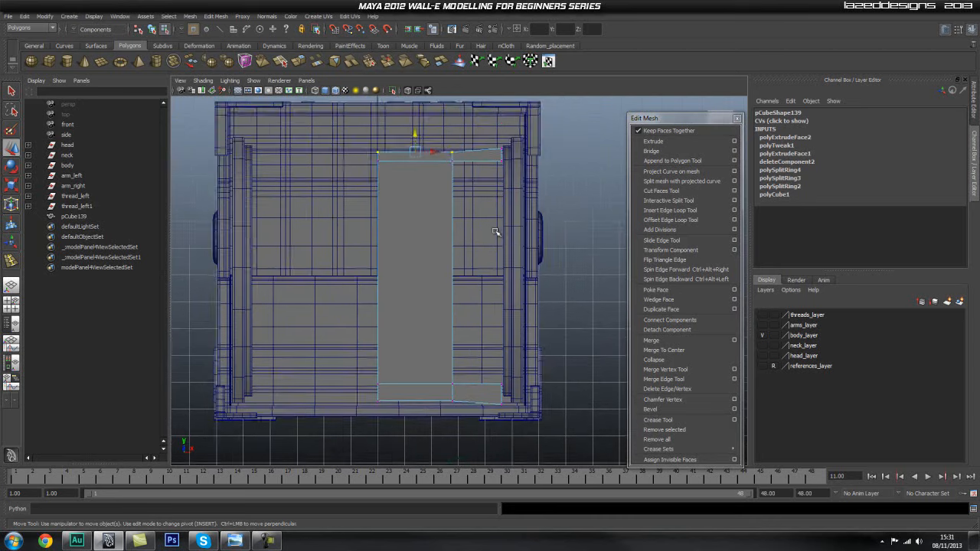
{"action": "scroll", "coordinate": [506, 229], "scroll_direction": "up", "scroll_amount": 2}
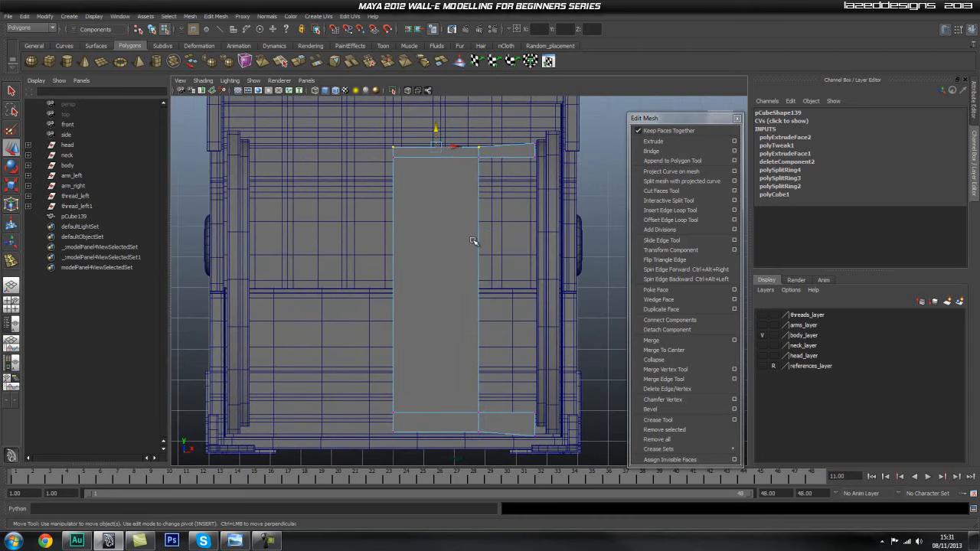
Return to object selection and duplicate the finished half panel.
{"action": "key", "text": "q"}
{"action": "key", "text": "space"}
{"action": "left_click_drag", "start_coordinate": [422, 255], "coordinate": [466, 223], "text": "alt"}
{"action": "right_click", "coordinate": [454, 217]}
{"action": "right_click_drag", "start_coordinate": [454, 217], "coordinate": [496, 201]}
{"action": "left_click", "coordinate": [446, 205]}
{"action": "middle_click_drag", "start_coordinate": [484, 212], "coordinate": [495, 238], "text": "alt"}
{"action": "key", "text": "ctrl+d"}
{"action": "right_click_drag", "start_coordinate": [530, 321], "coordinate": [466, 310], "text": "alt"}
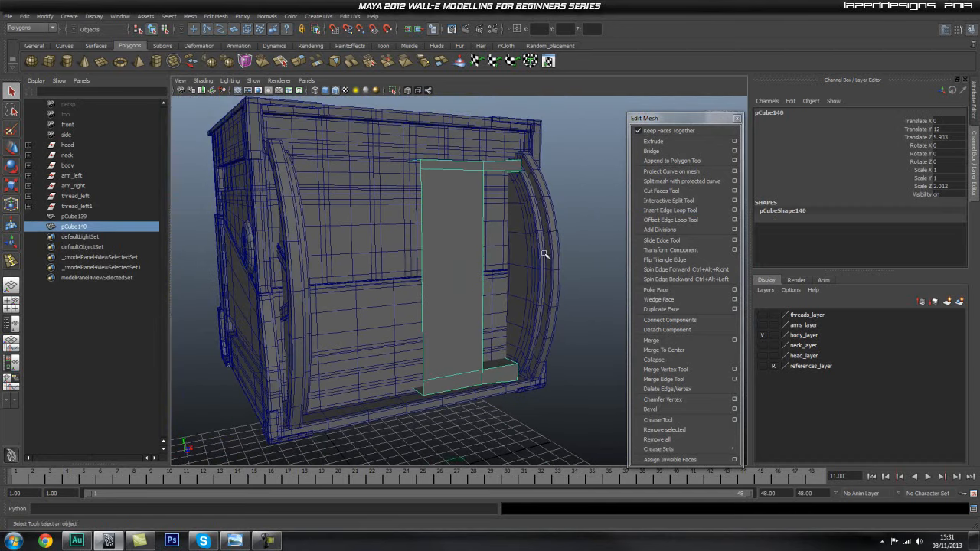
Try to mirror the duplicate with a negative X scale and a Scale Z of -1, and undo both scale changes.
{"action": "key", "text": "r"}
{"action": "left_click_drag", "start_coordinate": [439, 279], "coordinate": [399, 279]}
{"action": "double_click", "coordinate": [947, 186]}
{"action": "type", "text": "-1"}
{"action": "key", "text": "Return"}
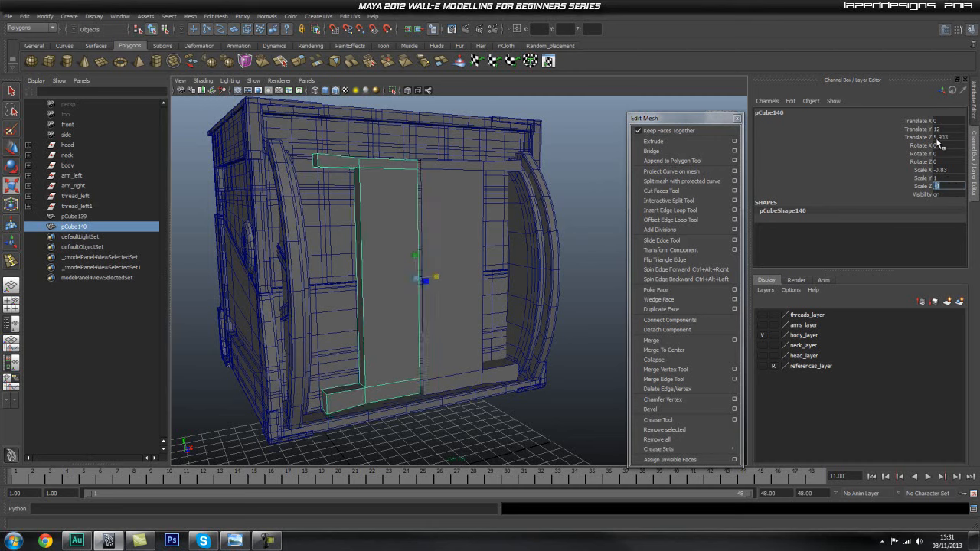
{"action": "key", "text": "ctrl+z"}
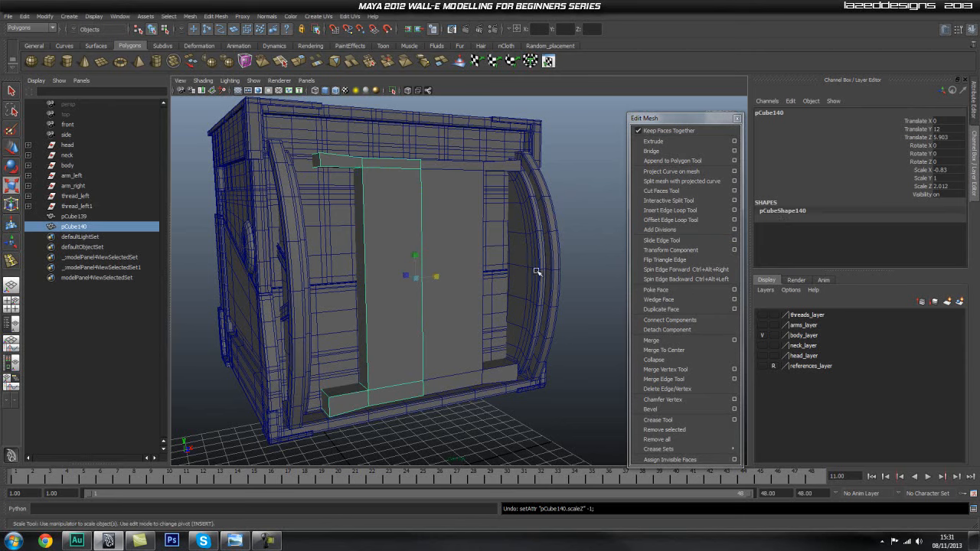
{"action": "key", "text": "ctrl+z"}
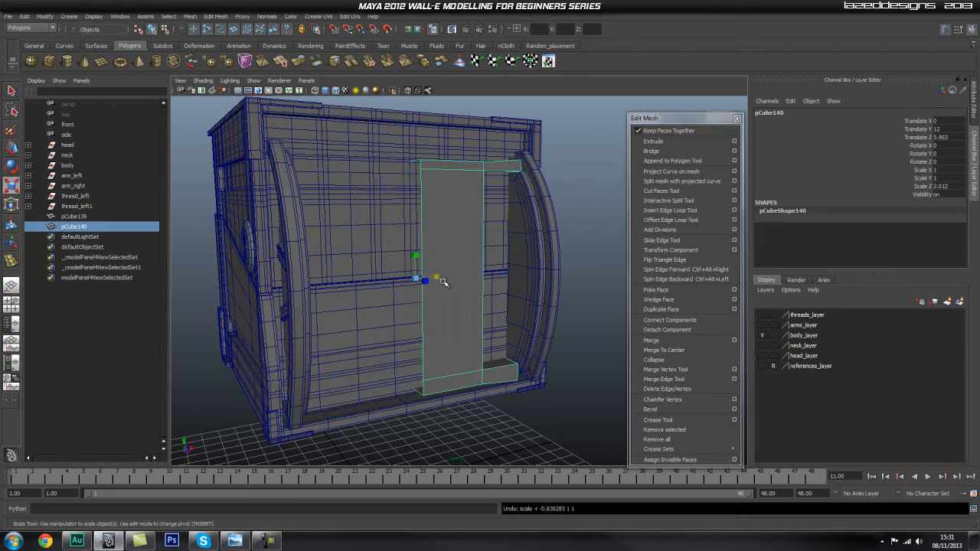
Mirror the duplicated half panel to the opposite side by setting its Scale X to -1.
{"action": "left_click_drag", "start_coordinate": [436, 276], "coordinate": [412, 279]}
{"action": "double_click", "coordinate": [962, 169]}
{"action": "type", "text": "-1"}
{"action": "key", "text": "Return"}
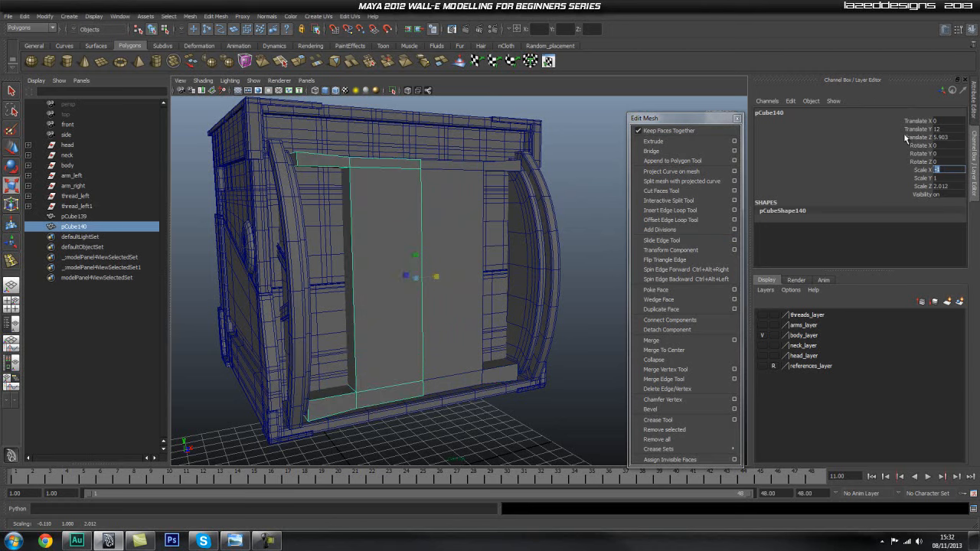
{"action": "left_click", "coordinate": [616, 126]}
{"action": "left_click_drag", "start_coordinate": [554, 170], "coordinate": [517, 170], "text": "alt"}
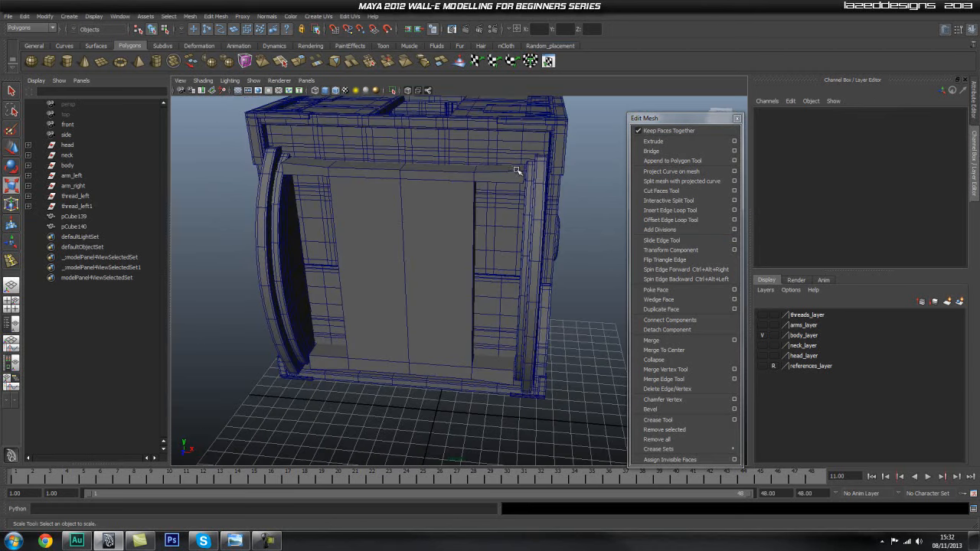
Select both panel halves and combine them into a single mesh.
{"action": "left_click", "coordinate": [419, 213]}
{"action": "left_click", "coordinate": [360, 178], "text": "shift"}
{"action": "left_click", "coordinate": [192, 17]}
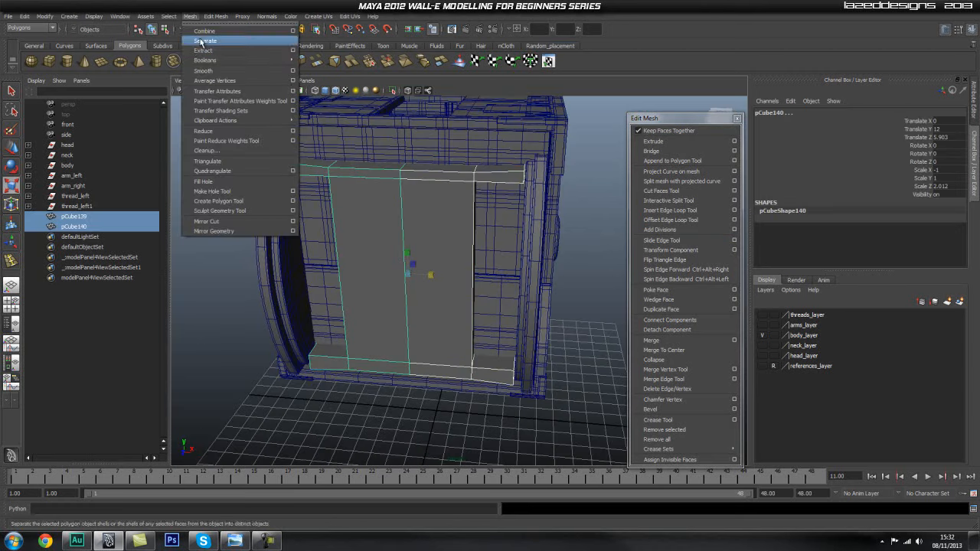
{"action": "left_click", "coordinate": [207, 35]}
Merge the vertices along the centre seam of the combined panel in the front view.
{"action": "key", "text": "space"}
{"action": "scroll", "coordinate": [448, 238], "scroll_direction": "down", "scroll_amount": 1}
{"action": "right_click_drag", "start_coordinate": [420, 239], "coordinate": [383, 239]}
{"action": "left_click_drag", "start_coordinate": [436, 145], "coordinate": [364, 521]}
{"action": "right_click_drag", "start_coordinate": [375, 283], "coordinate": [438, 206], "text": "shift"}
{"action": "key", "text": "ctrl+z"}
{"action": "middle_click_drag", "start_coordinate": [408, 217], "coordinate": [405, 237], "text": "alt"}
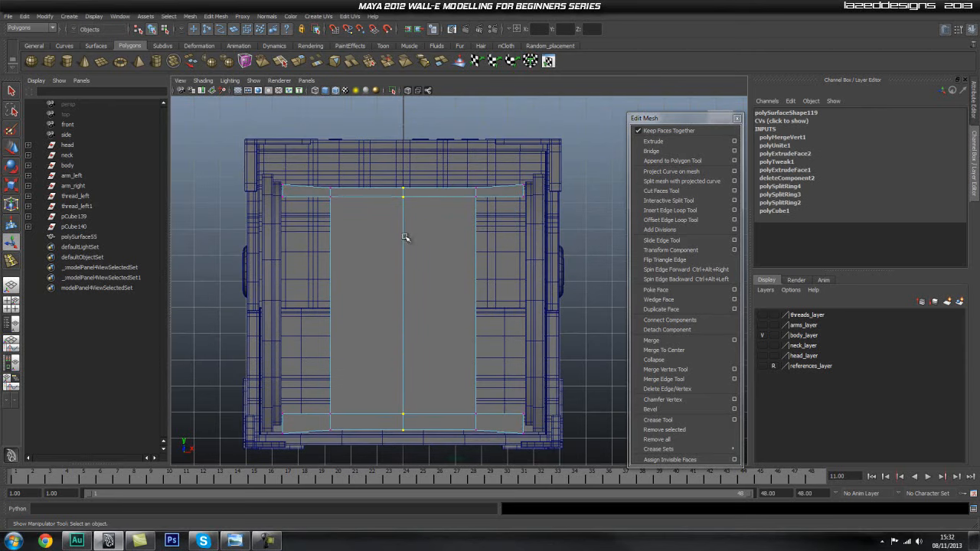
Select the combined panel in the outliner and delete all construction history.
{"action": "left_click", "coordinate": [75, 237]}
{"action": "left_click", "coordinate": [25, 16]}
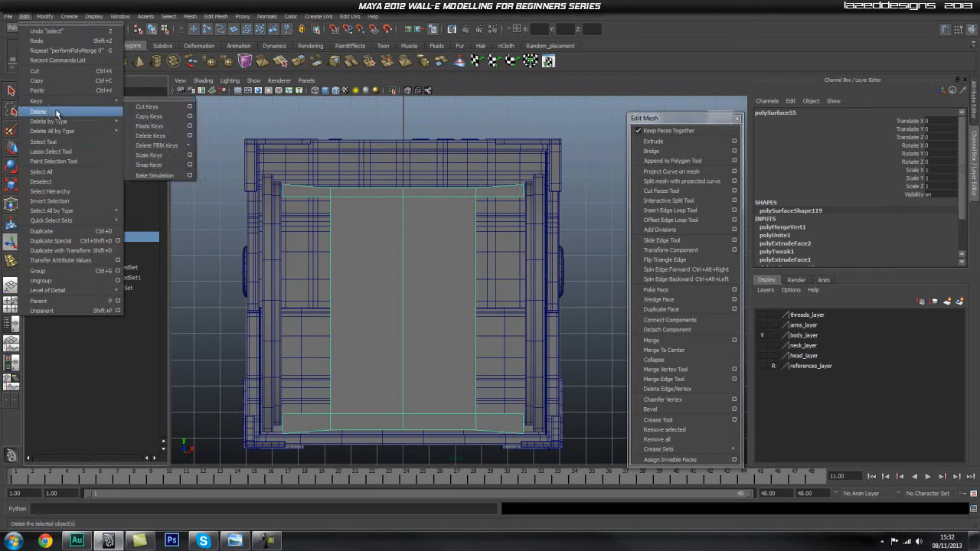
{"action": "mouse_move", "coordinate": [115, 131]}
{"action": "left_click", "coordinate": [159, 135]}
{"action": "scroll", "coordinate": [433, 280], "scroll_direction": "up", "scroll_amount": 3}
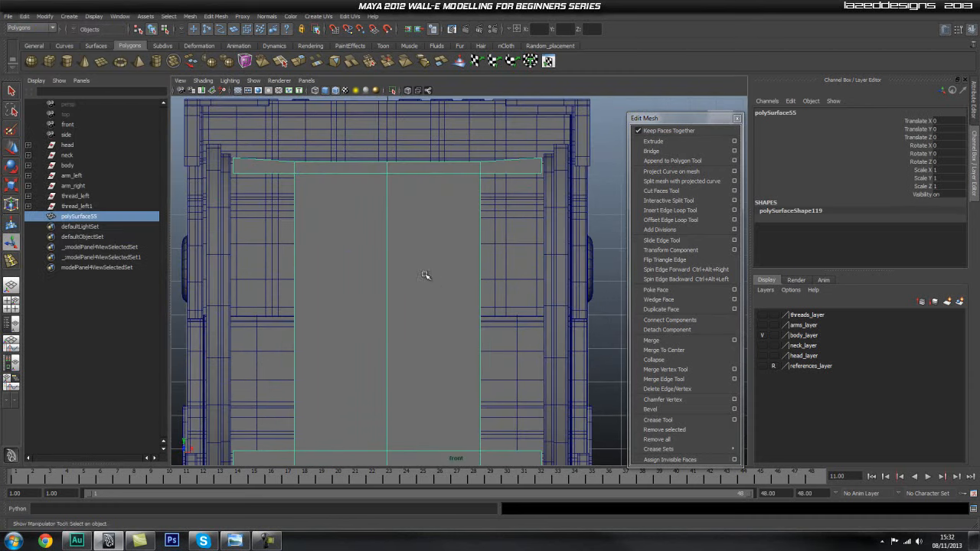
Select the vertical edge loop down the panel's centre and delete it.
{"action": "key", "text": "q"}
{"action": "right_click_drag", "start_coordinate": [419, 275], "coordinate": [393, 253]}
{"action": "double_click", "coordinate": [387, 249]}
{"action": "middle_click_drag", "start_coordinate": [363, 293], "coordinate": [379, 214], "text": "alt"}
{"action": "right_click_drag", "start_coordinate": [378, 214], "coordinate": [368, 214], "text": "alt"}
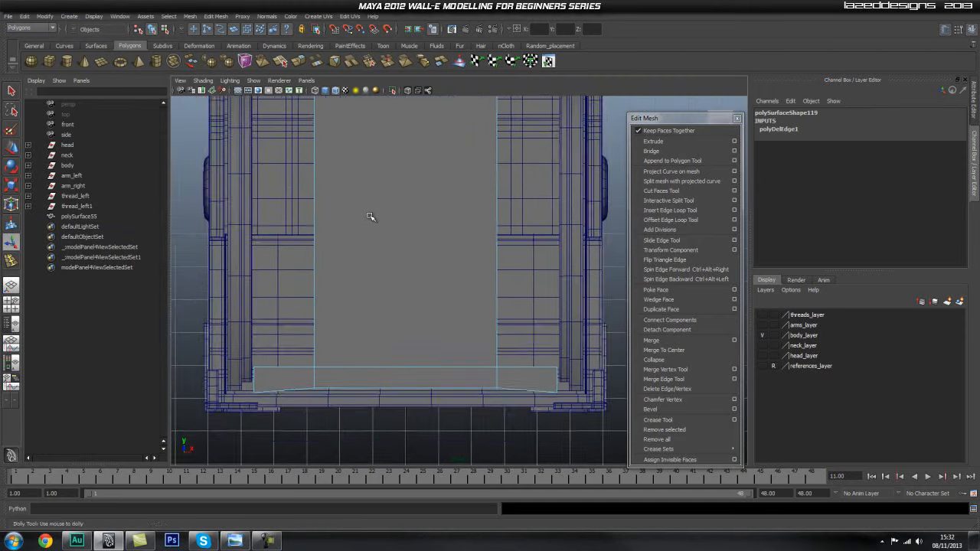
{"action": "middle_click_drag", "start_coordinate": [370, 218], "coordinate": [376, 250], "text": "alt"}
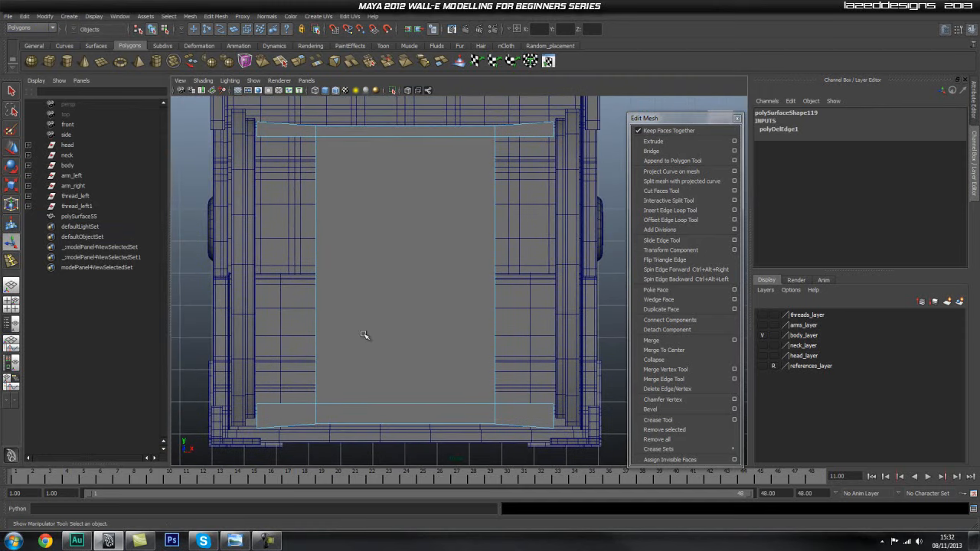
Insert four evenly spaced vertical edge loops across the central panel with the Insert Edge Loop Tool's multiple edge loops option.
{"action": "middle_click_drag", "start_coordinate": [466, 265], "coordinate": [485, 283], "text": "alt"}
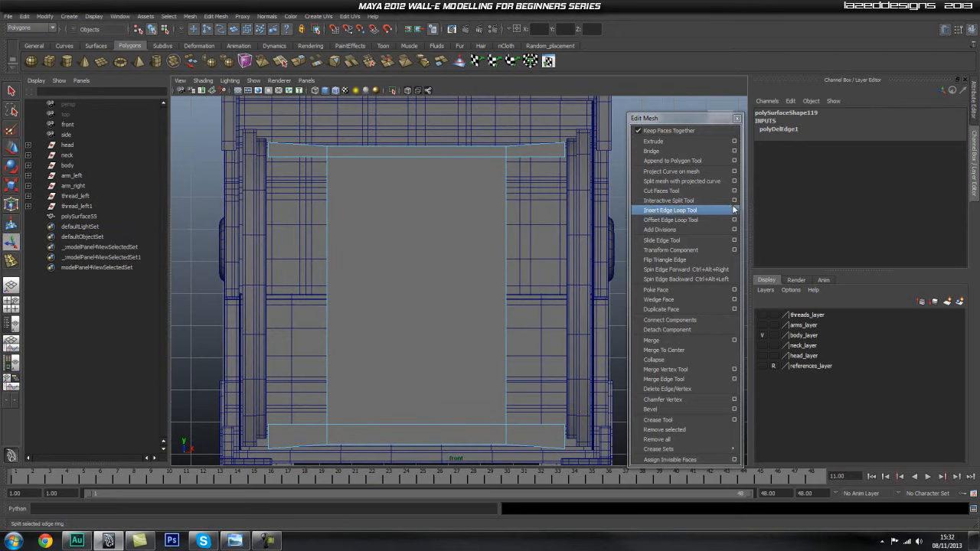
{"action": "left_click", "coordinate": [735, 210]}
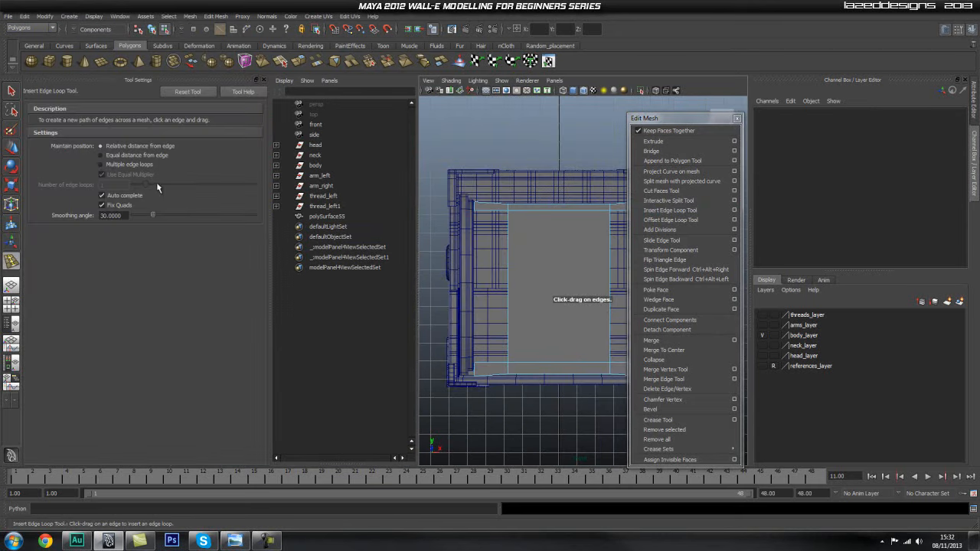
{"action": "left_click", "coordinate": [115, 166]}
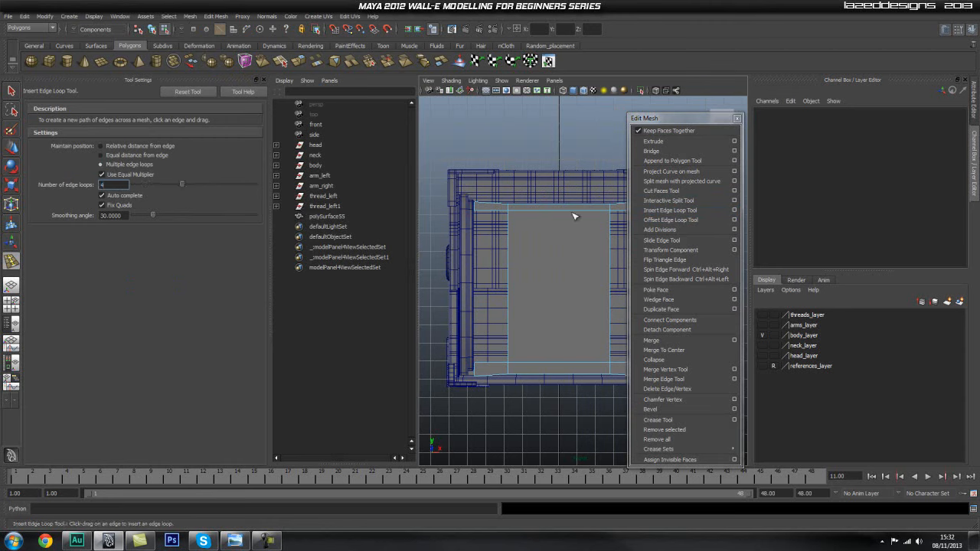
{"action": "left_click", "coordinate": [569, 212]}
{"action": "right_click_drag", "start_coordinate": [536, 268], "coordinate": [589, 265], "text": "alt"}
{"action": "middle_click_drag", "start_coordinate": [589, 265], "coordinate": [569, 264], "text": "alt"}
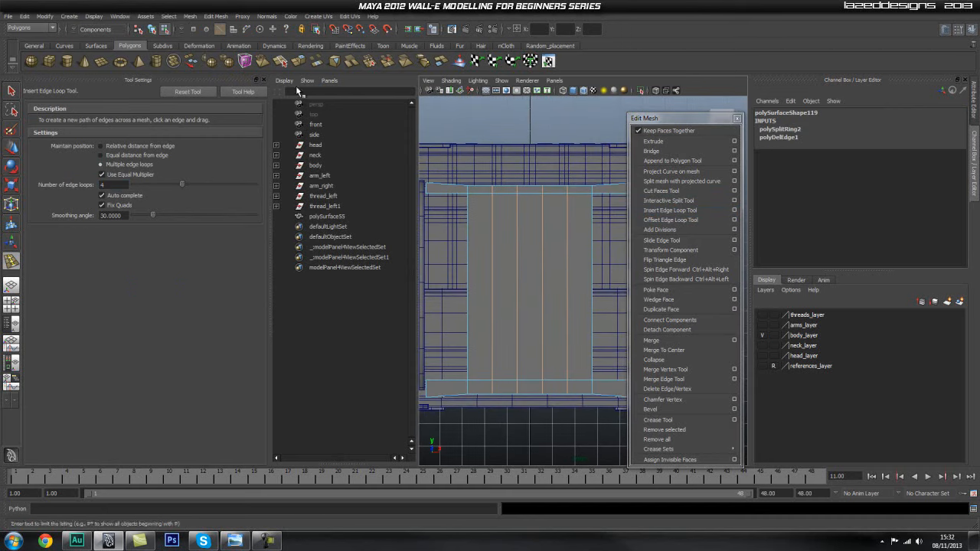
{"action": "left_click", "coordinate": [263, 79]}
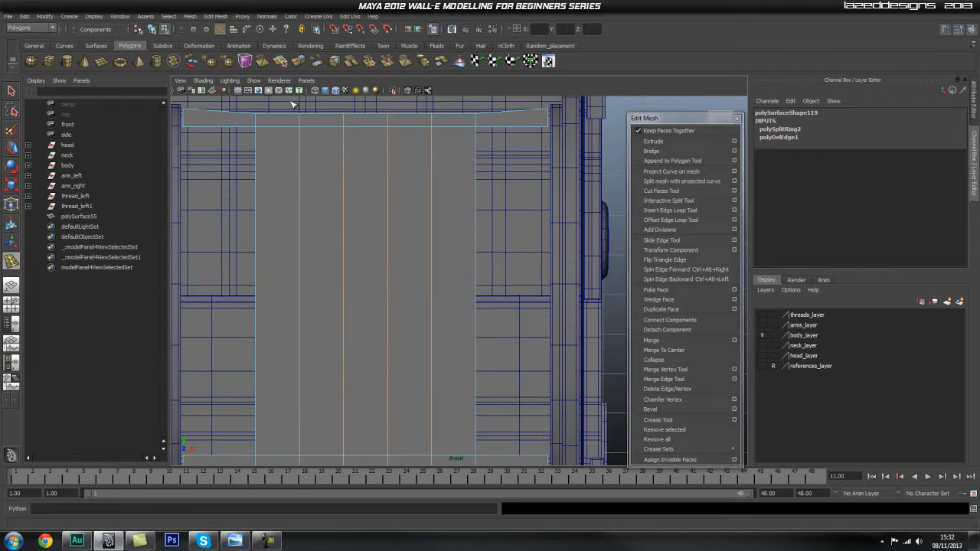
Scale the outer pair of vertical loops horizontally out close to the panel's side edges, and spread the inner pair slightly apart.
{"action": "scroll", "coordinate": [388, 234], "scroll_direction": "down", "scroll_amount": 2}
{"action": "key", "text": "q"}
{"action": "right_click_drag", "start_coordinate": [397, 235], "coordinate": [366, 230]}
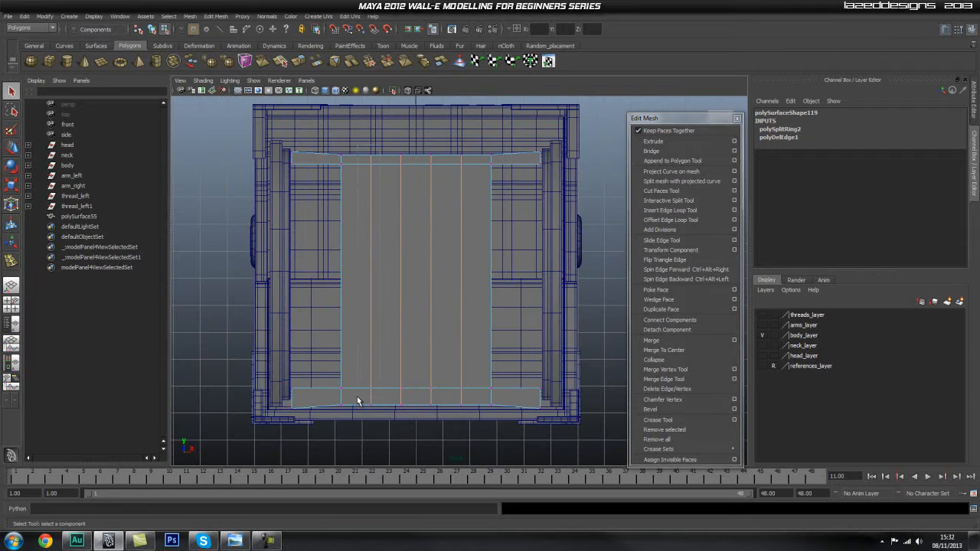
{"action": "left_click_drag", "start_coordinate": [361, 413], "coordinate": [380, 154]}
{"action": "left_click_drag", "start_coordinate": [433, 427], "coordinate": [439, 431], "text": "shift"}
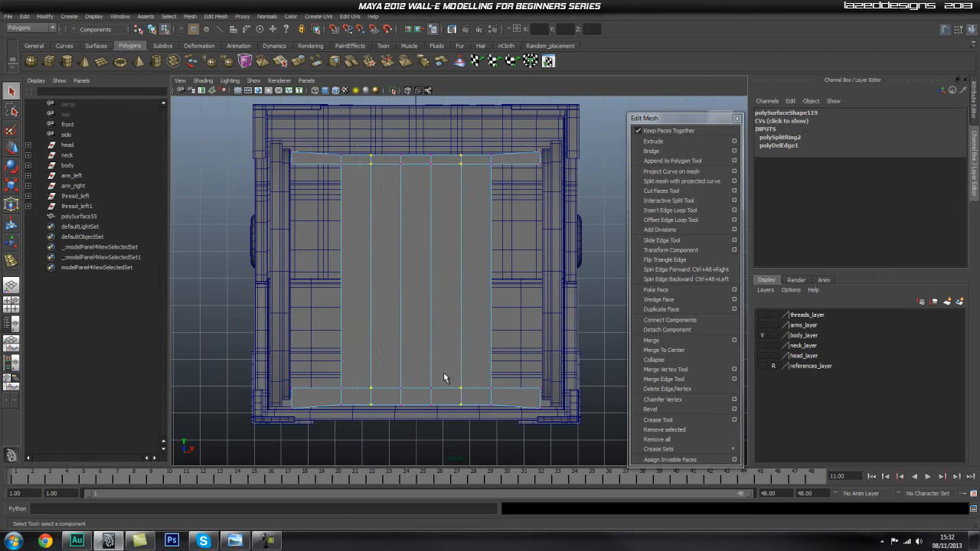
{"action": "key", "text": "r"}
{"action": "left_click_drag", "start_coordinate": [388, 283], "coordinate": [381, 286]}
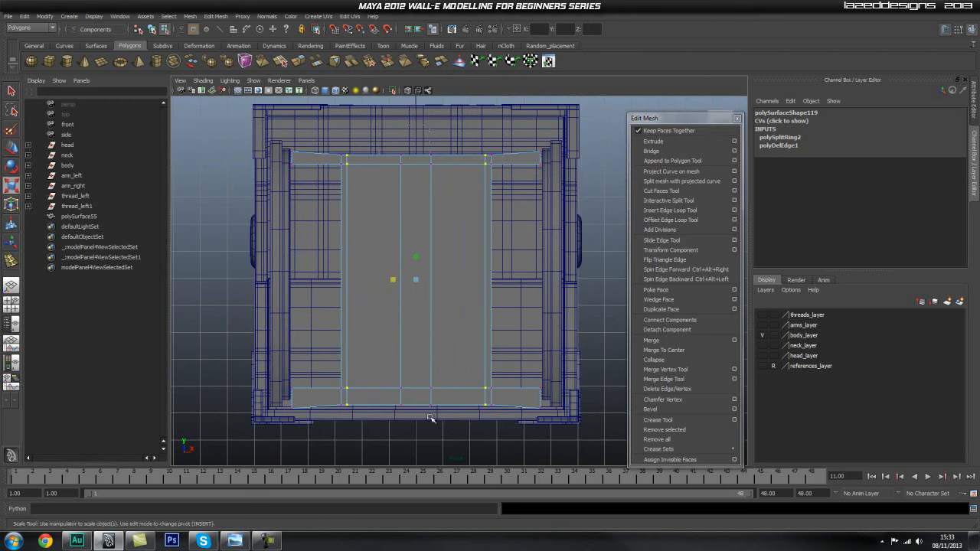
{"action": "left_click_drag", "start_coordinate": [393, 280], "coordinate": [373, 282]}
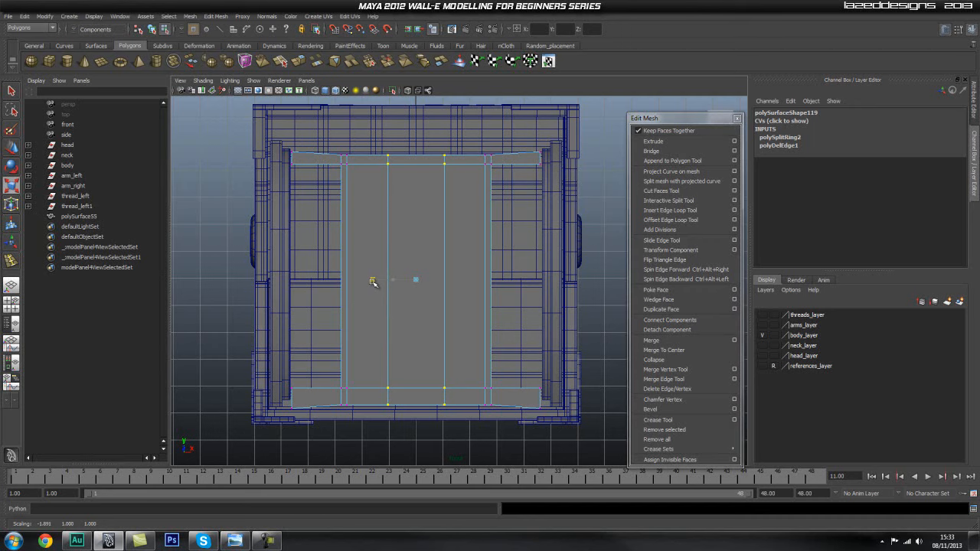
Reset the Insert Edge Loop Tool to its default settings.
{"action": "scroll", "coordinate": [386, 217], "scroll_direction": "up", "scroll_amount": 2}
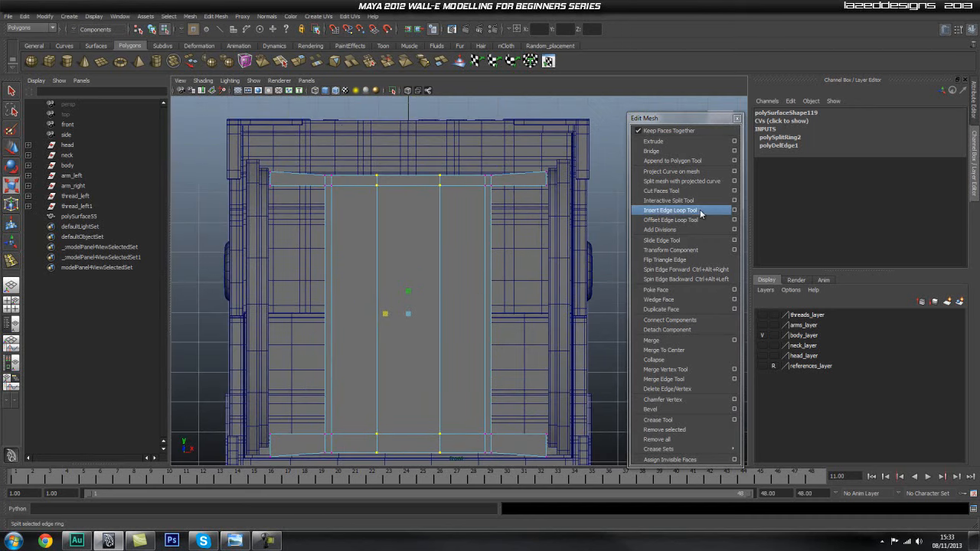
{"action": "left_click", "coordinate": [700, 211]}
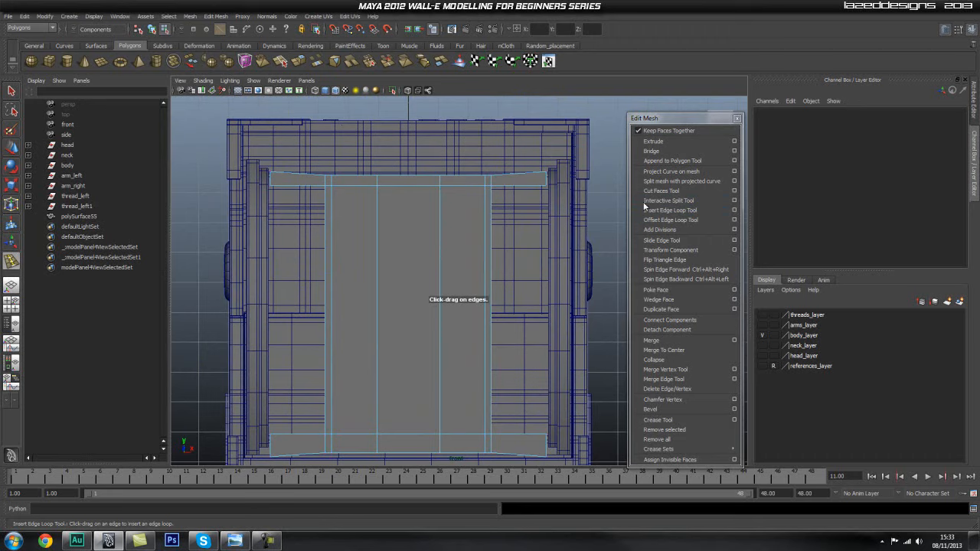
{"action": "left_click", "coordinate": [734, 214]}
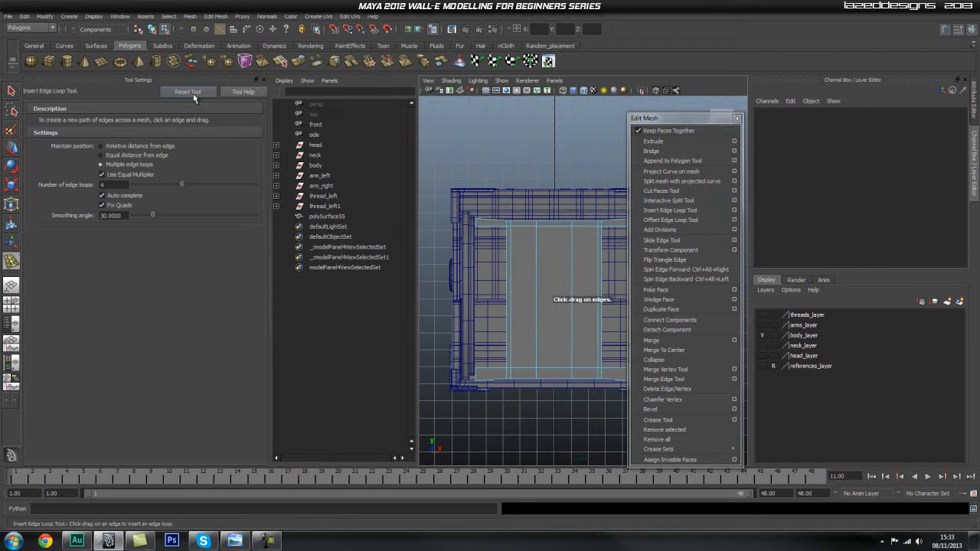
{"action": "left_click", "coordinate": [262, 80]}
Insert a vertical edge loop a short distance inside each of the two outer loops to form narrow side strips.
{"action": "right_click_drag", "start_coordinate": [321, 227], "coordinate": [493, 229], "text": "alt"}
{"action": "middle_click_drag", "start_coordinate": [494, 229], "coordinate": [484, 241], "text": "alt"}
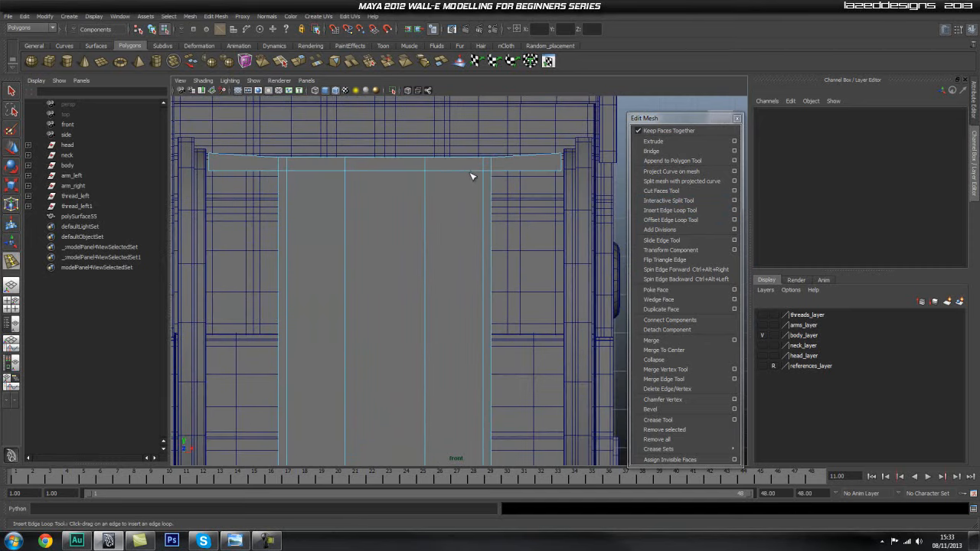
{"action": "left_click", "coordinate": [472, 159]}
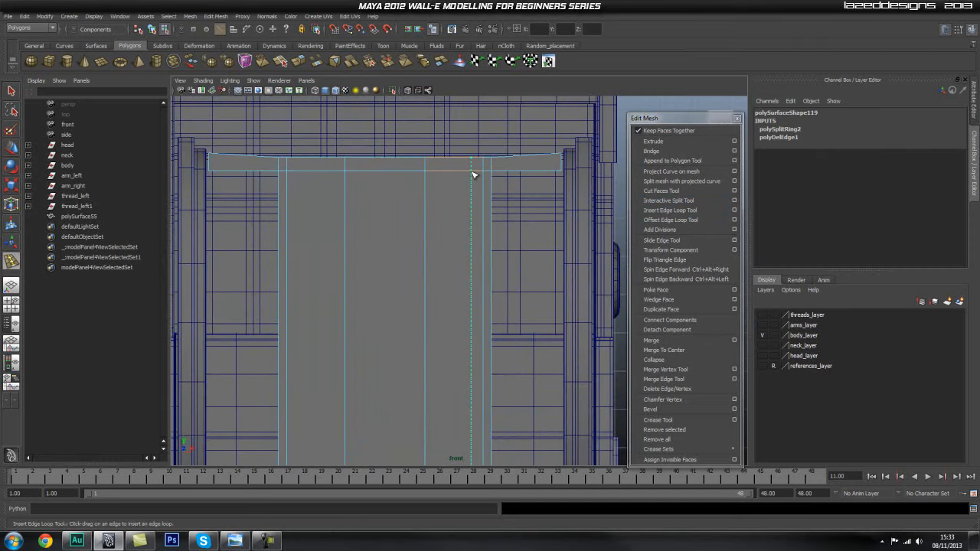
{"action": "left_click_drag", "start_coordinate": [471, 172], "coordinate": [471, 172]}
{"action": "middle_click_drag", "start_coordinate": [310, 196], "coordinate": [342, 191], "text": "alt"}
{"action": "left_click", "coordinate": [333, 164]}
{"action": "left_click_drag", "start_coordinate": [332, 164], "coordinate": [331, 165]}
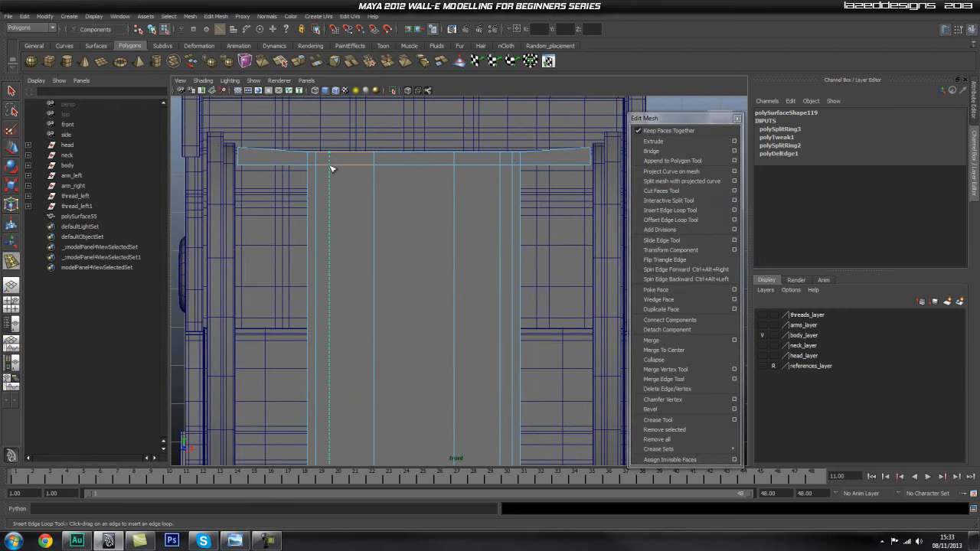
{"action": "left_click_drag", "start_coordinate": [331, 168], "coordinate": [331, 168]}
Insert a vertical edge loop close beside each of the two inner loops, on the side facing the panel's centre.
{"action": "middle_click_drag", "start_coordinate": [378, 212], "coordinate": [390, 199], "text": "alt"}
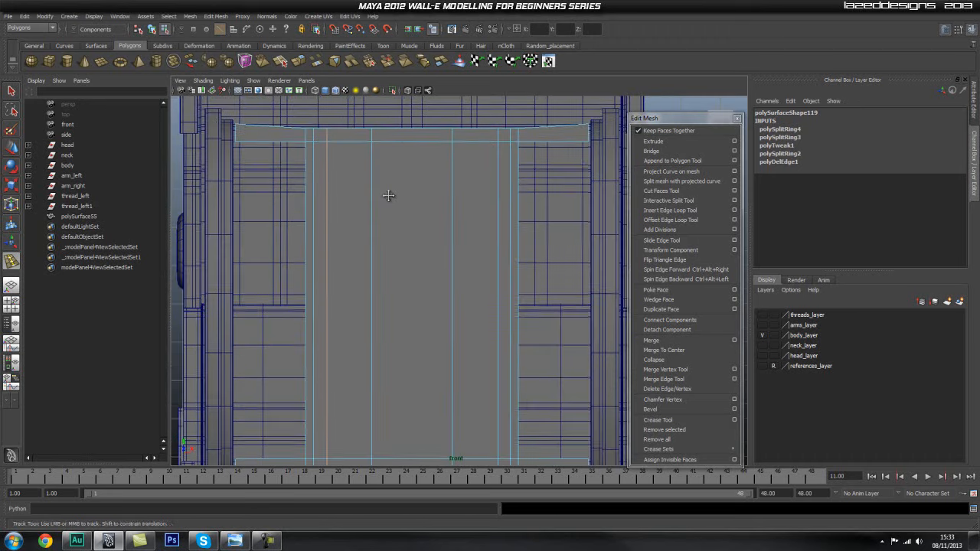
{"action": "left_click_drag", "start_coordinate": [384, 144], "coordinate": [383, 145]}
{"action": "left_click_drag", "start_coordinate": [445, 145], "coordinate": [446, 145]}
{"action": "scroll", "coordinate": [459, 230], "scroll_direction": "down", "scroll_amount": 1}
{"action": "middle_click_drag", "start_coordinate": [462, 240], "coordinate": [478, 268], "text": "alt"}
{"action": "middle_click_drag", "start_coordinate": [450, 202], "coordinate": [440, 183], "text": "alt"}
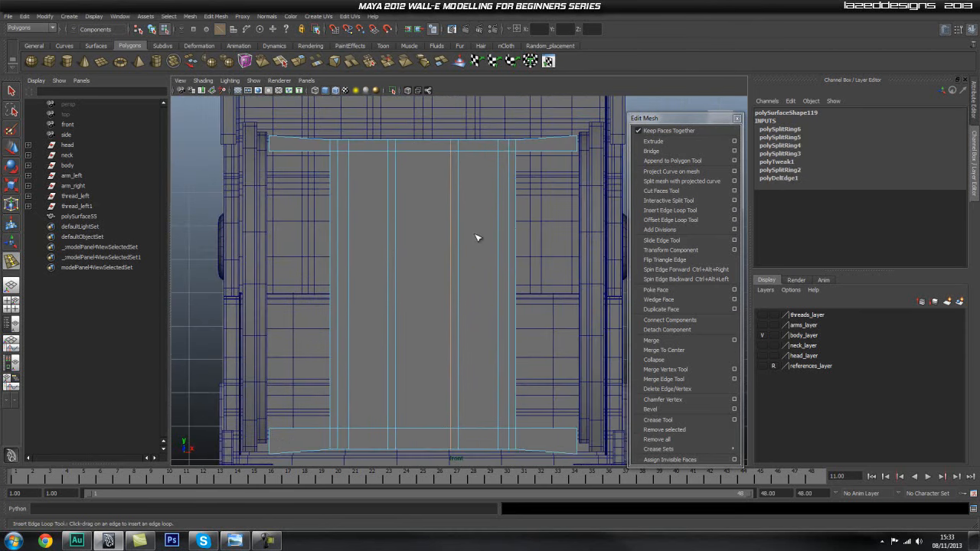
Select the four narrow vertical strip faces on the panel in the perspective view and extrude them.
{"action": "key", "text": "q"}
{"action": "key", "text": "space"}
{"action": "left_click_drag", "start_coordinate": [469, 246], "coordinate": [462, 229]}
{"action": "left_click_drag", "start_coordinate": [455, 288], "coordinate": [503, 279], "text": "alt"}
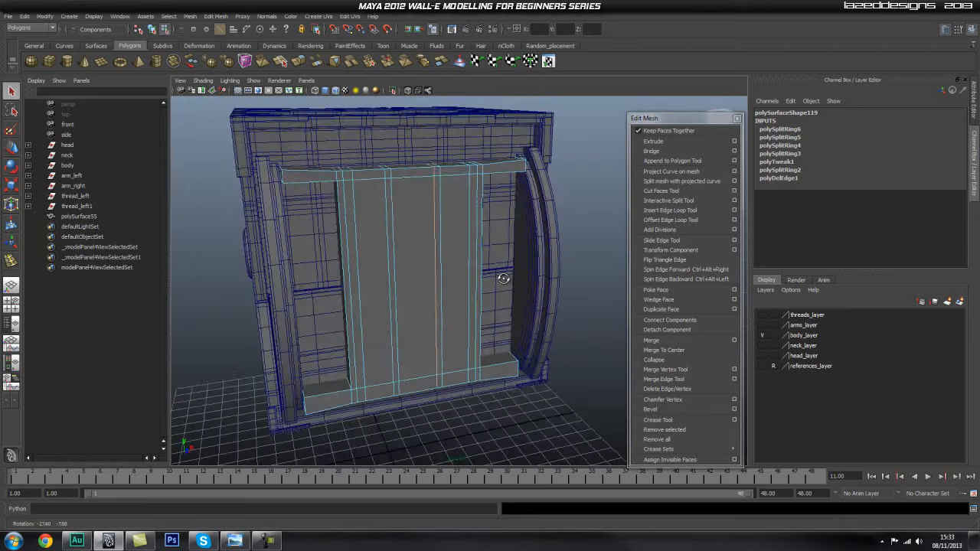
{"action": "scroll", "coordinate": [447, 293], "scroll_direction": "up", "scroll_amount": 4}
{"action": "right_click_drag", "start_coordinate": [387, 261], "coordinate": [331, 282]}
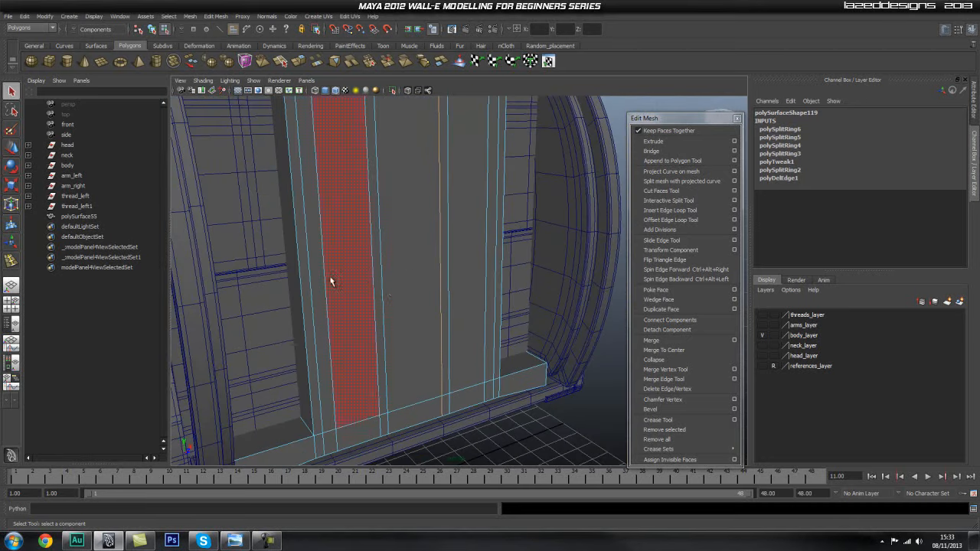
{"action": "left_click", "coordinate": [314, 263]}
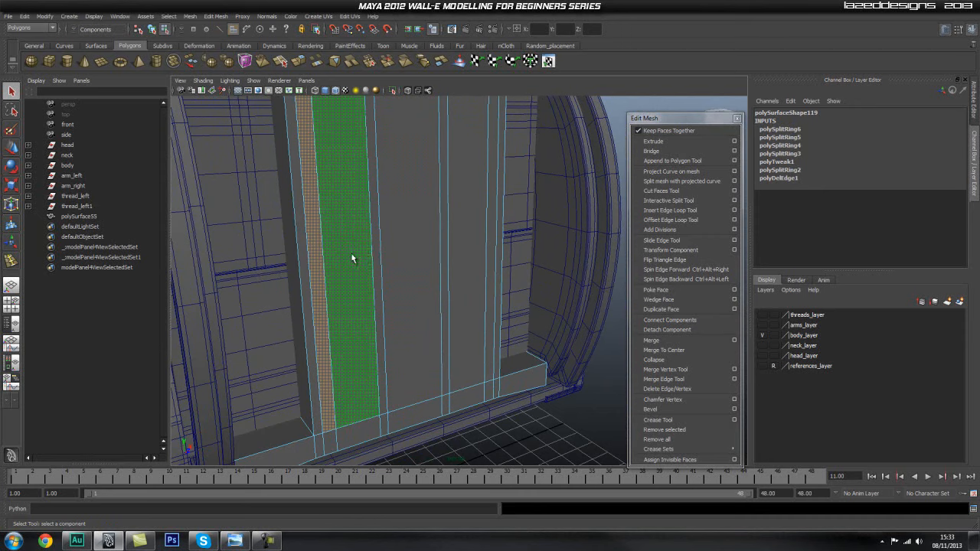
{"action": "left_click", "coordinate": [376, 253], "text": "shift"}
{"action": "left_click", "coordinate": [443, 236], "text": "shift"}
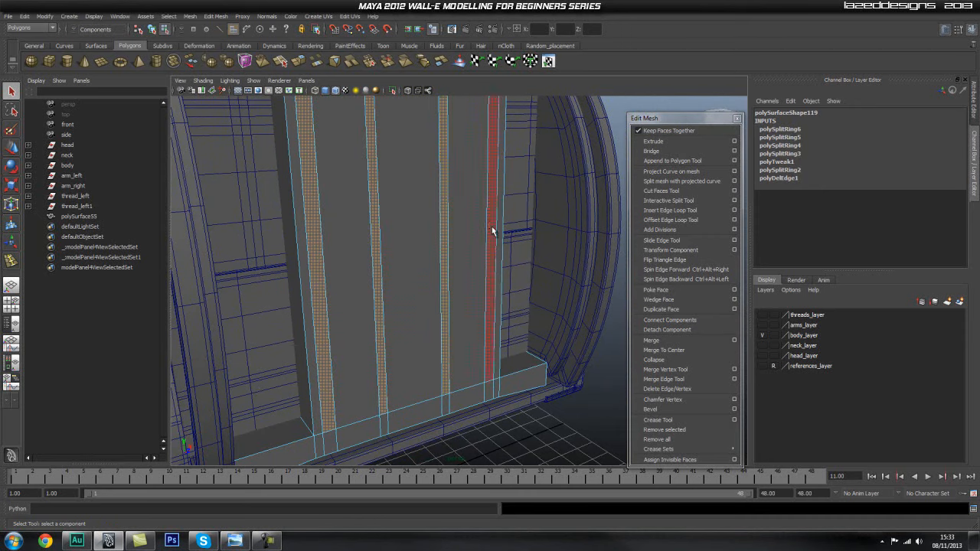
{"action": "left_click", "coordinate": [494, 229], "text": "shift"}
{"action": "scroll", "coordinate": [486, 203], "scroll_direction": "down", "scroll_amount": 4}
{"action": "mouse_move", "coordinate": [484, 204]}
{"action": "left_mouse_down", "text": "alt"}
{"action": "mouse_move", "coordinate": [453, 219]}
{"action": "mouse_move", "coordinate": [490, 217]}
{"action": "left_mouse_up", "text": "alt"}
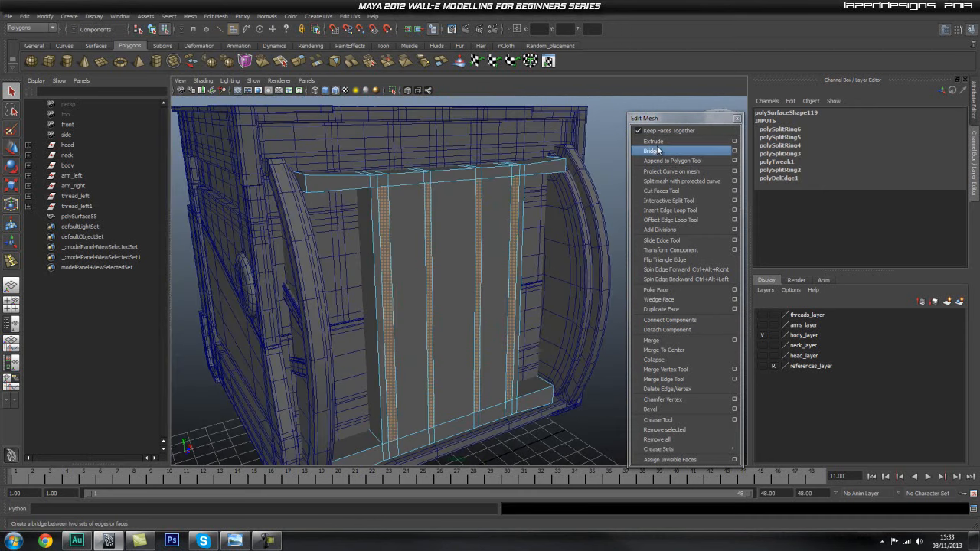
{"action": "left_click", "coordinate": [658, 149]}
{"action": "key", "text": "ctrl+z"}
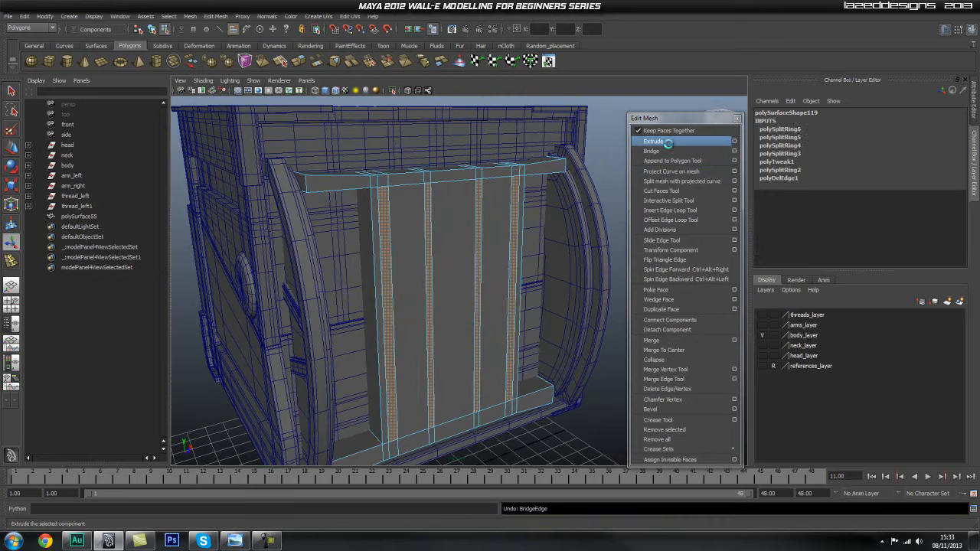
{"action": "left_click", "coordinate": [668, 143]}
Move the four extruded strips slightly outward from the panel to form raised ribs.
{"action": "scroll", "coordinate": [493, 271], "scroll_direction": "up", "scroll_amount": 3}
{"action": "left_click_drag", "start_coordinate": [493, 271], "coordinate": [532, 311], "text": "alt"}
{"action": "key", "text": "w"}
{"action": "scroll", "coordinate": [531, 311], "scroll_direction": "up", "scroll_amount": 4}
{"action": "scroll", "coordinate": [529, 309], "scroll_direction": "down", "scroll_amount": 3}
{"action": "left_click_drag", "start_coordinate": [451, 281], "coordinate": [455, 284]}
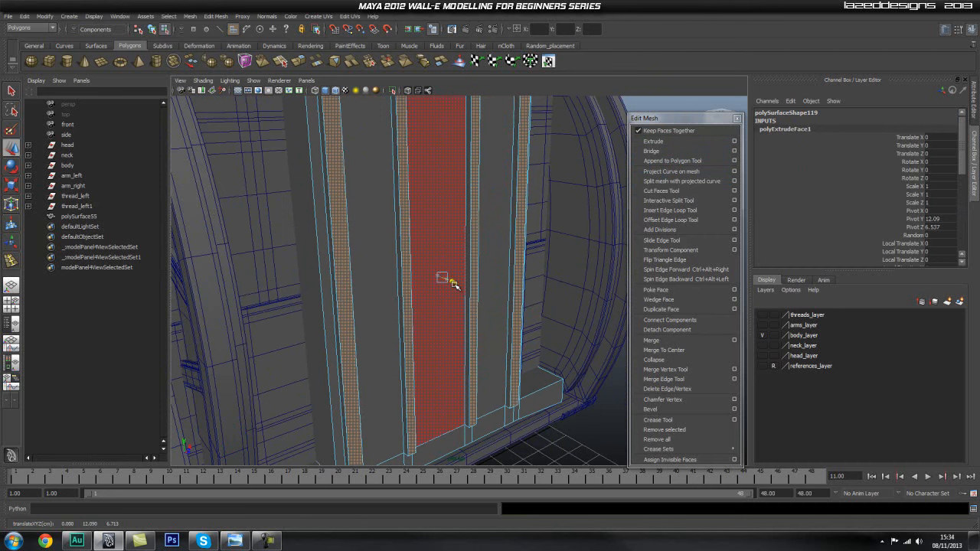
Return to object mode with the ribbed panel selected and isolate it in the perspective view.
{"action": "left_click_drag", "start_coordinate": [528, 284], "coordinate": [427, 274], "text": "alt"}
{"action": "left_click_drag", "start_coordinate": [367, 252], "coordinate": [376, 357]}
{"action": "left_click", "coordinate": [548, 369]}
{"action": "right_click_drag", "start_coordinate": [376, 357], "coordinate": [422, 324], "text": "alt"}
{"action": "left_click_drag", "start_coordinate": [422, 324], "coordinate": [425, 326], "text": "alt"}
{"action": "key", "text": "q"}
{"action": "key", "text": "F8"}
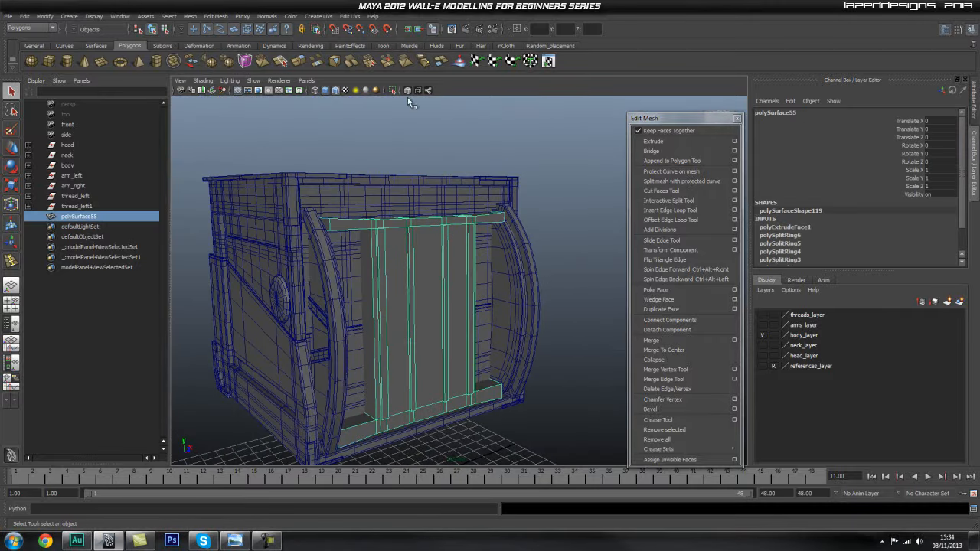
{"action": "left_click", "coordinate": [396, 91]}
{"action": "left_click_drag", "start_coordinate": [501, 269], "coordinate": [329, 322], "text": "alt"}
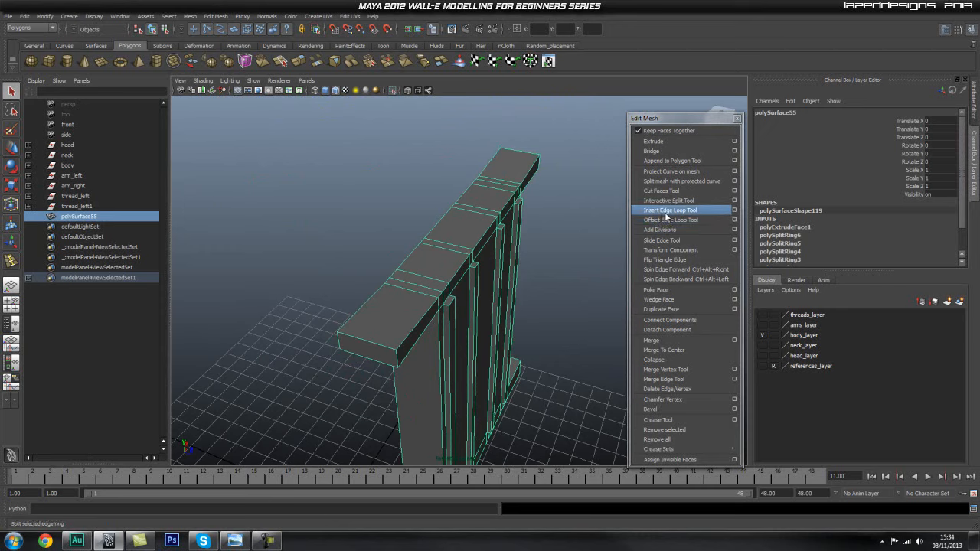
{"action": "left_click", "coordinate": [670, 210]}
{"action": "right_click_drag", "start_coordinate": [280, 335], "coordinate": [409, 311], "text": "alt"}
{"action": "left_click_drag", "start_coordinate": [409, 311], "coordinate": [424, 315]}
{"action": "right_click_drag", "start_coordinate": [339, 324], "coordinate": [432, 322], "text": "alt"}
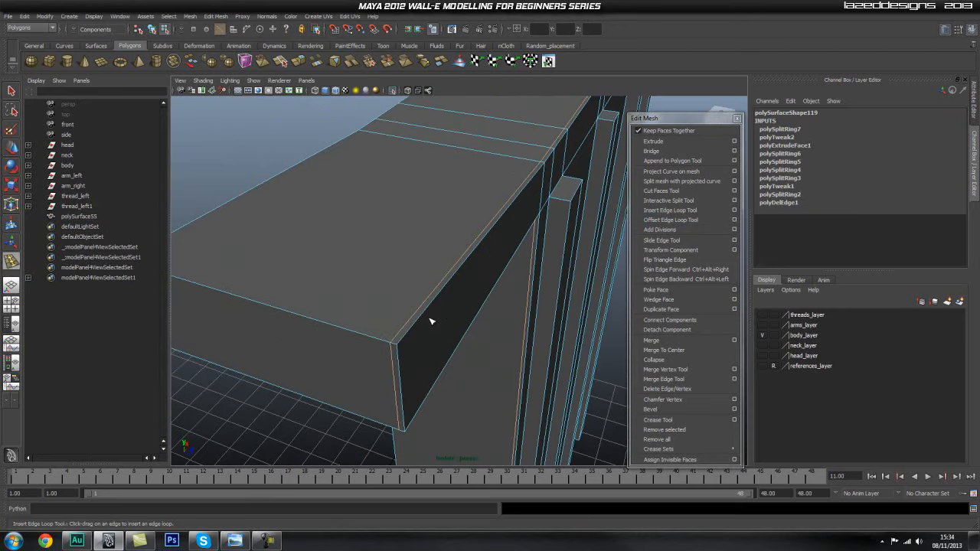
{"action": "key", "text": "w"}
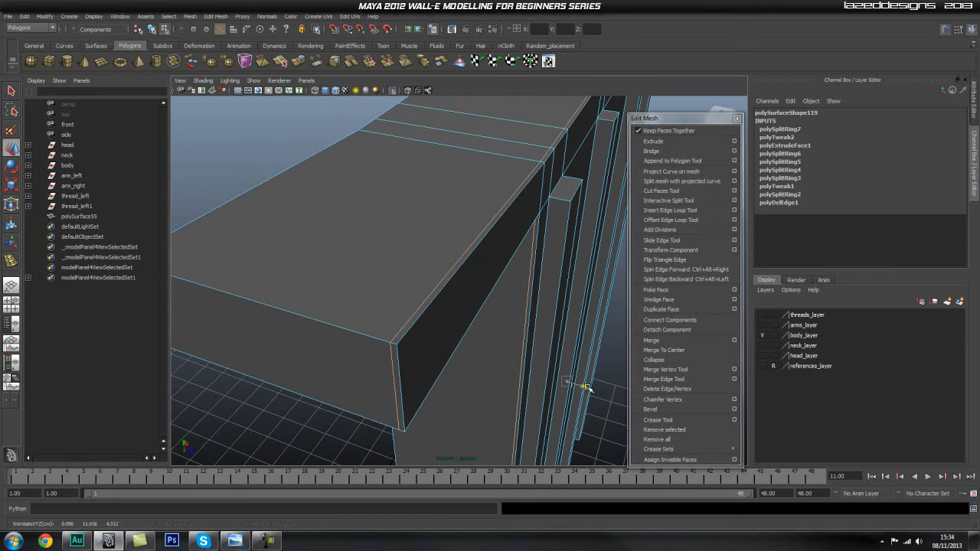
{"action": "left_click_drag", "start_coordinate": [590, 390], "coordinate": [590, 391]}
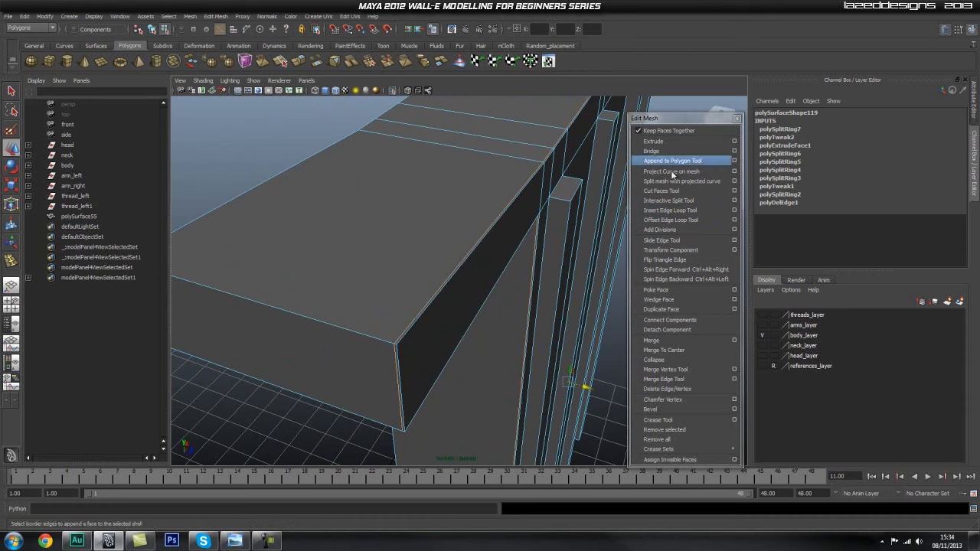
{"action": "key", "text": "ctrl+z"}
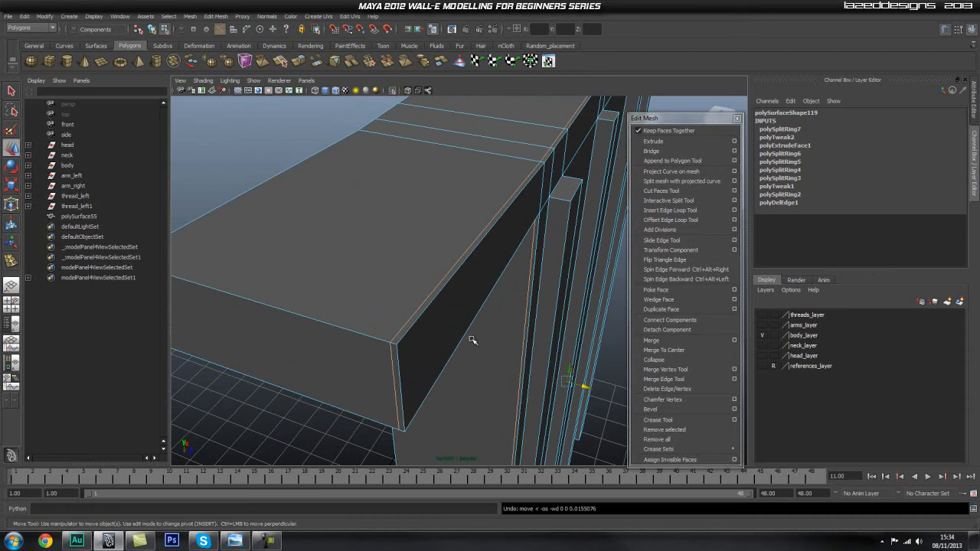
{"action": "right_click_drag", "start_coordinate": [393, 285], "coordinate": [353, 297], "text": "shift"}
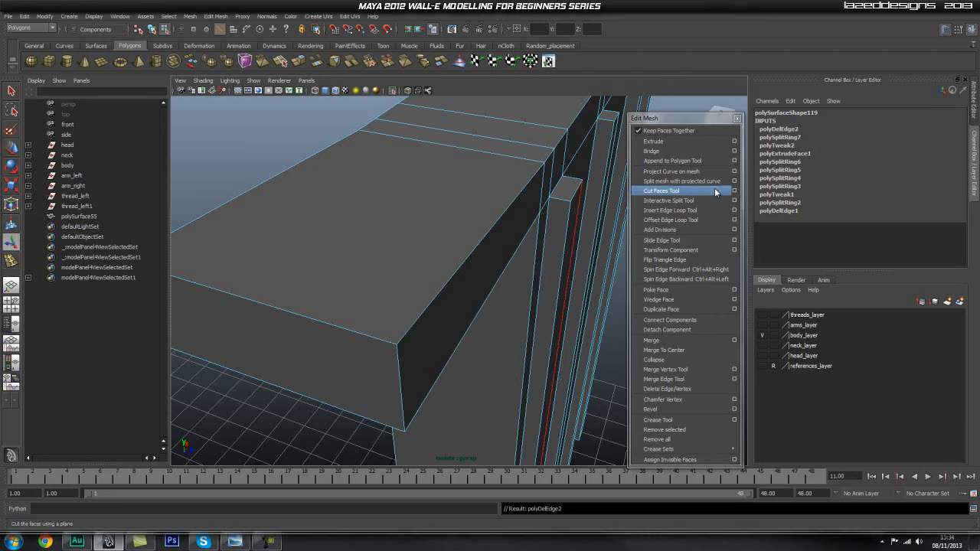
Insert supporting edge loops close to the edges around the outer end corner of the panel's upper crossbar.
{"action": "left_click", "coordinate": [682, 212]}
{"action": "mouse_move", "coordinate": [387, 340]}
{"action": "left_mouse_down"}
{"action": "mouse_move", "coordinate": [395, 354]}
{"action": "mouse_move", "coordinate": [399, 344]}
{"action": "left_mouse_up"}
{"action": "scroll", "coordinate": [356, 368], "scroll_direction": "up", "scroll_amount": 2}
{"action": "middle_click_drag", "start_coordinate": [358, 366], "coordinate": [389, 304], "text": "alt"}
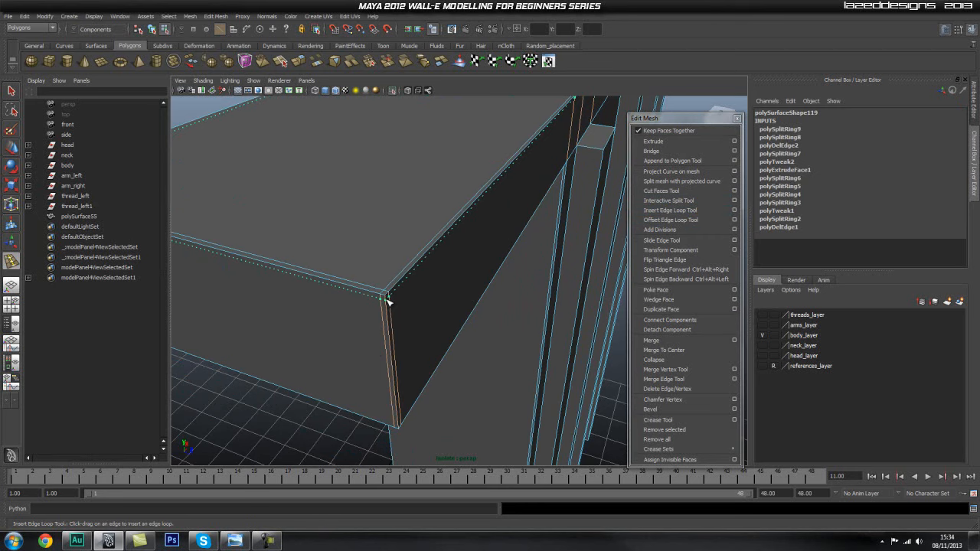
{"action": "left_click_drag", "start_coordinate": [388, 303], "coordinate": [386, 300]}
{"action": "left_click_drag", "start_coordinate": [393, 353], "coordinate": [404, 423]}
{"action": "left_click_drag", "start_coordinate": [405, 423], "coordinate": [382, 402], "text": "alt"}
{"action": "middle_click_drag", "start_coordinate": [363, 265], "coordinate": [373, 379], "text": "alt"}
{"action": "left_click_drag", "start_coordinate": [353, 332], "coordinate": [397, 347], "text": "alt"}
Insert supporting edge loops close to the long upper and lower edges of the panel's upper crossbar.
{"action": "left_click_drag", "start_coordinate": [462, 341], "coordinate": [579, 359]}
{"action": "scroll", "coordinate": [479, 366], "scroll_direction": "down", "scroll_amount": 4}
{"action": "middle_click_drag", "start_coordinate": [567, 356], "coordinate": [390, 361], "text": "alt"}
{"action": "left_click_drag", "start_coordinate": [390, 360], "coordinate": [365, 363], "text": "alt"}
{"action": "right_click_drag", "start_coordinate": [366, 363], "coordinate": [507, 338], "text": "alt"}
{"action": "left_click_drag", "start_coordinate": [508, 339], "coordinate": [539, 354], "text": "alt"}
{"action": "middle_click_drag", "start_coordinate": [539, 355], "coordinate": [398, 358], "text": "alt"}
{"action": "left_click_drag", "start_coordinate": [398, 359], "coordinate": [420, 344], "text": "alt"}
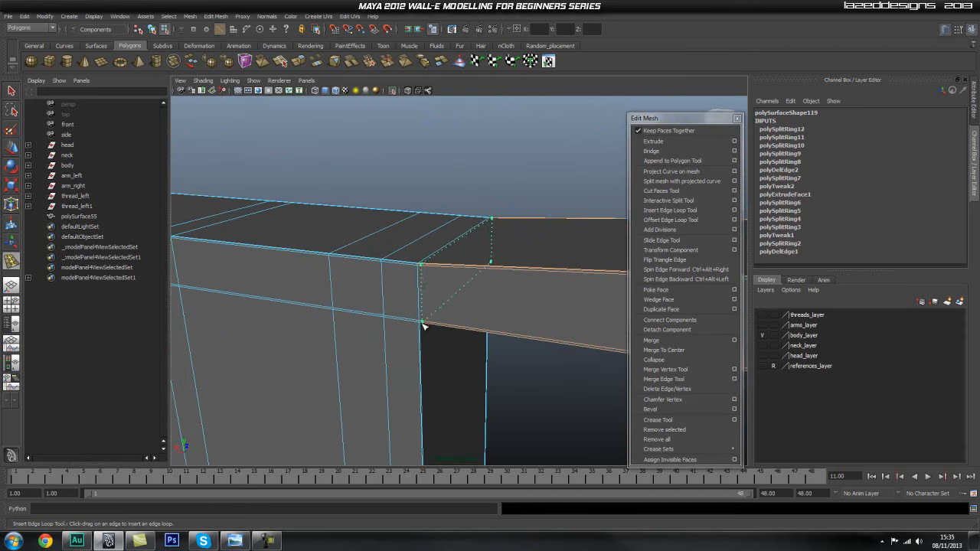
Insert supporting edge loops on both sides of the corner where one end of the upper crossbar meets the panel's side.
{"action": "left_click", "coordinate": [422, 326]}
{"action": "left_click_drag", "start_coordinate": [372, 335], "coordinate": [393, 361], "text": "alt"}
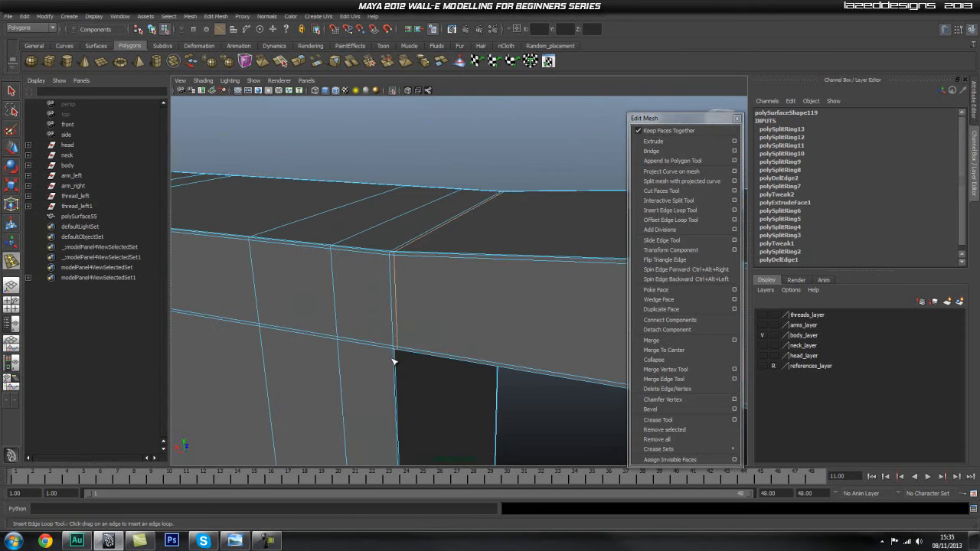
{"action": "left_click", "coordinate": [396, 354]}
{"action": "left_click_drag", "start_coordinate": [402, 350], "coordinate": [390, 299], "text": "alt"}
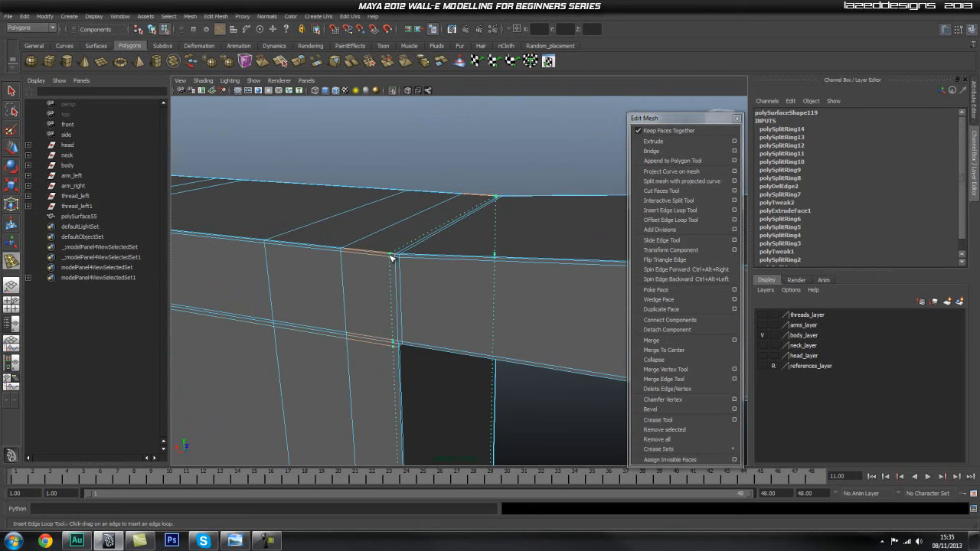
{"action": "left_click", "coordinate": [394, 262]}
{"action": "left_click_drag", "start_coordinate": [393, 264], "coordinate": [401, 311], "text": "alt"}
Insert matching supporting edge loops at the opposite corner between the upper crossbar and the panel's side.
{"action": "middle_click_drag", "start_coordinate": [400, 311], "coordinate": [694, 260], "text": "alt"}
{"action": "left_click_drag", "start_coordinate": [437, 286], "coordinate": [454, 253], "text": "alt"}
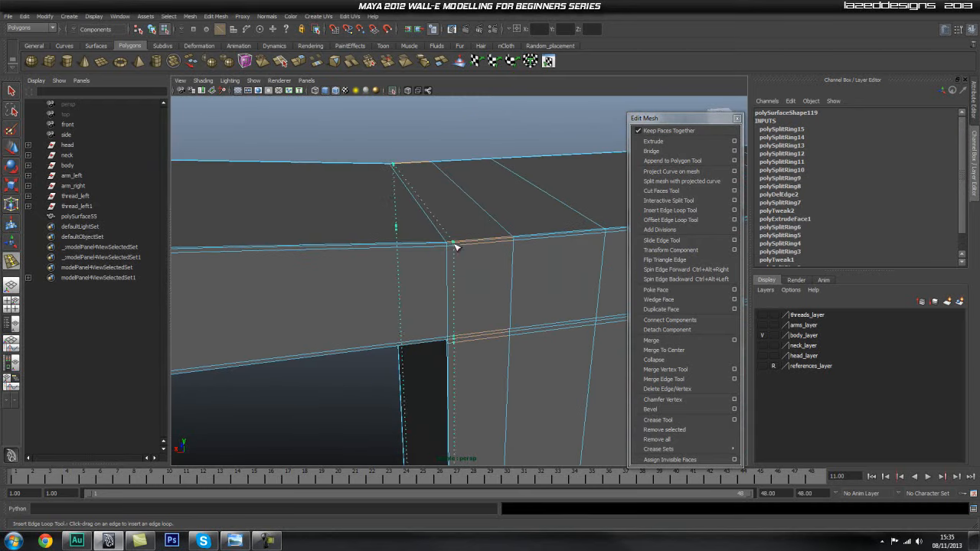
{"action": "left_click", "coordinate": [453, 248]}
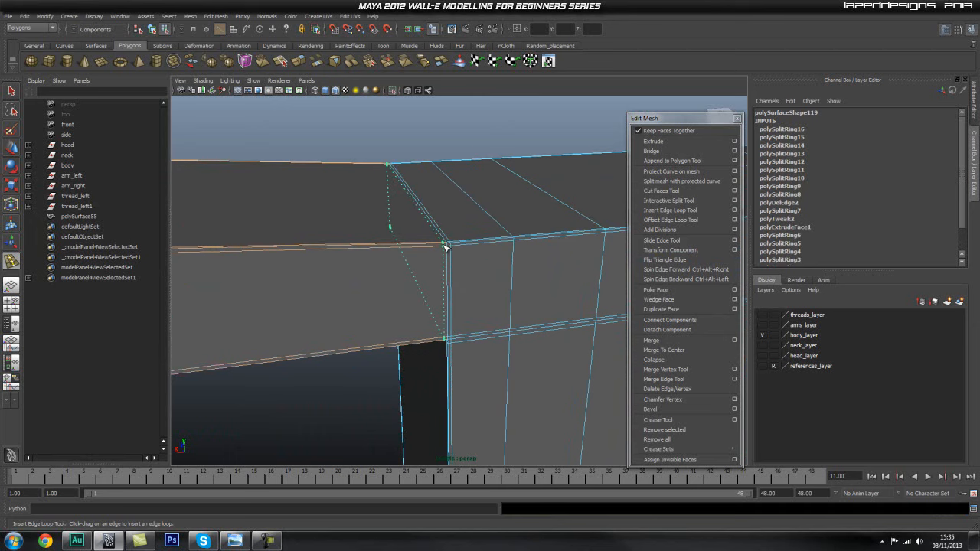
{"action": "left_click_drag", "start_coordinate": [437, 247], "coordinate": [407, 279], "text": "alt"}
{"action": "left_click", "coordinate": [405, 276]}
Insert a vertical supporting edge loop on the panel right beside the first rib.
{"action": "scroll", "coordinate": [481, 301], "scroll_direction": "down", "scroll_amount": 1}
{"action": "middle_click_drag", "start_coordinate": [481, 303], "coordinate": [306, 311], "text": "alt"}
{"action": "left_click_drag", "start_coordinate": [381, 311], "coordinate": [733, 319], "text": "alt"}
{"action": "left_click_drag", "start_coordinate": [462, 322], "coordinate": [588, 314], "text": "alt"}
{"action": "middle_click_drag", "start_coordinate": [454, 336], "coordinate": [754, 310], "text": "alt"}
{"action": "left_click_drag", "start_coordinate": [363, 324], "coordinate": [466, 311], "text": "alt"}
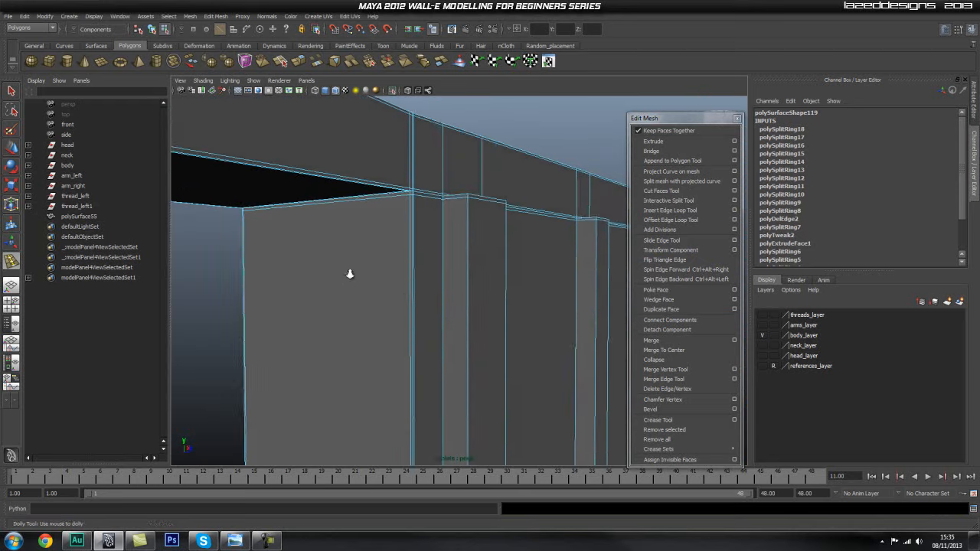
{"action": "right_click_drag", "start_coordinate": [350, 274], "coordinate": [462, 210], "text": "alt"}
{"action": "left_click_drag", "start_coordinate": [448, 210], "coordinate": [374, 282], "text": "alt"}
{"action": "middle_click_drag", "start_coordinate": [367, 290], "coordinate": [406, 278], "text": "alt"}
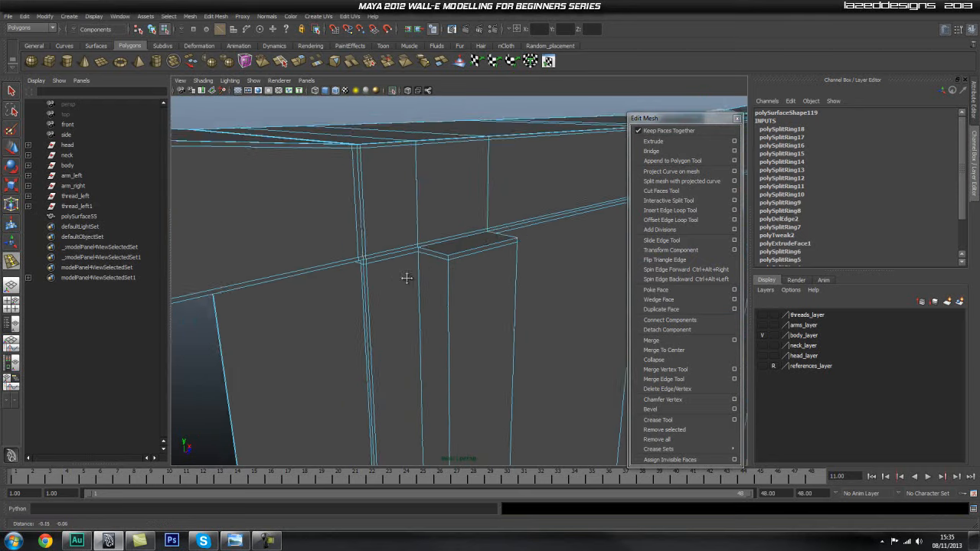
{"action": "right_click_drag", "start_coordinate": [407, 278], "coordinate": [449, 289], "text": "alt"}
{"action": "left_click_drag", "start_coordinate": [401, 243], "coordinate": [407, 260], "text": "alt"}
{"action": "middle_click_drag", "start_coordinate": [406, 261], "coordinate": [404, 298], "text": "alt"}
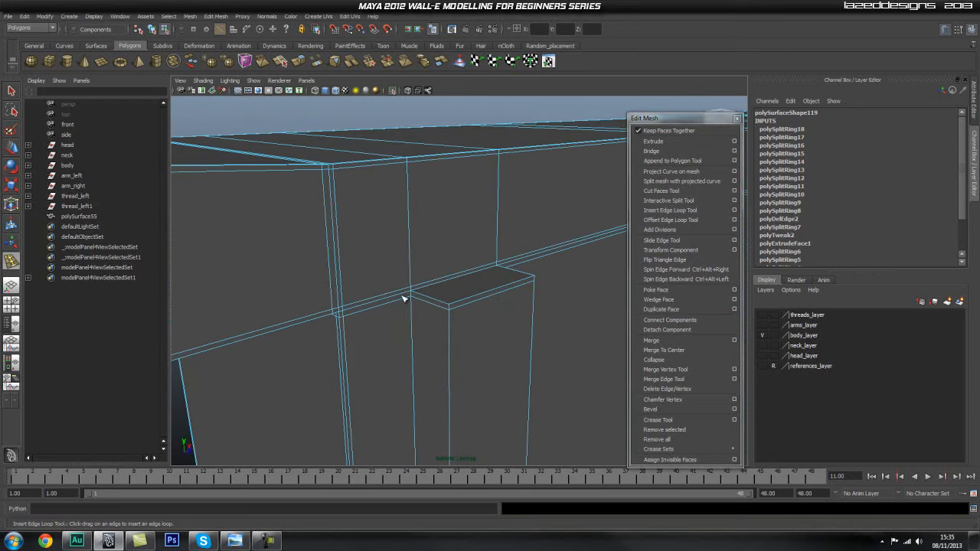
{"action": "left_click_drag", "start_coordinate": [407, 298], "coordinate": [440, 289]}
{"action": "middle_click_drag", "start_coordinate": [440, 289], "coordinate": [428, 292], "text": "alt"}
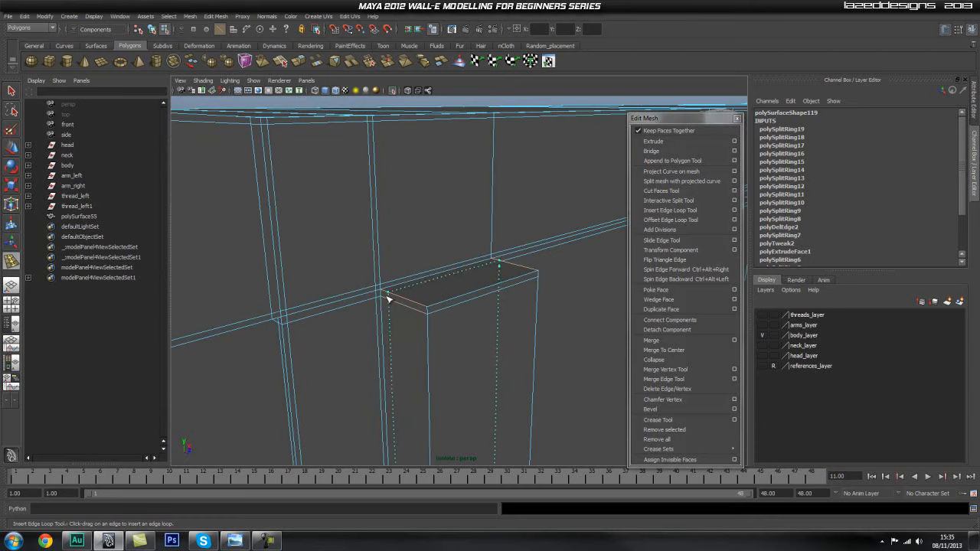
Insert supporting edge loops along the first rib's near side face and front face, close to its edges.
{"action": "left_click_drag", "start_coordinate": [385, 299], "coordinate": [391, 298]}
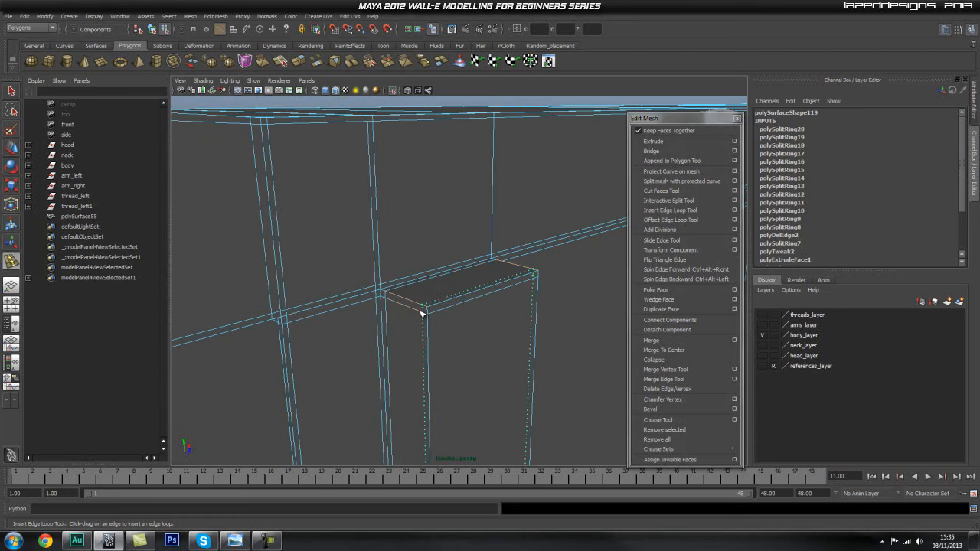
{"action": "left_click_drag", "start_coordinate": [493, 309], "coordinate": [491, 299], "text": "alt"}
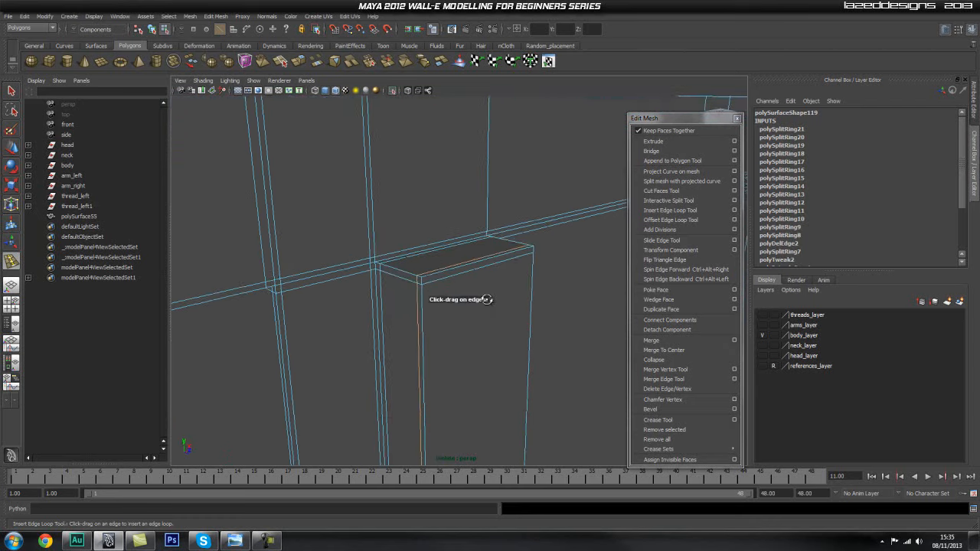
{"action": "middle_click_drag", "start_coordinate": [490, 299], "coordinate": [438, 322], "text": "alt"}
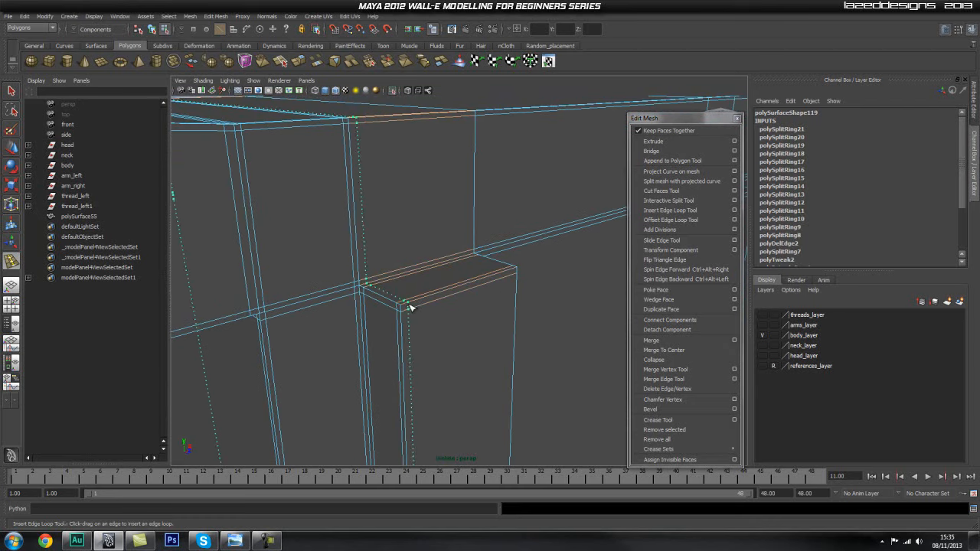
{"action": "left_click_drag", "start_coordinate": [407, 308], "coordinate": [404, 306]}
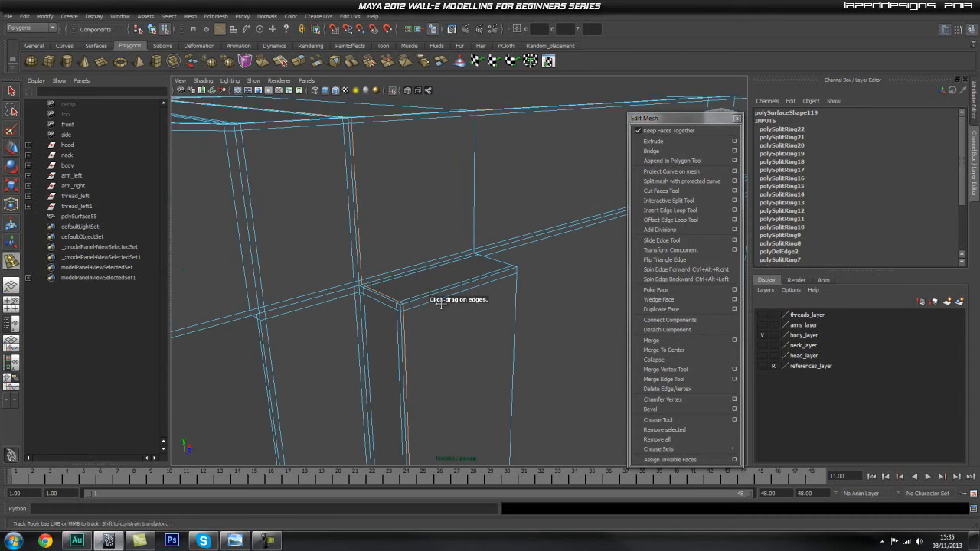
Insert supporting edge loops along the far side of the first rib and on the panel next to it.
{"action": "middle_click_drag", "start_coordinate": [478, 296], "coordinate": [433, 314], "text": "alt"}
{"action": "left_click_drag", "start_coordinate": [460, 293], "coordinate": [471, 292]}
{"action": "left_click_drag", "start_coordinate": [429, 321], "coordinate": [395, 339], "text": "alt"}
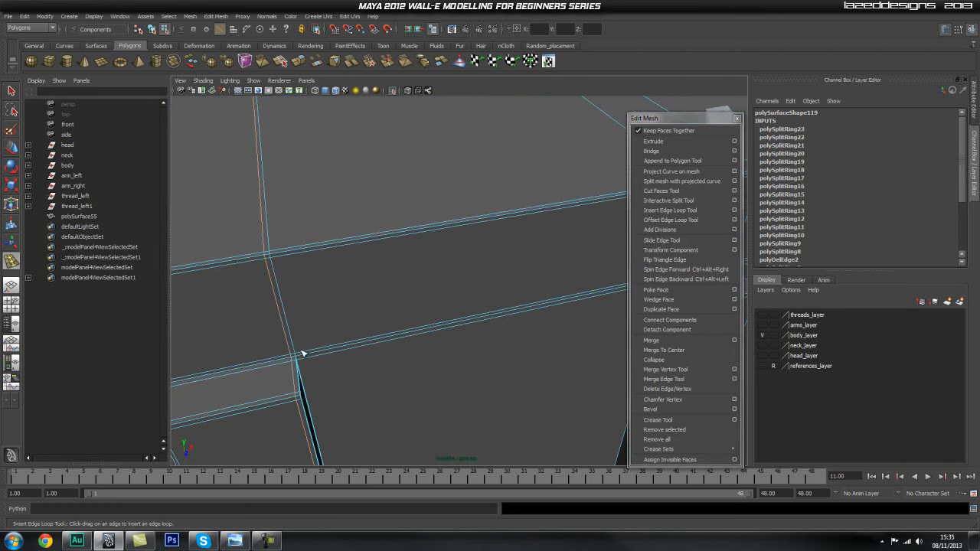
{"action": "left_click_drag", "start_coordinate": [304, 355], "coordinate": [298, 355]}
Insert supporting edge loops close to all vertical edges of the second rib.
{"action": "left_click_drag", "start_coordinate": [300, 352], "coordinate": [212, 363], "text": "alt"}
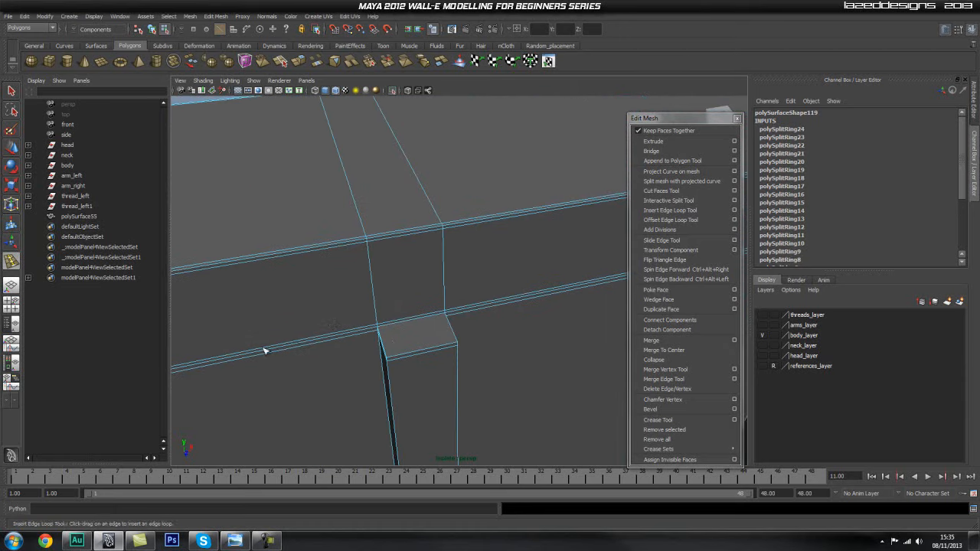
{"action": "left_click_drag", "start_coordinate": [336, 329], "coordinate": [383, 364], "text": "alt"}
{"action": "left_click_drag", "start_coordinate": [454, 350], "coordinate": [421, 333]}
{"action": "mouse_move", "coordinate": [420, 333]}
{"action": "left_mouse_down", "text": "alt"}
{"action": "mouse_move", "coordinate": [363, 341]}
{"action": "mouse_move", "coordinate": [521, 314]}
{"action": "mouse_move", "coordinate": [451, 324]}
{"action": "mouse_move", "coordinate": [435, 339]}
{"action": "left_mouse_up", "text": "alt"}
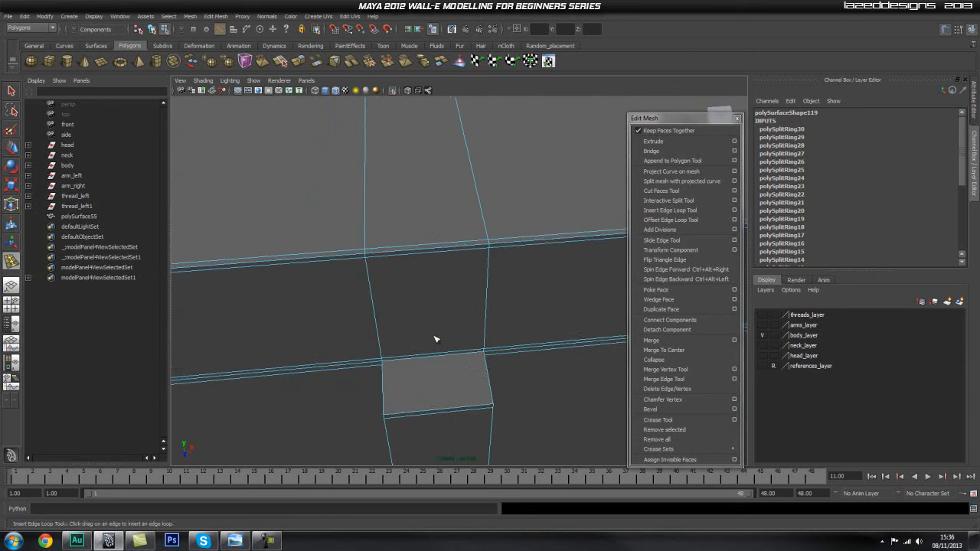
Insert supporting edge loops close to the vertical edges of the remaining two ribs.
{"action": "left_click", "coordinate": [379, 365]}
{"action": "left_click_drag", "start_coordinate": [395, 364], "coordinate": [388, 365]}
{"action": "left_click_drag", "start_coordinate": [481, 356], "coordinate": [491, 404]}
{"action": "middle_click_drag", "start_coordinate": [565, 363], "coordinate": [330, 365], "text": "alt"}
{"action": "middle_click_drag", "start_coordinate": [601, 337], "coordinate": [407, 326], "text": "alt"}
{"action": "left_click_drag", "start_coordinate": [372, 344], "coordinate": [508, 381]}
{"action": "left_click_drag", "start_coordinate": [509, 332], "coordinate": [505, 335]}
{"action": "right_click_drag", "start_coordinate": [506, 335], "coordinate": [289, 325], "text": "alt"}
Insert supporting edge loops on the lower crossbar near its junction with the panel and at its outer end.
{"action": "left_click_drag", "start_coordinate": [416, 159], "coordinate": [378, 356], "text": "alt"}
{"action": "left_click_drag", "start_coordinate": [536, 361], "coordinate": [484, 68], "text": "alt"}
{"action": "scroll", "coordinate": [524, 276], "scroll_direction": "up", "scroll_amount": 4}
{"action": "middle_click_drag", "start_coordinate": [482, 330], "coordinate": [468, 232], "text": "alt"}
{"action": "scroll", "coordinate": [450, 258], "scroll_direction": "up", "scroll_amount": 3}
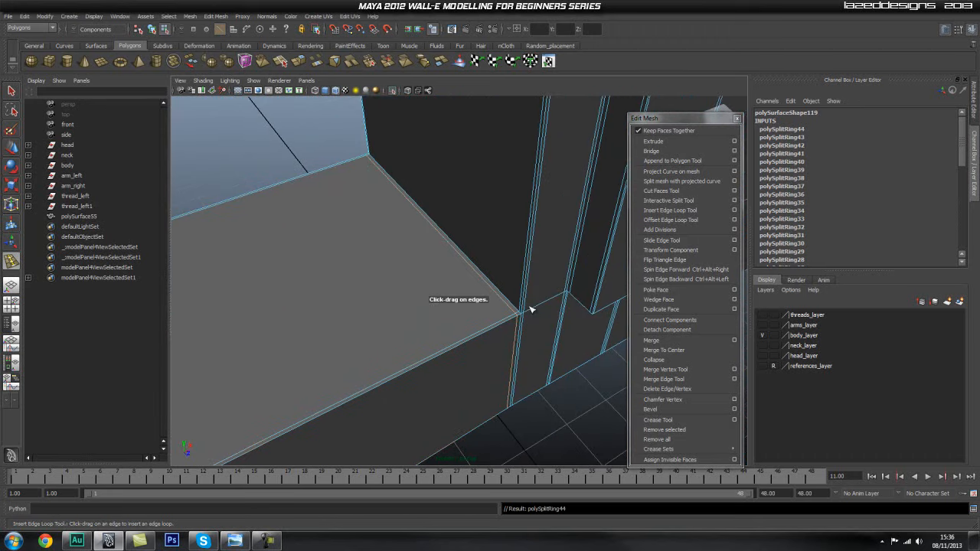
{"action": "middle_click_drag", "start_coordinate": [524, 318], "coordinate": [659, 256], "text": "alt"}
{"action": "left_click", "coordinate": [339, 406]}
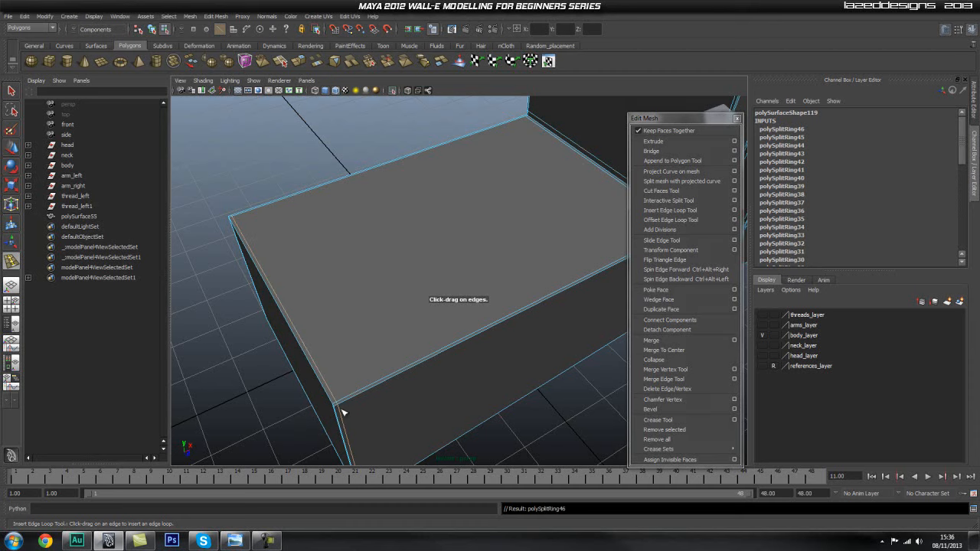
Insert a horizontal supporting edge loop across the panel and ribs just above the lower crossbar.
{"action": "left_click_drag", "start_coordinate": [341, 409], "coordinate": [355, 369], "text": "alt"}
{"action": "left_click_drag", "start_coordinate": [447, 267], "coordinate": [361, 303], "text": "alt"}
{"action": "middle_click_drag", "start_coordinate": [382, 212], "coordinate": [374, 289], "text": "alt"}
{"action": "right_click_drag", "start_coordinate": [374, 289], "coordinate": [507, 317], "text": "alt"}
{"action": "middle_click_drag", "start_coordinate": [369, 288], "coordinate": [438, 312], "text": "alt"}
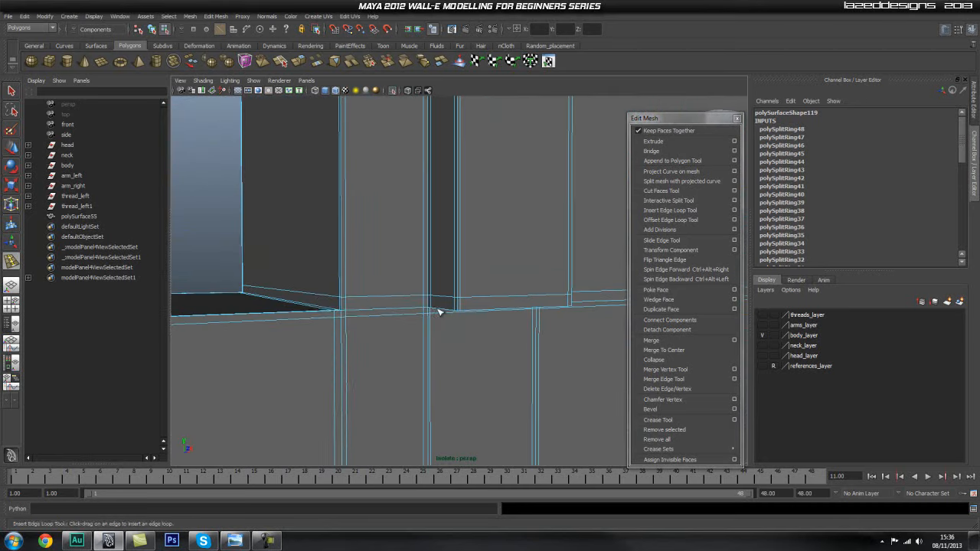
Delete the horizontal edge loop above the lower crossbar and insert a replacement closer to the crossbar.
{"action": "key", "text": "q"}
{"action": "right_click_drag", "start_coordinate": [369, 304], "coordinate": [362, 304]}
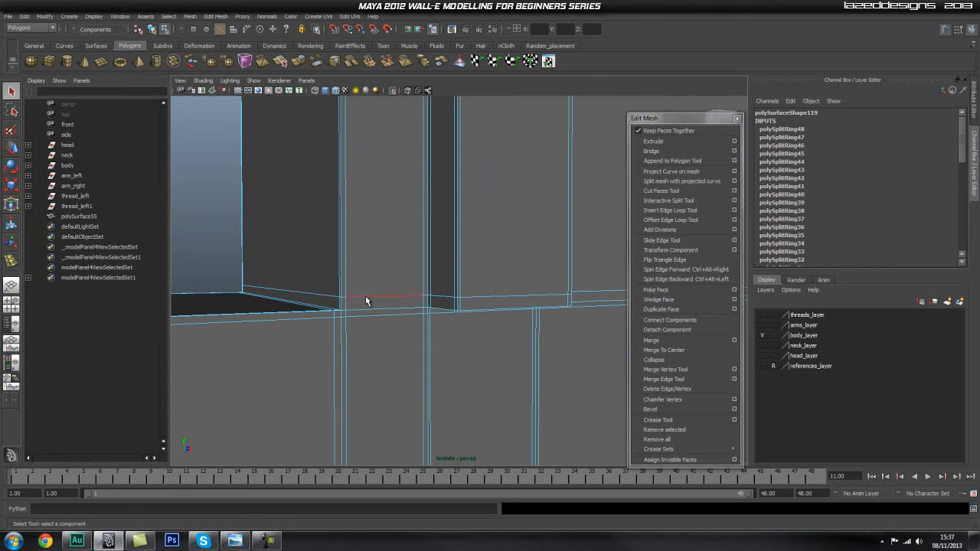
{"action": "right_click_drag", "start_coordinate": [399, 255], "coordinate": [348, 264], "text": "shift"}
{"action": "left_click", "coordinate": [693, 201]}
{"action": "left_click", "coordinate": [690, 210]}
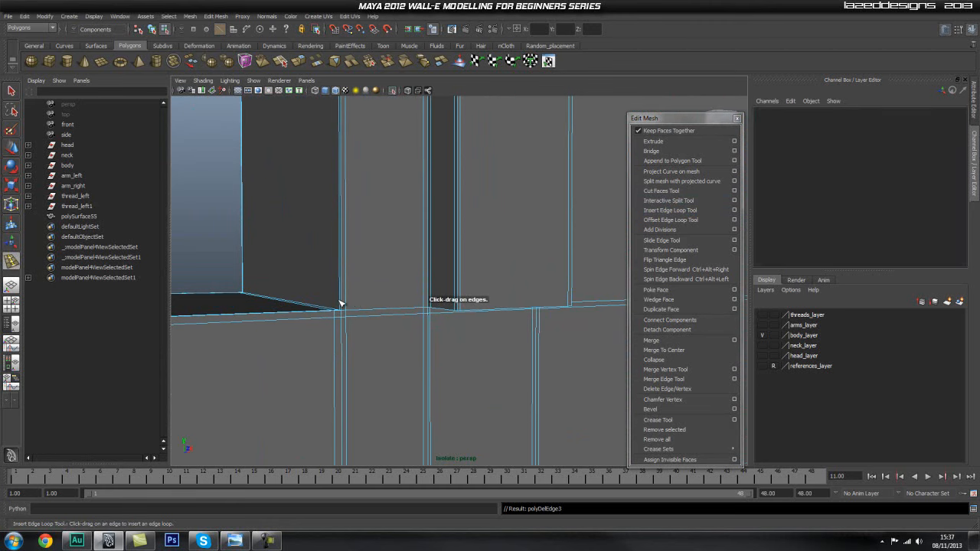
{"action": "left_click", "coordinate": [341, 305]}
Examine the lower crossbar and rib bases from several angles for edges that still lack supporting loops.
{"action": "left_click_drag", "start_coordinate": [345, 309], "coordinate": [453, 284], "text": "alt"}
{"action": "middle_click_drag", "start_coordinate": [491, 294], "coordinate": [257, 309], "text": "alt"}
{"action": "middle_click_drag", "start_coordinate": [606, 283], "coordinate": [390, 277], "text": "alt"}
{"action": "right_click_drag", "start_coordinate": [389, 276], "coordinate": [485, 294], "text": "alt"}
{"action": "left_click_drag", "start_coordinate": [486, 293], "coordinate": [467, 280], "text": "alt"}
{"action": "middle_click_drag", "start_coordinate": [609, 264], "coordinate": [458, 272], "text": "alt"}
{"action": "middle_click_drag", "start_coordinate": [597, 282], "coordinate": [332, 273], "text": "alt"}
{"action": "right_click_drag", "start_coordinate": [464, 322], "coordinate": [491, 337], "text": "alt"}
{"action": "left_click_drag", "start_coordinate": [490, 337], "coordinate": [435, 214], "text": "alt"}
{"action": "middle_click_drag", "start_coordinate": [406, 177], "coordinate": [548, 360], "text": "alt"}
{"action": "left_click_drag", "start_coordinate": [548, 360], "coordinate": [488, 340], "text": "alt"}
{"action": "right_click_drag", "start_coordinate": [488, 339], "coordinate": [506, 335], "text": "alt"}
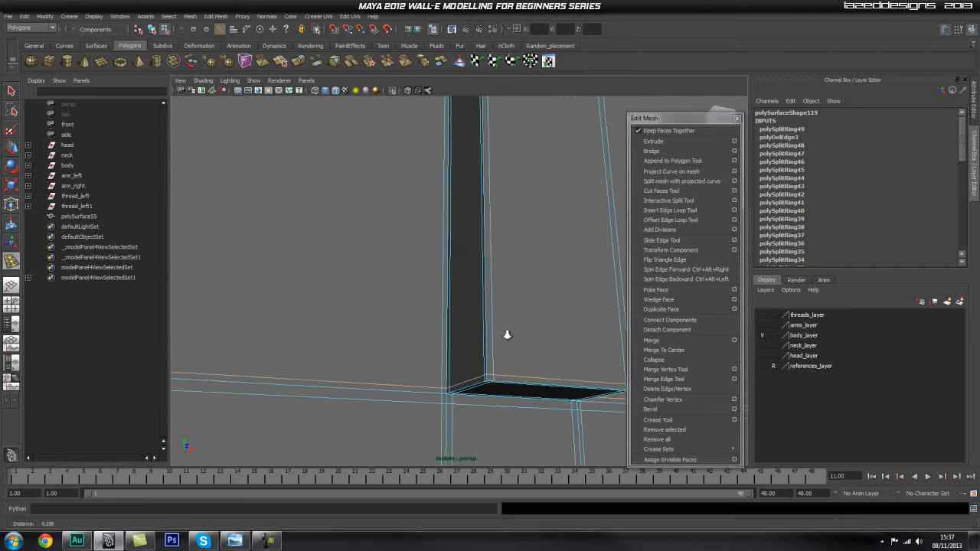
{"action": "left_click_drag", "start_coordinate": [506, 335], "coordinate": [497, 324], "text": "alt"}
{"action": "middle_click_drag", "start_coordinate": [497, 324], "coordinate": [495, 321], "text": "alt"}
{"action": "left_click_drag", "start_coordinate": [494, 321], "coordinate": [494, 296], "text": "alt"}
{"action": "middle_click_drag", "start_coordinate": [494, 297], "coordinate": [484, 323], "text": "alt"}
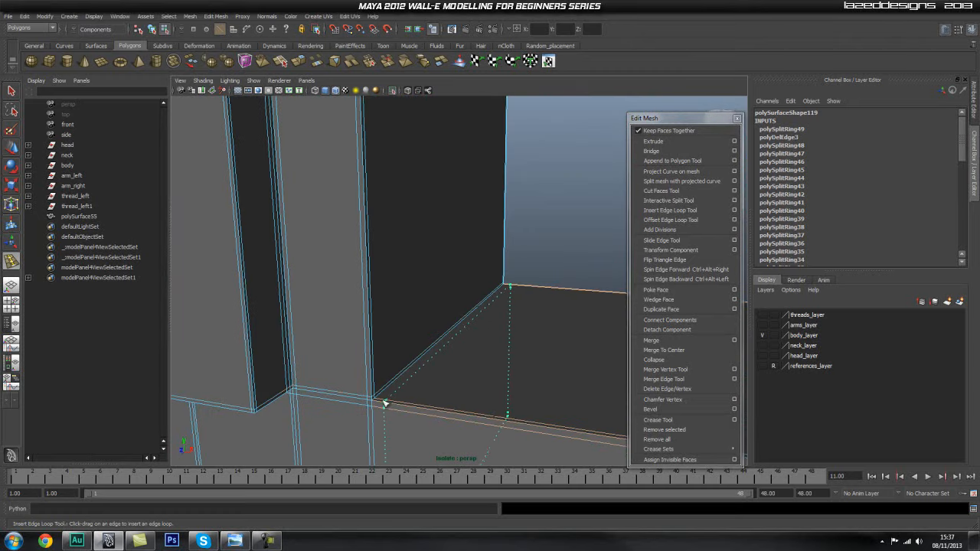
Insert supporting edge loops at the lower crossbar's other panel junction and at its other outer end.
{"action": "left_click_drag", "start_coordinate": [379, 403], "coordinate": [378, 403]}
{"action": "middle_click_drag", "start_coordinate": [477, 380], "coordinate": [396, 377], "text": "alt"}
{"action": "mouse_move", "coordinate": [521, 362]}
{"action": "right_mouse_down", "text": "alt"}
{"action": "mouse_move", "coordinate": [475, 357]}
{"action": "mouse_move", "coordinate": [528, 356]}
{"action": "right_mouse_up", "text": "alt"}
{"action": "middle_click_drag", "start_coordinate": [528, 356], "coordinate": [438, 313], "text": "alt"}
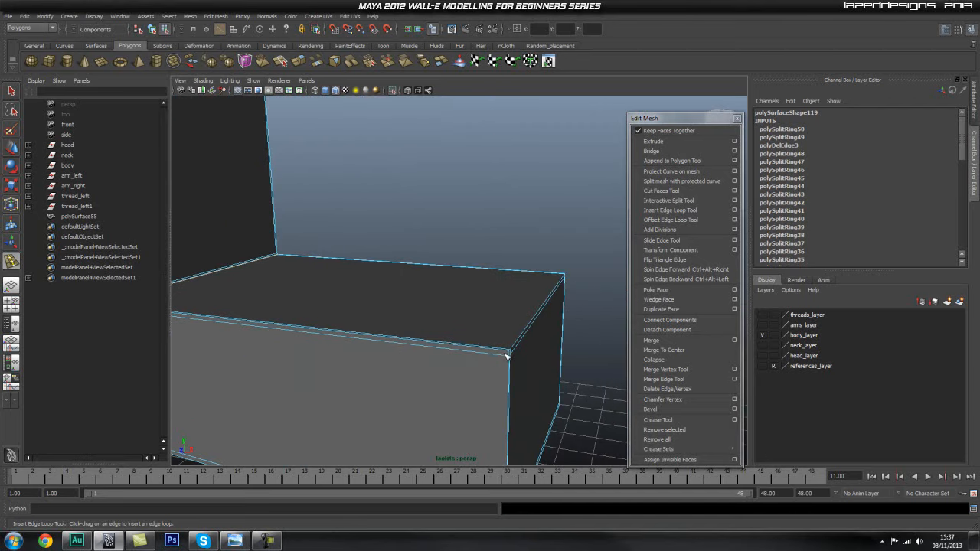
{"action": "left_click_drag", "start_coordinate": [507, 351], "coordinate": [506, 351]}
{"action": "left_click_drag", "start_coordinate": [503, 329], "coordinate": [486, 257], "text": "alt"}
{"action": "middle_click_drag", "start_coordinate": [486, 256], "coordinate": [484, 217], "text": "alt"}
Return to object mode, select the whole panel and show it in smooth preview.
{"action": "right_click_drag", "start_coordinate": [370, 265], "coordinate": [291, 256], "text": "alt"}
{"action": "left_click_drag", "start_coordinate": [291, 256], "coordinate": [376, 258], "text": "alt"}
{"action": "right_click_drag", "start_coordinate": [376, 258], "coordinate": [342, 256], "text": "alt"}
{"action": "middle_click_drag", "start_coordinate": [341, 255], "coordinate": [409, 302], "text": "alt"}
{"action": "left_click_drag", "start_coordinate": [409, 302], "coordinate": [407, 318], "text": "alt"}
{"action": "key", "text": "q"}
{"action": "right_click_drag", "start_coordinate": [381, 259], "coordinate": [440, 242]}
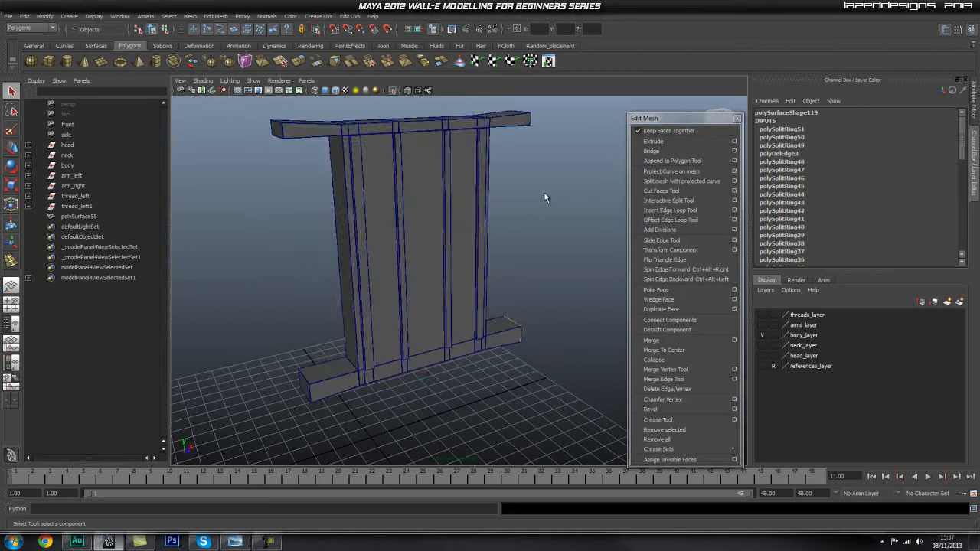
{"action": "left_click", "coordinate": [416, 225]}
{"action": "left_click_drag", "start_coordinate": [416, 225], "coordinate": [533, 201], "text": "alt"}
{"action": "middle_click_drag", "start_coordinate": [533, 201], "coordinate": [553, 235], "text": "alt"}
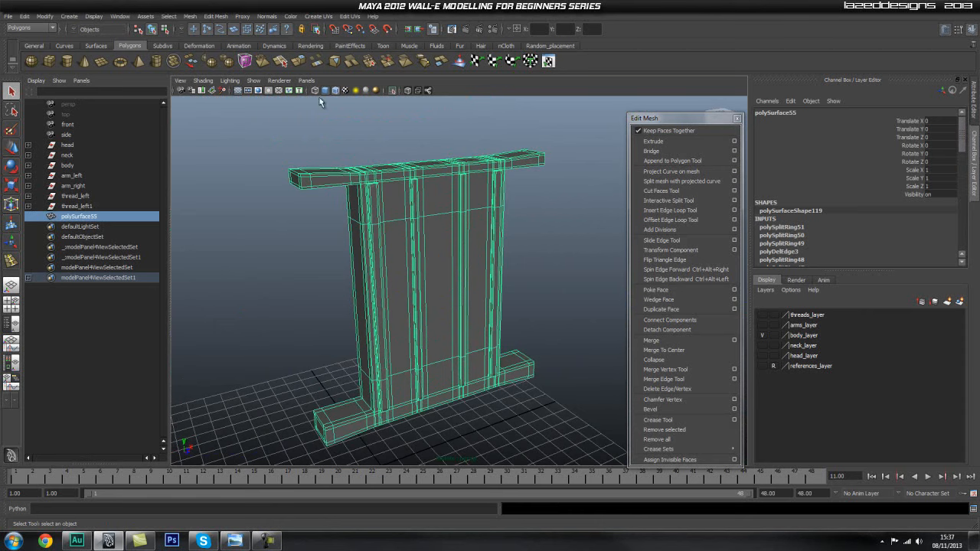
Examine the smoothed crossbar corners and rib tops, and return the panel to its unsmoothed display.
{"action": "left_click", "coordinate": [555, 175]}
{"action": "left_click_drag", "start_coordinate": [555, 176], "coordinate": [385, 271], "text": "alt"}
{"action": "right_click_drag", "start_coordinate": [386, 271], "coordinate": [372, 274], "text": "alt"}
{"action": "mouse_move", "coordinate": [372, 273]}
{"action": "left_mouse_down", "text": "alt"}
{"action": "mouse_move", "coordinate": [343, 232]}
{"action": "mouse_move", "coordinate": [379, 256]}
{"action": "left_mouse_up", "text": "alt"}
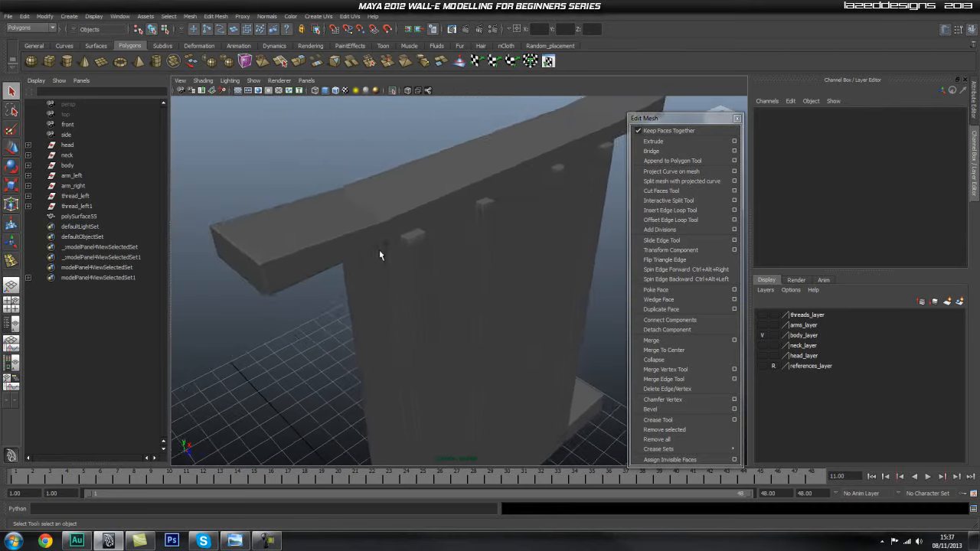
{"action": "right_click_drag", "start_coordinate": [378, 256], "coordinate": [484, 258], "text": "alt"}
{"action": "middle_click_drag", "start_coordinate": [483, 258], "coordinate": [402, 265], "text": "alt"}
{"action": "left_click", "coordinate": [400, 276]}
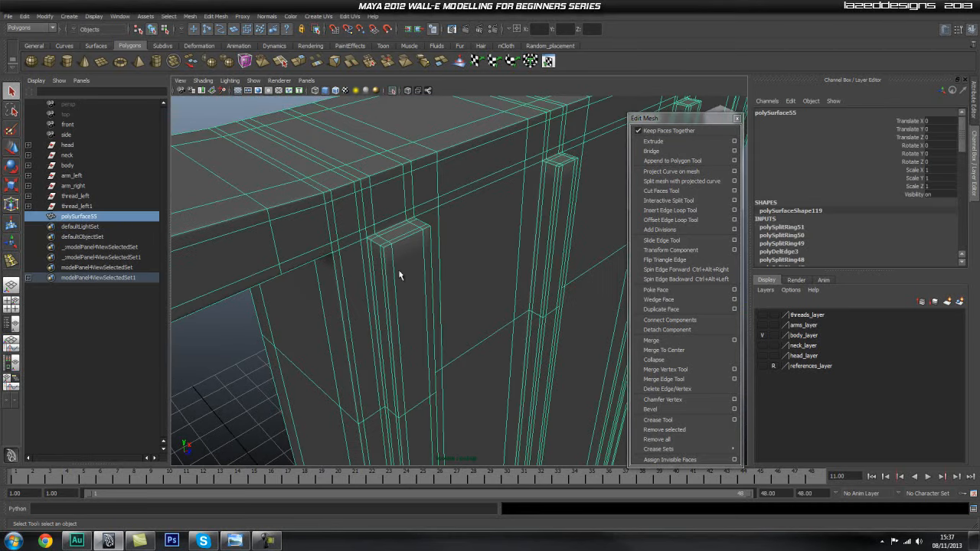
{"action": "right_click_drag", "start_coordinate": [408, 257], "coordinate": [339, 278], "text": "alt"}
{"action": "left_click_drag", "start_coordinate": [339, 278], "coordinate": [422, 284], "text": "alt"}
{"action": "middle_click_drag", "start_coordinate": [422, 284], "coordinate": [432, 269], "text": "alt"}
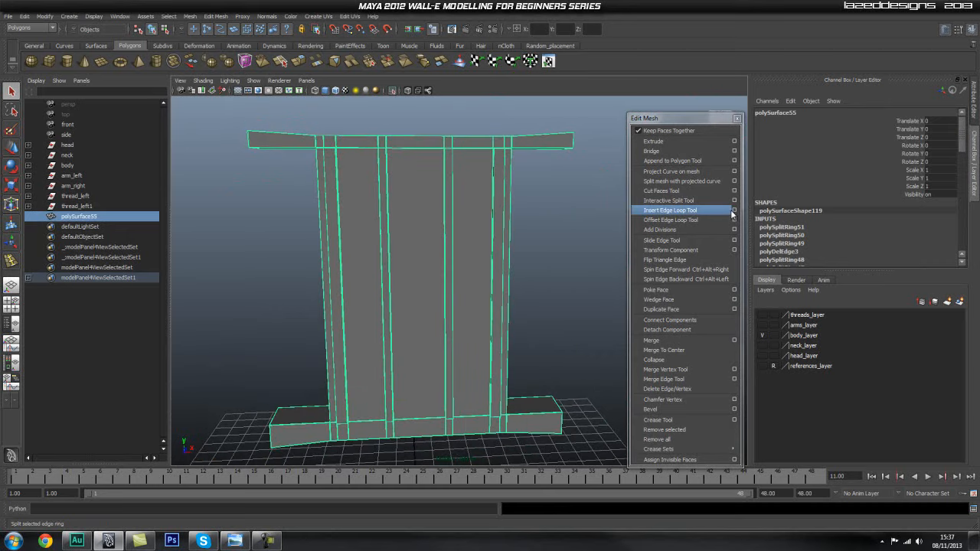
Set the Insert Edge Loop Tool to multiple edge loops with 6 loops and insert them horizontally across the panel.
{"action": "left_click", "coordinate": [733, 210]}
{"action": "left_click", "coordinate": [130, 163]}
{"action": "middle_click_drag", "start_coordinate": [486, 207], "coordinate": [483, 178], "text": "alt"}
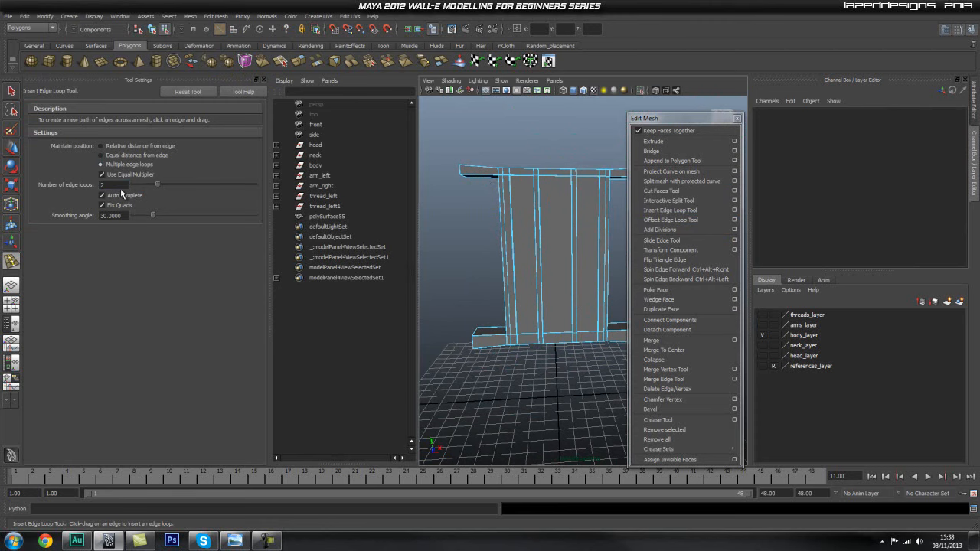
{"action": "type", "text": "6"}
{"action": "left_click", "coordinate": [520, 251]}
{"action": "right_click_drag", "start_coordinate": [551, 293], "coordinate": [530, 291], "text": "alt"}
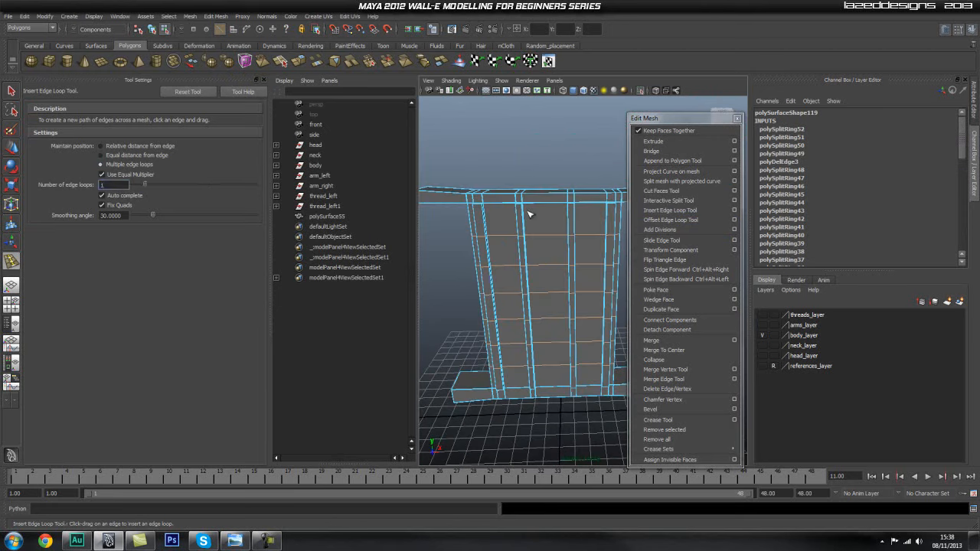
Set the number of edge loops to 1 and insert a centred vertical loop in each of the three sections between ribs.
{"action": "left_click", "coordinate": [504, 205]}
{"action": "left_click", "coordinate": [549, 207]}
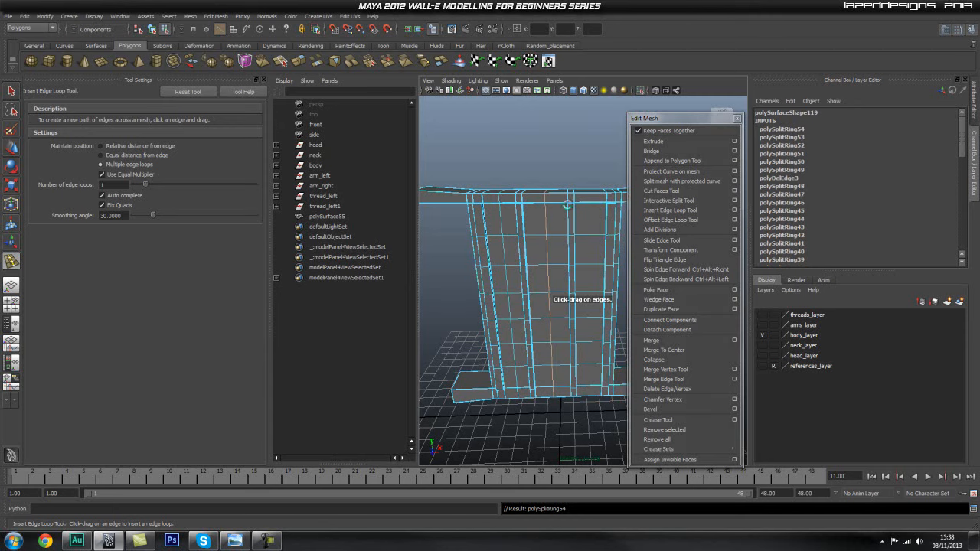
{"action": "left_click", "coordinate": [589, 222]}
Set the number of edge loops to 2 and insert evenly spaced loops across one end of the upper and lower crossbars.
{"action": "left_click_drag", "start_coordinate": [469, 261], "coordinate": [482, 231], "text": "alt"}
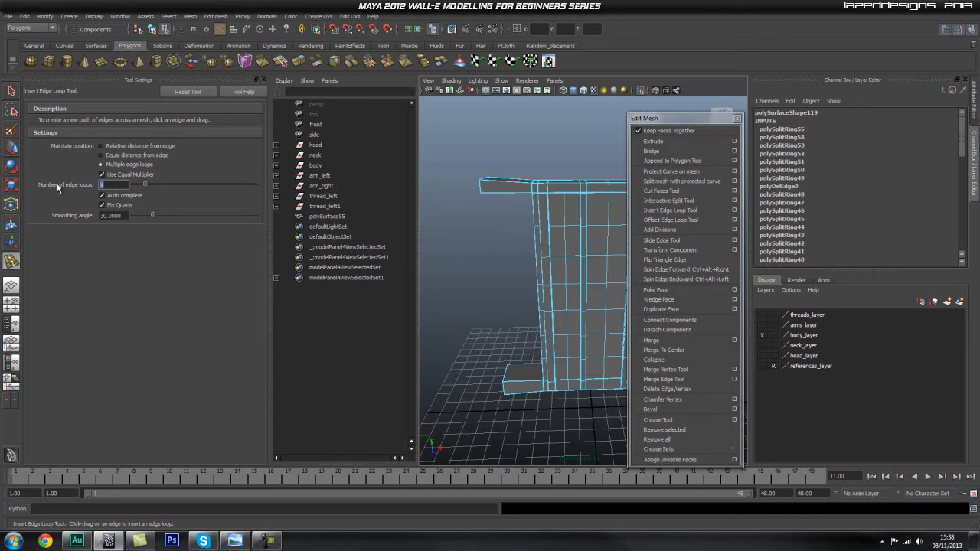
{"action": "type", "text": "2"}
{"action": "left_click", "coordinate": [502, 187]}
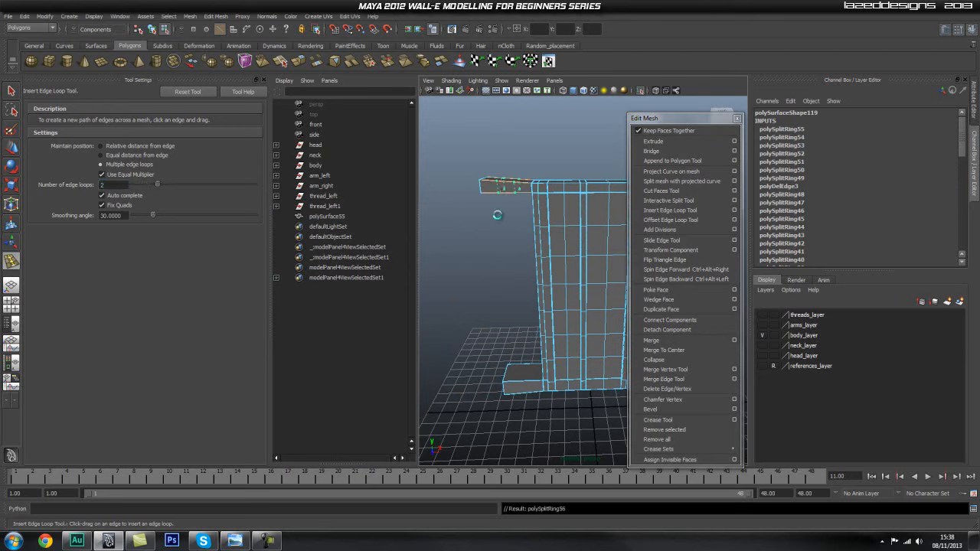
{"action": "left_click", "coordinate": [519, 383]}
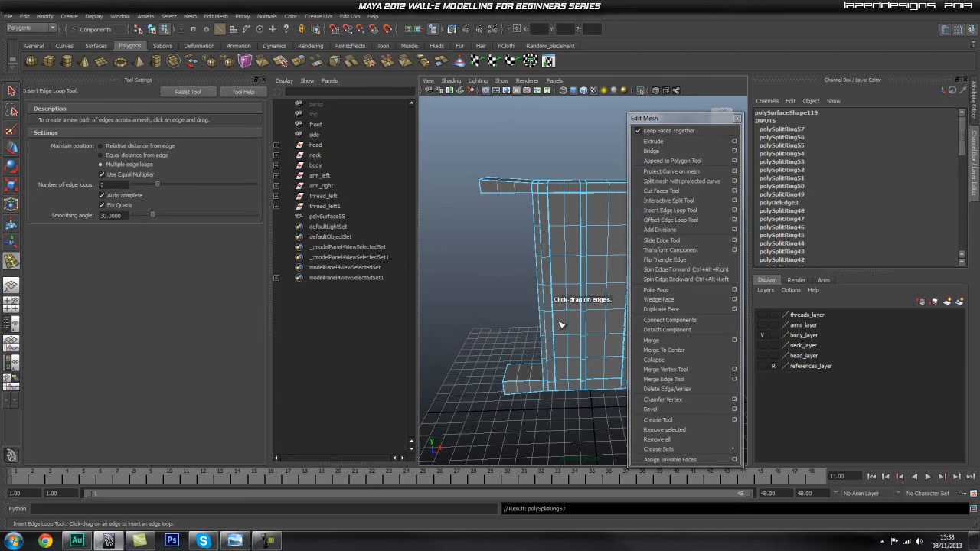
Add two evenly spaced loops to the remaining crossbar end, set the number of edge loops to 1 and insert a loop in the panel's side face.
{"action": "left_click_drag", "start_coordinate": [560, 326], "coordinate": [518, 290], "text": "alt"}
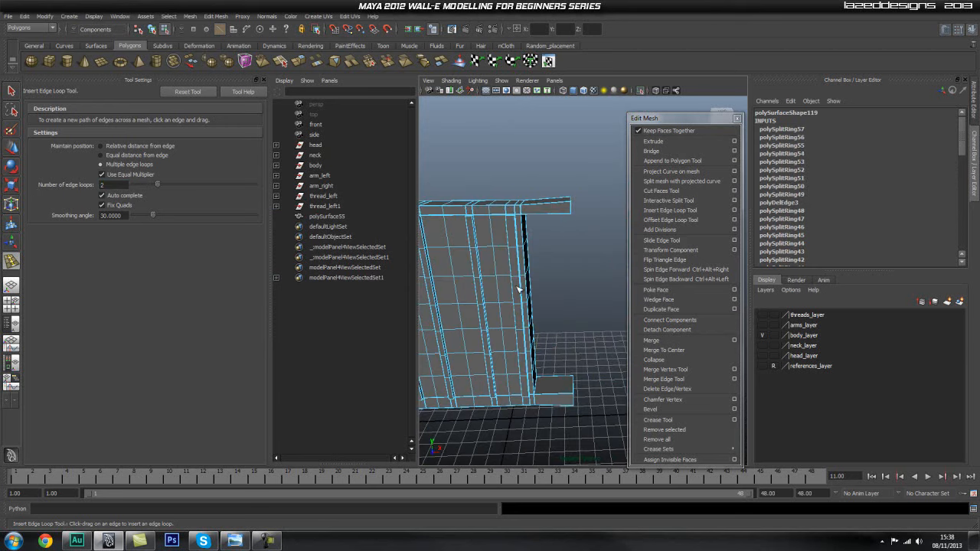
{"action": "left_click", "coordinate": [549, 396]}
{"action": "left_click_drag", "start_coordinate": [584, 339], "coordinate": [503, 333], "text": "alt"}
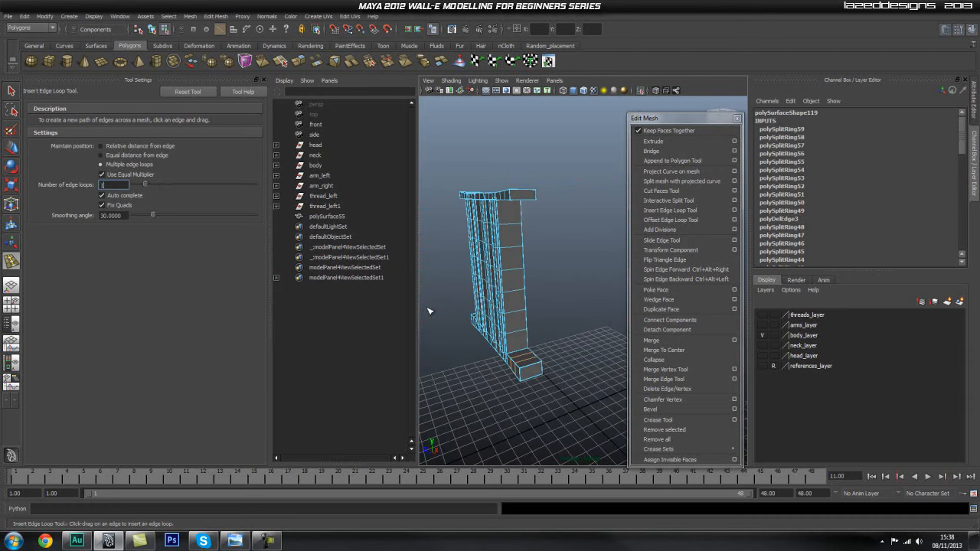
{"action": "left_click", "coordinate": [513, 271]}
Preview the panel smoothed, close the tool settings, and examine the upper crossbar's corners and the rib tops.
{"action": "left_click_drag", "start_coordinate": [508, 201], "coordinate": [613, 311], "text": "alt"}
{"action": "middle_click_drag", "start_coordinate": [546, 366], "coordinate": [554, 270], "text": "alt"}
{"action": "right_click_drag", "start_coordinate": [563, 258], "coordinate": [598, 242]}
{"action": "left_click", "coordinate": [563, 245]}
{"action": "key", "text": "3"}
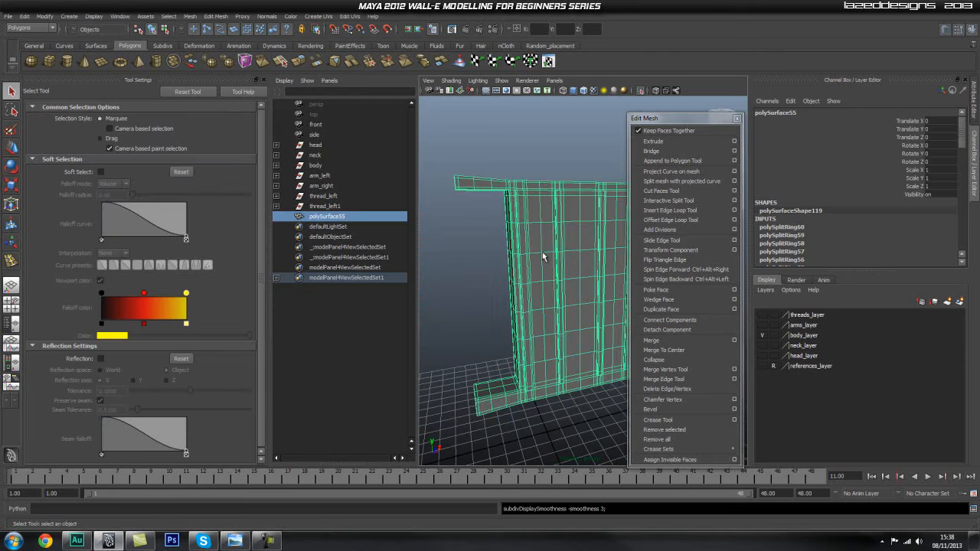
{"action": "left_click", "coordinate": [263, 80]}
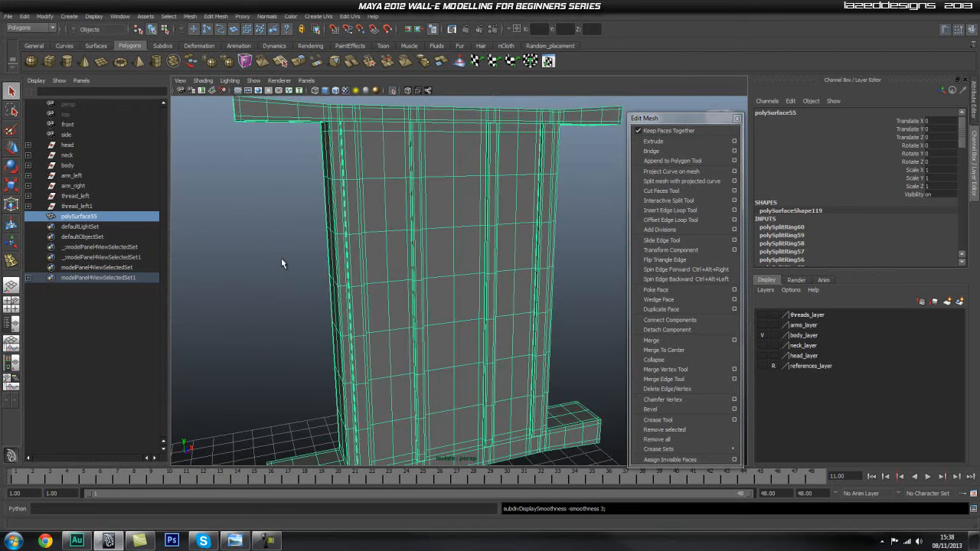
{"action": "left_click", "coordinate": [301, 261]}
{"action": "left_click_drag", "start_coordinate": [300, 261], "coordinate": [473, 317], "text": "alt"}
{"action": "left_click", "coordinate": [353, 257]}
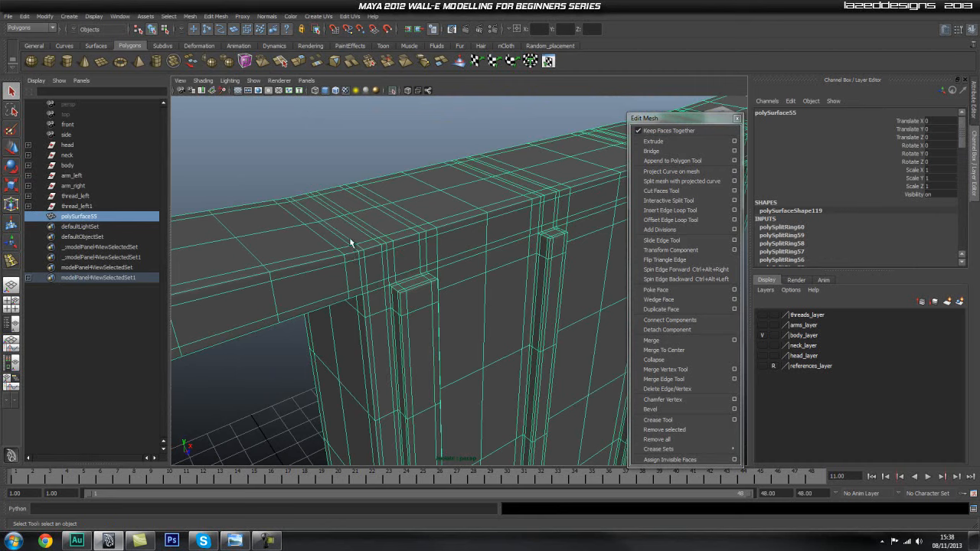
{"action": "scroll", "coordinate": [370, 252], "scroll_direction": "up", "scroll_amount": 8}
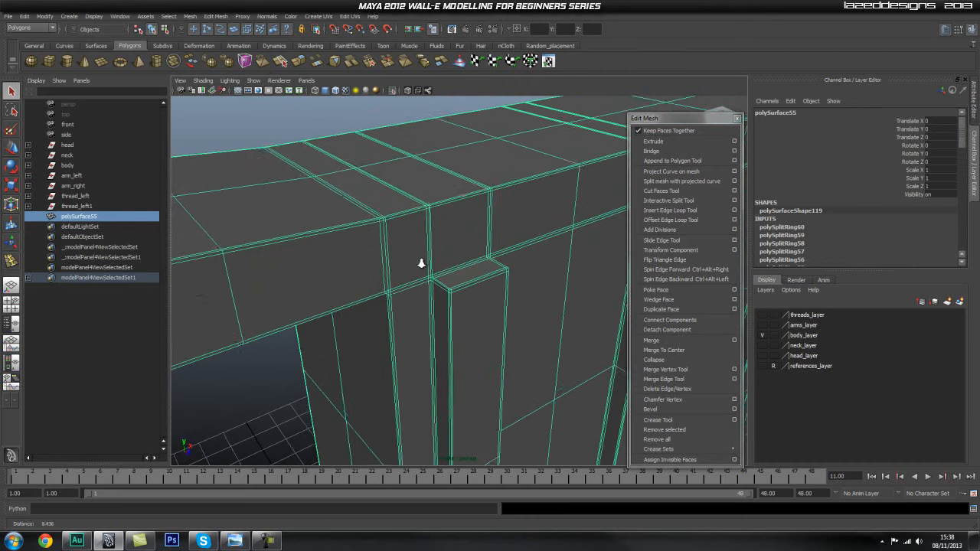
{"action": "scroll", "coordinate": [495, 226], "scroll_direction": "down", "scroll_amount": 8}
{"action": "left_click_drag", "start_coordinate": [493, 225], "coordinate": [471, 230], "text": "alt"}
In the front view, select the top row of vertices along the upper crossbar's middle section and raise them slightly.
{"action": "key", "text": "space"}
{"action": "middle_click_drag", "start_coordinate": [393, 214], "coordinate": [406, 319], "text": "alt"}
{"action": "right_click_drag", "start_coordinate": [302, 247], "coordinate": [551, 255], "text": "alt"}
{"action": "middle_click_drag", "start_coordinate": [454, 254], "coordinate": [490, 273], "text": "alt"}
{"action": "right_click", "coordinate": [459, 249]}
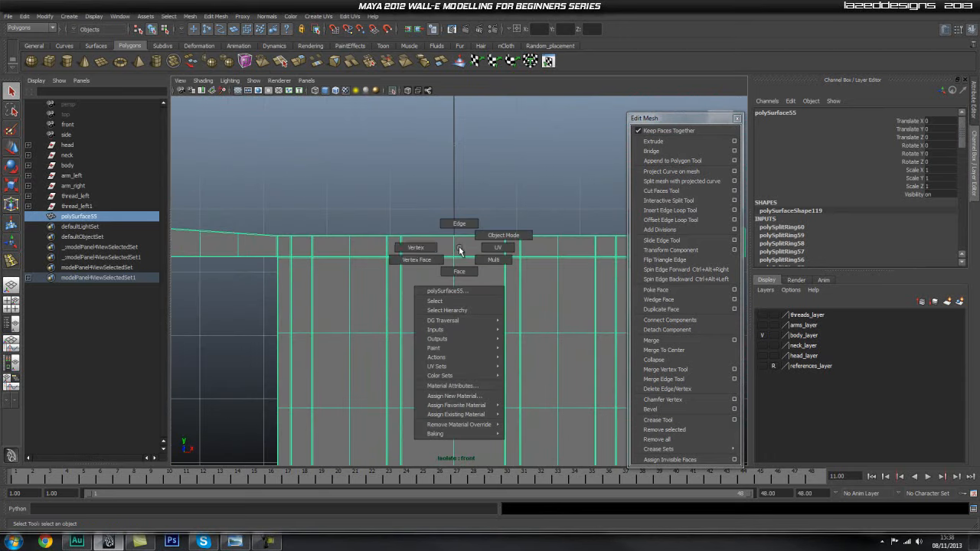
{"action": "right_click_drag", "start_coordinate": [414, 248], "coordinate": [412, 248]}
{"action": "scroll", "coordinate": [497, 231], "scroll_direction": "down", "scroll_amount": 2}
{"action": "middle_click_drag", "start_coordinate": [494, 234], "coordinate": [475, 226], "text": "alt"}
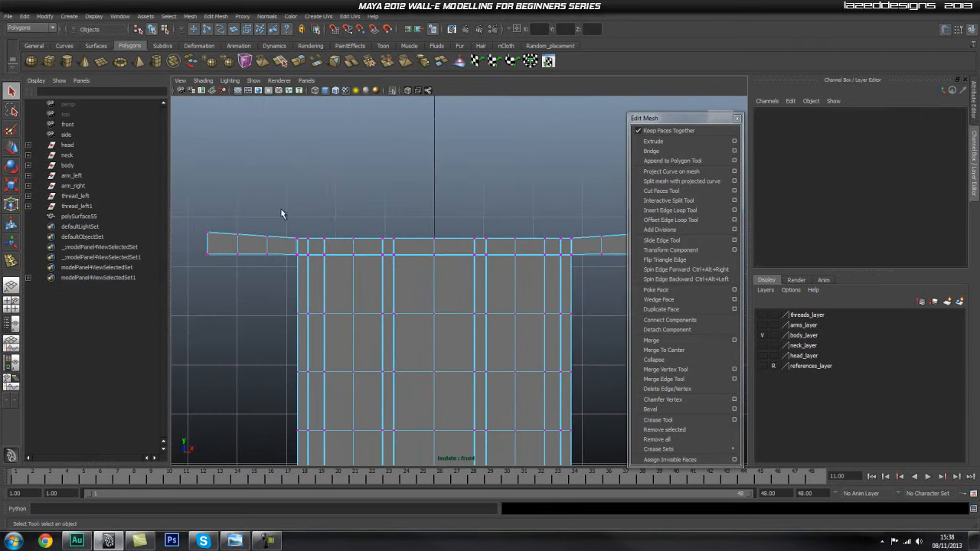
{"action": "left_click_drag", "start_coordinate": [579, 250], "coordinate": [577, 245]}
{"action": "key", "text": "w"}
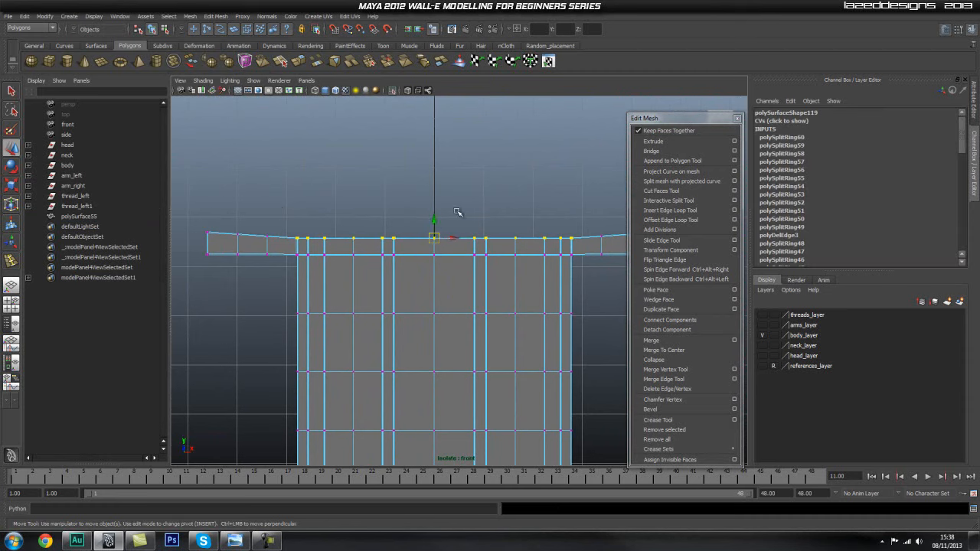
Move the top vertices at both ends of the upper crossbar level with its middle section.
{"action": "middle_click_drag", "start_coordinate": [603, 240], "coordinate": [550, 229]}
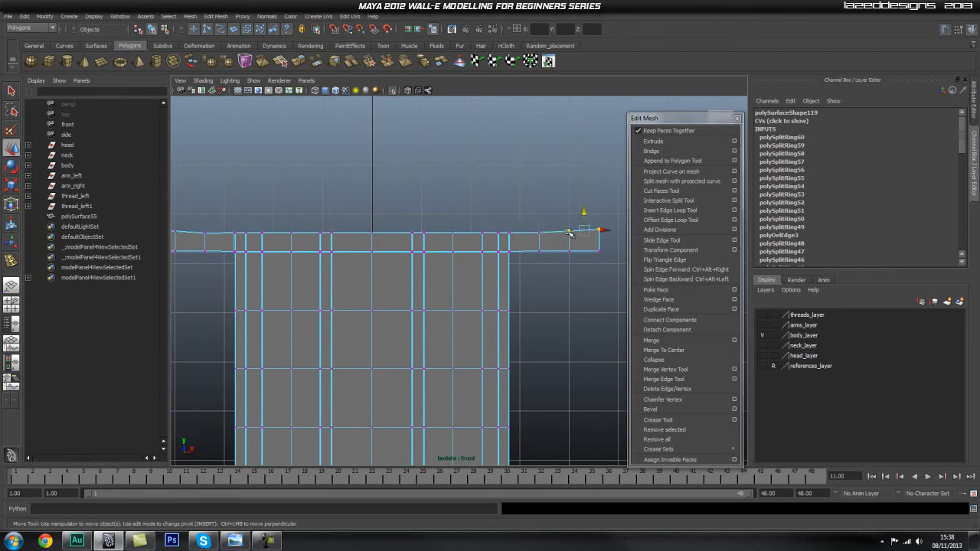
{"action": "left_click", "coordinate": [614, 217]}
{"action": "left_click_drag", "start_coordinate": [611, 219], "coordinate": [587, 235]}
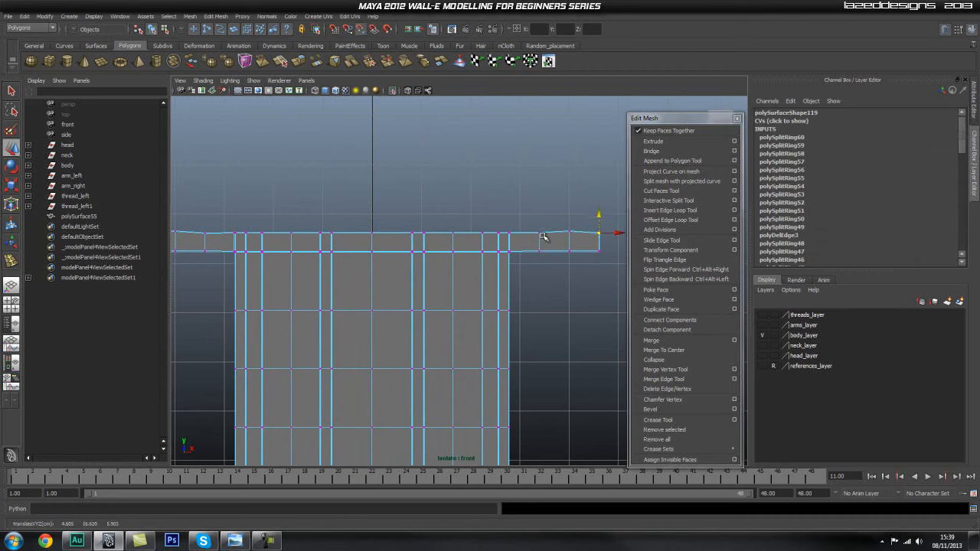
{"action": "left_click", "coordinate": [566, 216]}
{"action": "middle_click_drag", "start_coordinate": [314, 215], "coordinate": [475, 211], "text": "alt"}
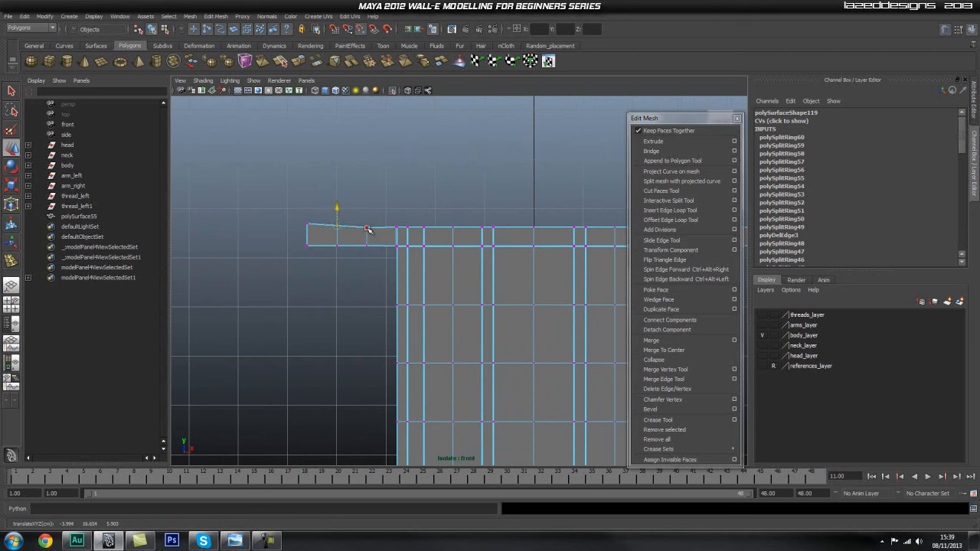
{"action": "left_click_drag", "start_coordinate": [291, 217], "coordinate": [437, 265]}
{"action": "left_click", "coordinate": [361, 192]}
Return to the perspective view, preview the panel smoothed, and examine the crossbar and rib tops up close.
{"action": "key", "text": "space"}
{"action": "key", "text": "q"}
{"action": "right_click_drag", "start_coordinate": [376, 265], "coordinate": [467, 232], "text": "alt"}
{"action": "left_click", "coordinate": [467, 232]}
{"action": "key", "text": "3"}
{"action": "left_click", "coordinate": [417, 172]}
{"action": "left_click_drag", "start_coordinate": [467, 203], "coordinate": [525, 242], "text": "alt"}
{"action": "right_click_drag", "start_coordinate": [426, 289], "coordinate": [580, 296], "text": "alt"}
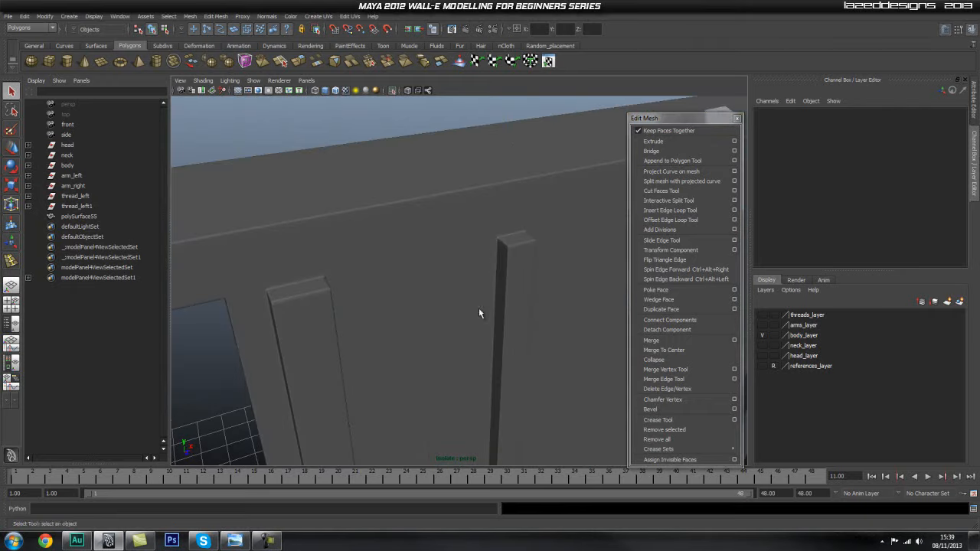
{"action": "middle_click_drag", "start_coordinate": [367, 306], "coordinate": [415, 282], "text": "alt"}
{"action": "right_click_drag", "start_coordinate": [415, 282], "coordinate": [431, 219], "text": "alt"}
{"action": "left_click_drag", "start_coordinate": [420, 200], "coordinate": [436, 232], "text": "alt"}
Return the panel to unsmoothed display, insert a horizontal edge loop along the upper crossbar's outer face, and preview it smoothed.
{"action": "left_click", "coordinate": [436, 233]}
{"action": "key", "text": "1"}
{"action": "left_click_drag", "start_coordinate": [348, 245], "coordinate": [322, 253], "text": "alt"}
{"action": "right_click_drag", "start_coordinate": [321, 252], "coordinate": [349, 245], "text": "alt"}
{"action": "middle_click_drag", "start_coordinate": [341, 180], "coordinate": [394, 250], "text": "alt"}
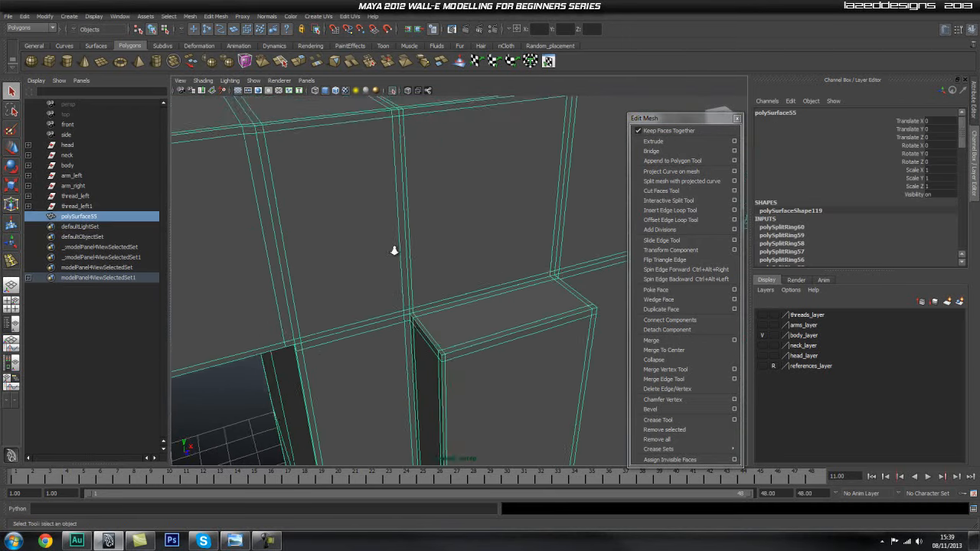
{"action": "right_click_drag", "start_coordinate": [393, 250], "coordinate": [267, 252], "text": "alt"}
{"action": "left_click_drag", "start_coordinate": [389, 247], "coordinate": [416, 240], "text": "alt"}
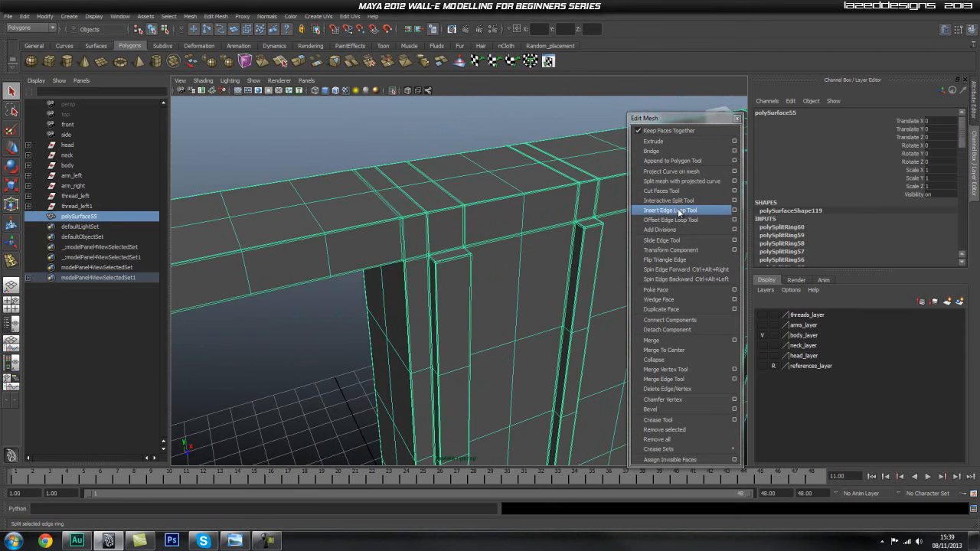
{"action": "left_click", "coordinate": [670, 211]}
{"action": "left_click", "coordinate": [427, 240]}
{"action": "left_click_drag", "start_coordinate": [522, 264], "coordinate": [459, 245], "text": "alt"}
{"action": "key", "text": "3"}
{"action": "key", "text": "q"}
{"action": "right_click_drag", "start_coordinate": [431, 232], "coordinate": [438, 220]}
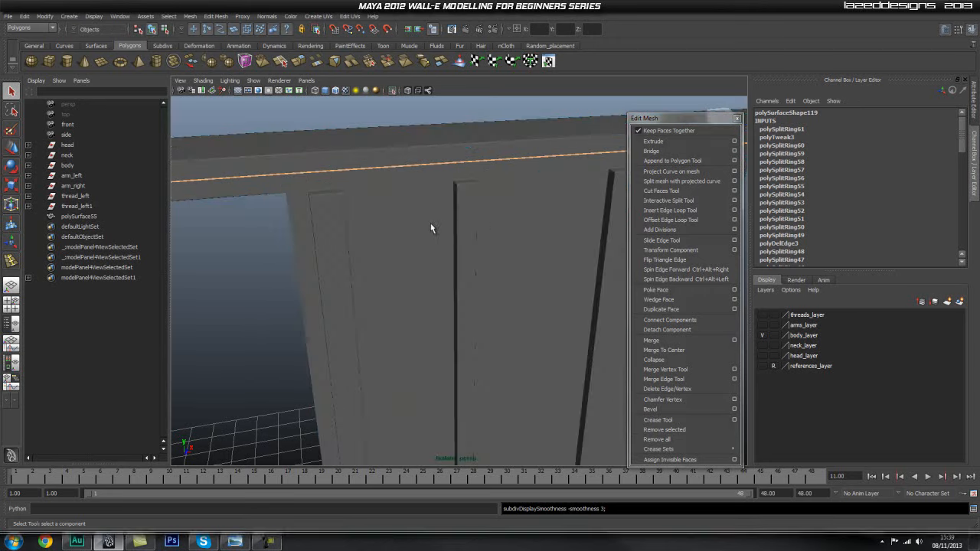
{"action": "left_click", "coordinate": [431, 223]}
Check the smoothed panel from several angles and turn off its isolation to show the rest of the body.
{"action": "left_click", "coordinate": [352, 105]}
{"action": "scroll", "coordinate": [437, 213], "scroll_direction": "down", "scroll_amount": 2}
{"action": "left_click_drag", "start_coordinate": [438, 213], "coordinate": [486, 221], "text": "alt"}
{"action": "middle_click_drag", "start_coordinate": [559, 241], "coordinate": [531, 207], "text": "alt"}
{"action": "left_click_drag", "start_coordinate": [545, 238], "coordinate": [449, 345], "text": "alt"}
{"action": "right_click_drag", "start_coordinate": [449, 345], "coordinate": [508, 286], "text": "alt"}
{"action": "left_click_drag", "start_coordinate": [508, 286], "coordinate": [560, 273], "text": "alt"}
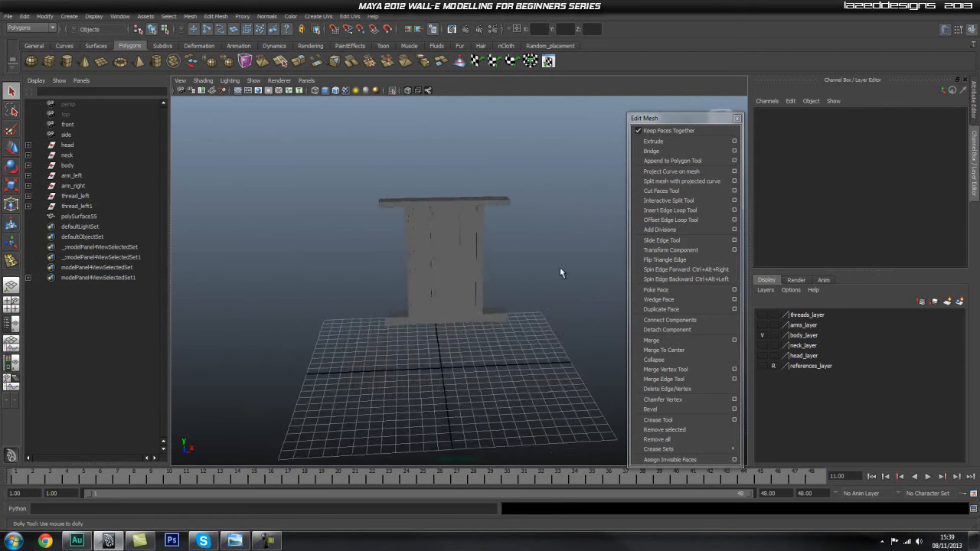
{"action": "left_click", "coordinate": [396, 90]}
Examine how the hatch panel fits between the curved side rails on the back of the body.
{"action": "left_click_drag", "start_coordinate": [438, 261], "coordinate": [371, 262], "text": "alt"}
{"action": "right_click_drag", "start_coordinate": [371, 262], "coordinate": [462, 265], "text": "alt"}
{"action": "left_click_drag", "start_coordinate": [461, 265], "coordinate": [540, 159], "text": "alt"}
{"action": "left_click_drag", "start_coordinate": [349, 214], "coordinate": [399, 158], "text": "alt"}
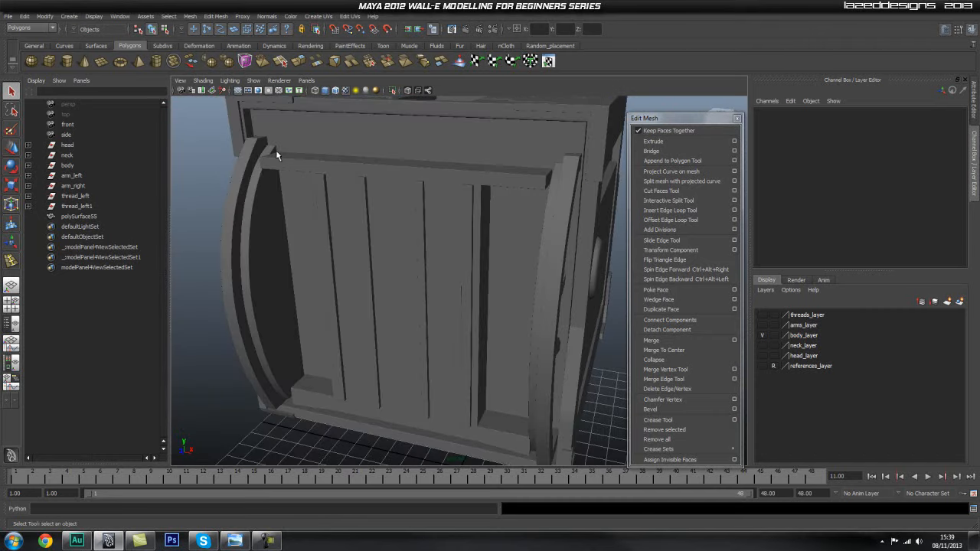
{"action": "scroll", "coordinate": [361, 180], "scroll_direction": "down", "scroll_amount": 4}
{"action": "left_click_drag", "start_coordinate": [374, 212], "coordinate": [472, 229], "text": "alt"}
{"action": "scroll", "coordinate": [497, 224], "scroll_direction": "down", "scroll_amount": 4}
{"action": "middle_click_drag", "start_coordinate": [471, 260], "coordinate": [471, 173], "text": "alt"}
{"action": "left_click_drag", "start_coordinate": [470, 170], "coordinate": [462, 278], "text": "alt"}
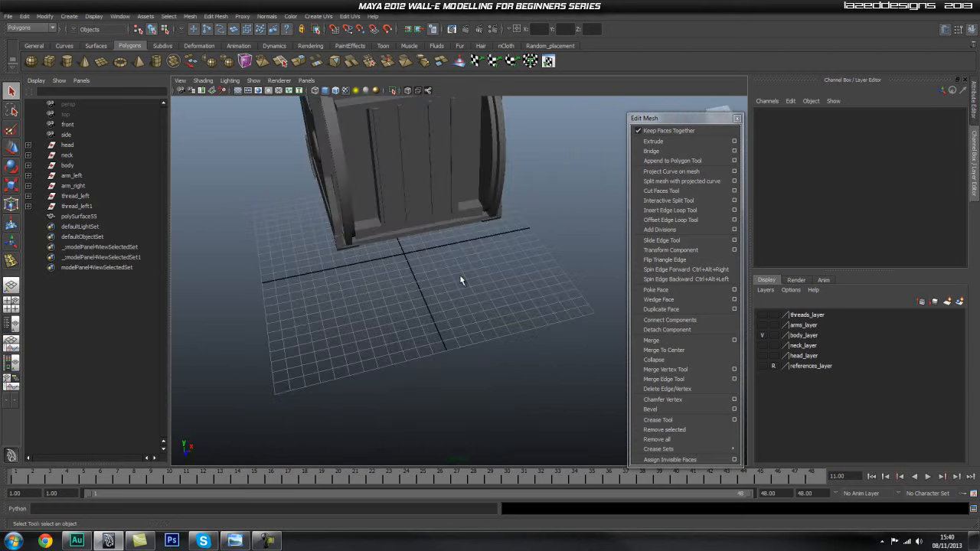
Draw a wide, flat polygon cube on the grid in front of the hatch panel.
{"action": "left_click", "coordinate": [49, 62]}
{"action": "mouse_move", "coordinate": [433, 288]}
{"action": "left_mouse_down", "text": "alt"}
{"action": "mouse_move", "coordinate": [403, 286]}
{"action": "mouse_move", "coordinate": [420, 325]}
{"action": "mouse_move", "coordinate": [531, 312]}
{"action": "mouse_move", "coordinate": [525, 288]}
{"action": "left_mouse_up", "text": "alt"}
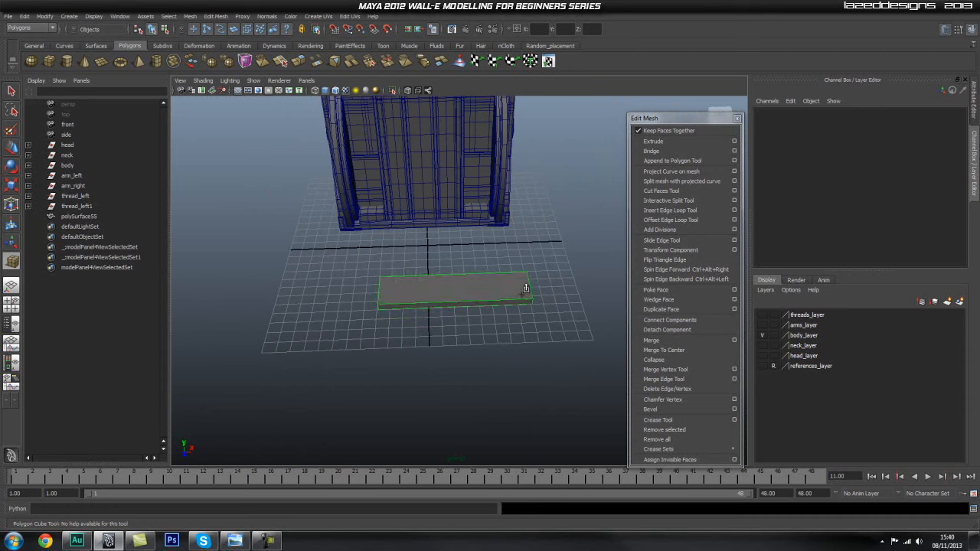
{"action": "key", "text": "w"}
{"action": "middle_click_drag", "start_coordinate": [479, 247], "coordinate": [506, 307], "text": "alt"}
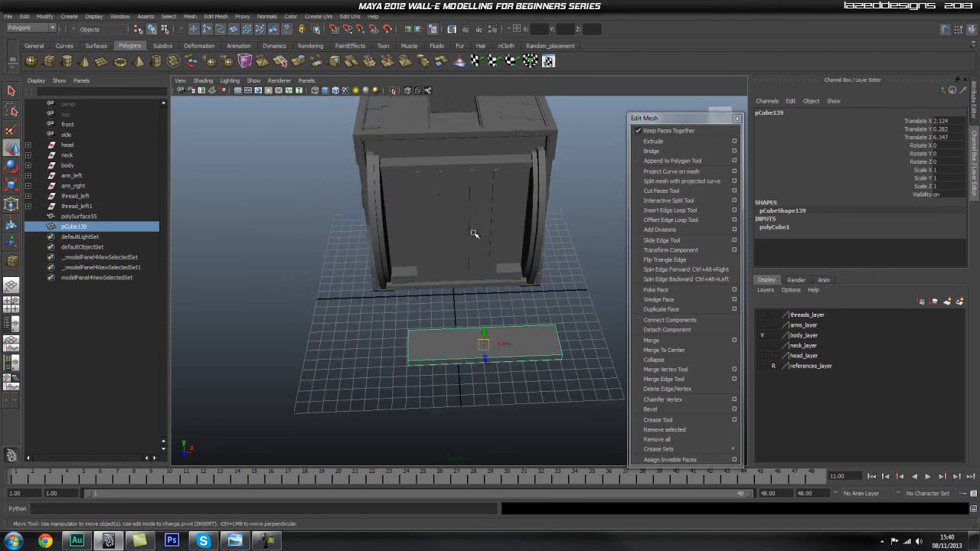
In the front view, raise the cube to the hatch's upper crossbar at Translate Y 16.432 and centre it at Translate X 0.
{"action": "middle_click_drag", "start_coordinate": [457, 170], "coordinate": [458, 168]}
{"action": "right_click_drag", "start_coordinate": [428, 193], "coordinate": [508, 267], "text": "alt"}
{"action": "left_click_drag", "start_coordinate": [508, 268], "coordinate": [501, 234], "text": "alt"}
{"action": "middle_click_drag", "start_coordinate": [501, 234], "coordinate": [498, 271], "text": "alt"}
{"action": "key", "text": "space"}
{"action": "left_click_drag", "start_coordinate": [499, 271], "coordinate": [498, 291]}
{"action": "right_click_drag", "start_coordinate": [499, 291], "coordinate": [372, 293], "text": "alt"}
{"action": "middle_click_drag", "start_coordinate": [468, 276], "coordinate": [438, 136], "text": "alt"}
{"action": "right_click_drag", "start_coordinate": [528, 262], "coordinate": [469, 257], "text": "alt"}
{"action": "left_click", "coordinate": [489, 173]}
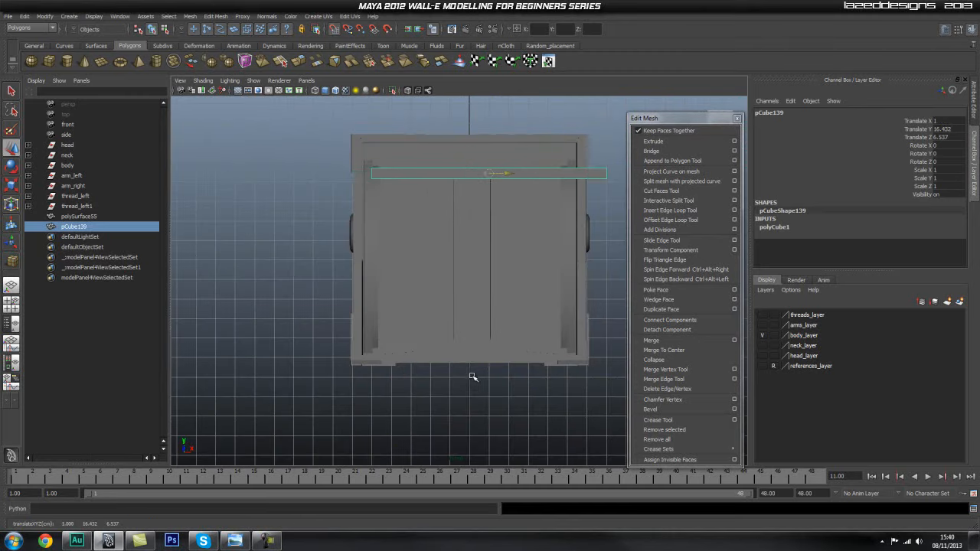
{"action": "middle_click_drag", "start_coordinate": [521, 207], "coordinate": [514, 309], "text": "alt"}
{"action": "right_click_drag", "start_coordinate": [413, 291], "coordinate": [452, 250], "text": "alt"}
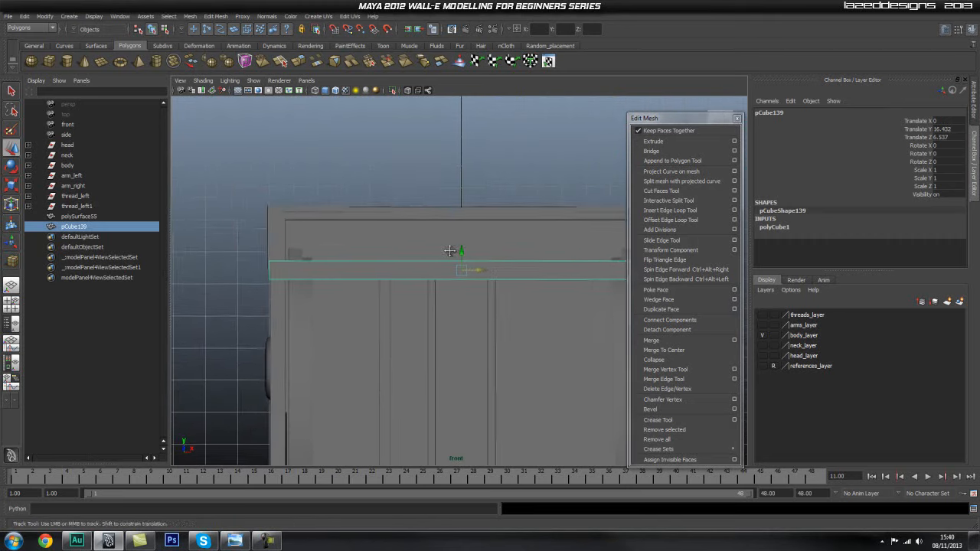
{"action": "middle_click_drag", "start_coordinate": [453, 250], "coordinate": [420, 226], "text": "alt"}
{"action": "right_click_drag", "start_coordinate": [431, 276], "coordinate": [477, 278], "text": "alt"}
{"action": "middle_click_drag", "start_coordinate": [477, 278], "coordinate": [455, 273], "text": "alt"}
Narrow the cube to Scale X 0.845 to fit the hatch width and raise it to Translate Y 16.651.
{"action": "key", "text": "r"}
{"action": "left_click_drag", "start_coordinate": [430, 242], "coordinate": [425, 242]}
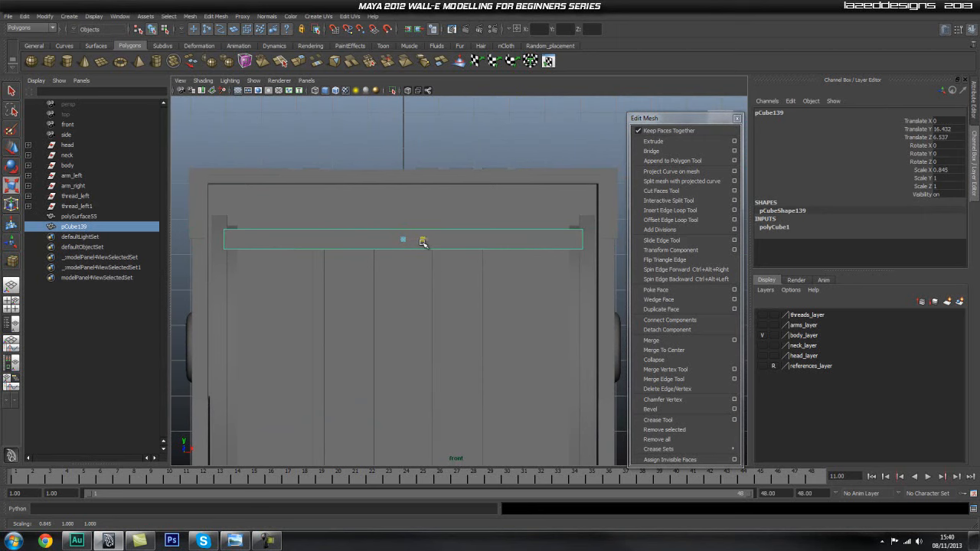
{"action": "middle_click_drag", "start_coordinate": [431, 215], "coordinate": [429, 223], "text": "alt"}
{"action": "right_click_drag", "start_coordinate": [429, 224], "coordinate": [437, 236], "text": "alt"}
{"action": "middle_click_drag", "start_coordinate": [437, 229], "coordinate": [449, 249], "text": "alt"}
{"action": "right_click_drag", "start_coordinate": [448, 249], "coordinate": [439, 240], "text": "alt"}
{"action": "middle_click_drag", "start_coordinate": [438, 241], "coordinate": [421, 227], "text": "alt"}
{"action": "key", "text": "w"}
{"action": "left_click_drag", "start_coordinate": [423, 229], "coordinate": [473, 266]}
Switch to the side view and turn on X-ray display to see the cube against the curved rails.
{"action": "key", "text": "e"}
{"action": "key", "text": "space"}
{"action": "middle_click_drag", "start_coordinate": [243, 205], "coordinate": [284, 305], "text": "alt"}
{"action": "right_click_drag", "start_coordinate": [284, 305], "coordinate": [501, 315], "text": "alt"}
{"action": "middle_click_drag", "start_coordinate": [362, 304], "coordinate": [432, 278], "text": "alt"}
{"action": "right_click_drag", "start_coordinate": [431, 278], "coordinate": [259, 260], "text": "alt"}
{"action": "left_click", "coordinate": [407, 92]}
{"action": "right_click_drag", "start_coordinate": [414, 277], "coordinate": [575, 287], "text": "alt"}
Tilt the cube to Rotate X 46.362 to follow the slope of the curved rails, undoing the stray free rotation.
{"action": "middle_click_drag", "start_coordinate": [428, 268], "coordinate": [435, 242], "text": "alt"}
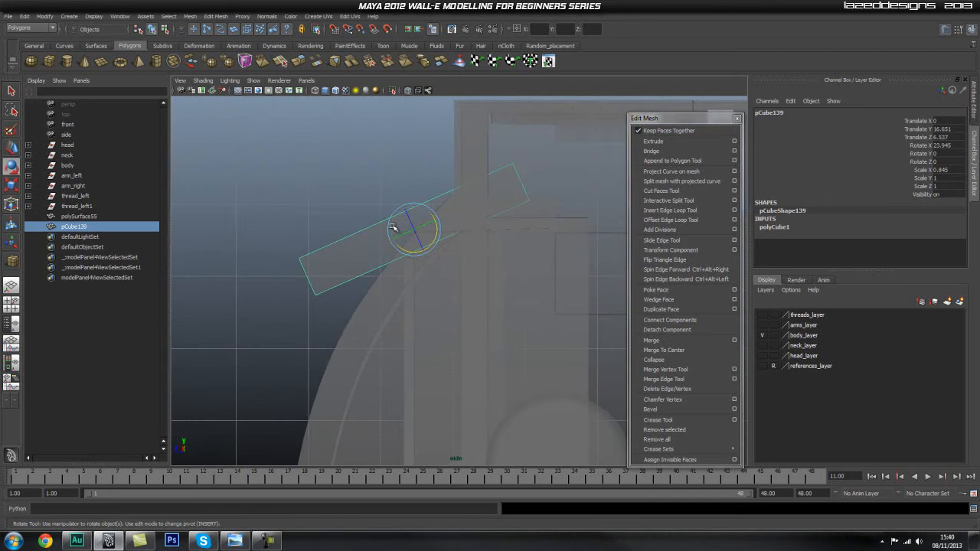
{"action": "left_click_drag", "start_coordinate": [393, 228], "coordinate": [390, 234]}
{"action": "key", "text": "ctrl+z"}
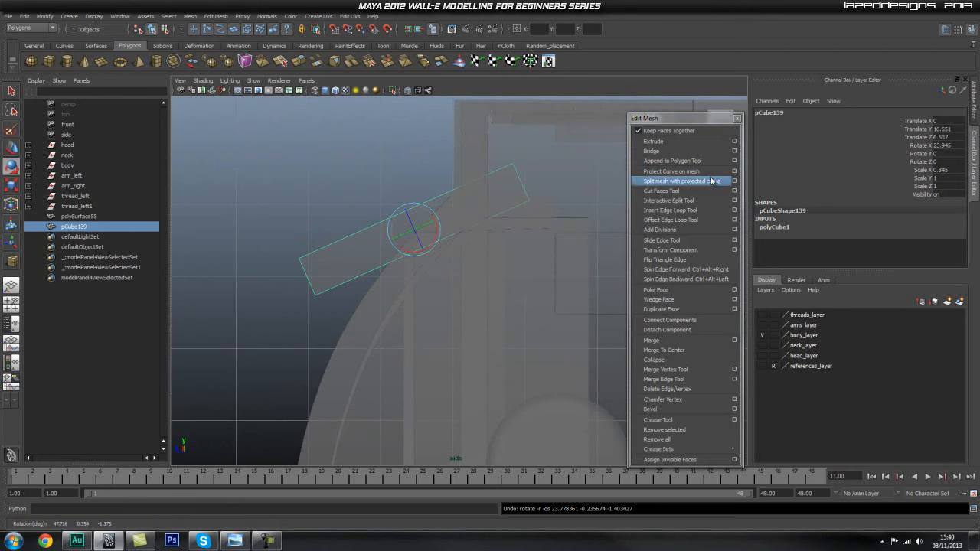
{"action": "left_click", "coordinate": [923, 146]}
{"action": "middle_click_drag", "start_coordinate": [541, 149], "coordinate": [512, 143]}
Move the tilted cube onto the rails in the side view, and return to the perspective view with X-ray display off.
{"action": "key", "text": "w"}
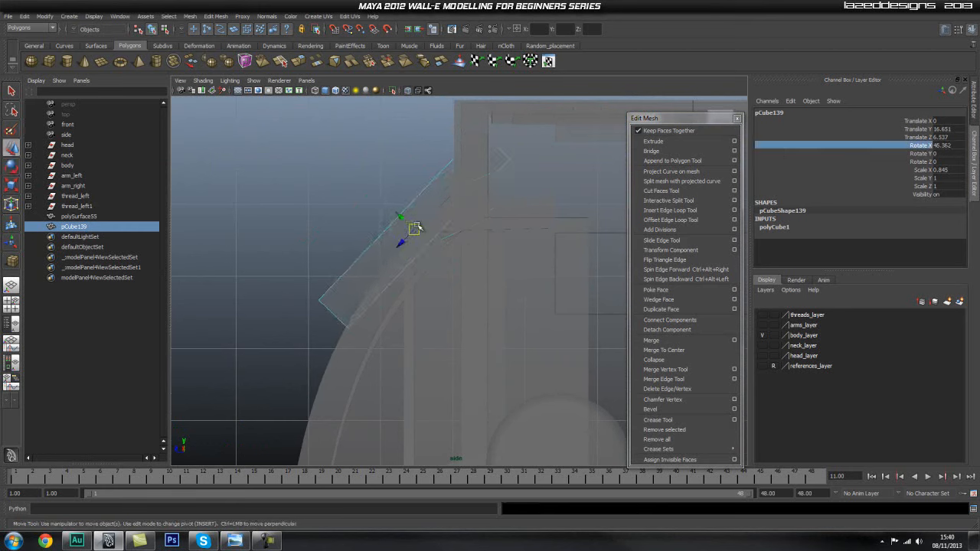
{"action": "left_click_drag", "start_coordinate": [413, 231], "coordinate": [491, 246]}
{"action": "key", "text": "space"}
{"action": "left_click", "coordinate": [402, 282]}
{"action": "middle_click_drag", "start_coordinate": [491, 246], "coordinate": [421, 279], "text": "alt"}
{"action": "left_click", "coordinate": [407, 92]}
{"action": "mouse_move", "coordinate": [403, 236]}
{"action": "right_mouse_down", "text": "alt"}
{"action": "mouse_move", "coordinate": [437, 210]}
{"action": "mouse_move", "coordinate": [479, 247]}
{"action": "right_mouse_up", "text": "alt"}
{"action": "middle_click_drag", "start_coordinate": [479, 247], "coordinate": [492, 246], "text": "alt"}
Shorten the cube to Scale Z 0.588 and position it between the rails at Translate Y 16.201 and Translate Z 6.54.
{"action": "key", "text": "r"}
{"action": "left_click_drag", "start_coordinate": [496, 233], "coordinate": [462, 221]}
{"action": "key", "text": "w"}
{"action": "middle_click_drag", "start_coordinate": [560, 143], "coordinate": [567, 146]}
{"action": "left_click_drag", "start_coordinate": [526, 213], "coordinate": [438, 223], "text": "alt"}
{"action": "key", "text": "r"}
{"action": "key", "text": "w"}
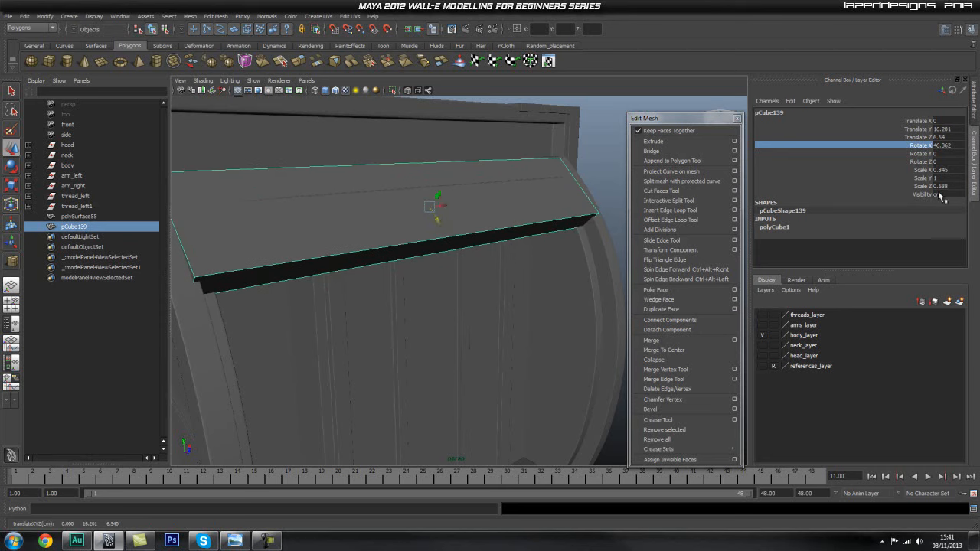
Adjust the cube's tilt to Rotate X 49.558, try sinking it further into the body, and undo that move.
{"action": "key", "text": "e"}
{"action": "middle_click_drag", "start_coordinate": [580, 152], "coordinate": [585, 156]}
{"action": "mouse_move", "coordinate": [511, 201]}
{"action": "left_mouse_down", "text": "alt"}
{"action": "mouse_move", "coordinate": [495, 208]}
{"action": "mouse_move", "coordinate": [511, 208]}
{"action": "left_mouse_up", "text": "alt"}
{"action": "key", "text": "w"}
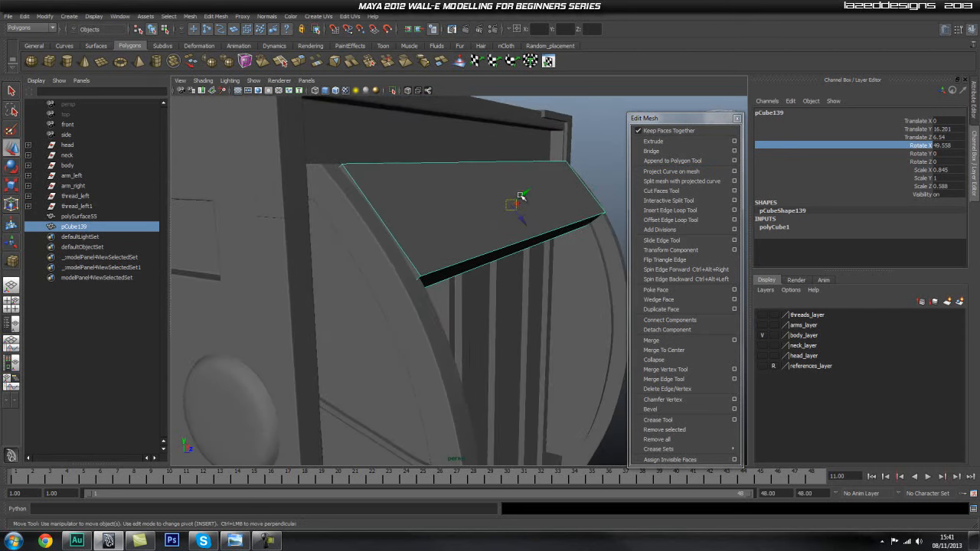
{"action": "middle_click_drag", "start_coordinate": [519, 202], "coordinate": [522, 196]}
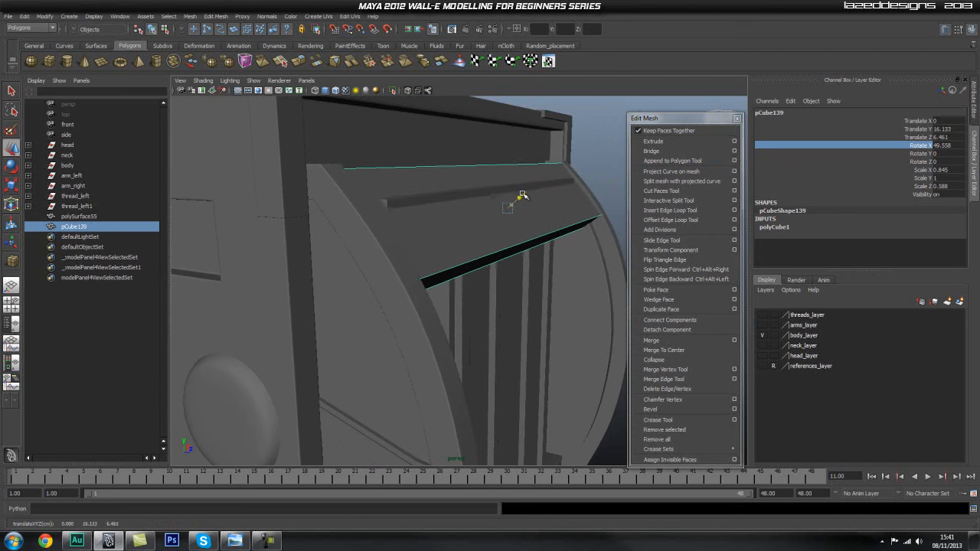
{"action": "key", "text": "ctrl+z"}
Thin the cube to Scale Y 0.573 and nudge it inward between the curved rails.
{"action": "left_click_drag", "start_coordinate": [551, 207], "coordinate": [502, 262], "text": "alt"}
{"action": "key", "text": "r"}
{"action": "key", "text": "w"}
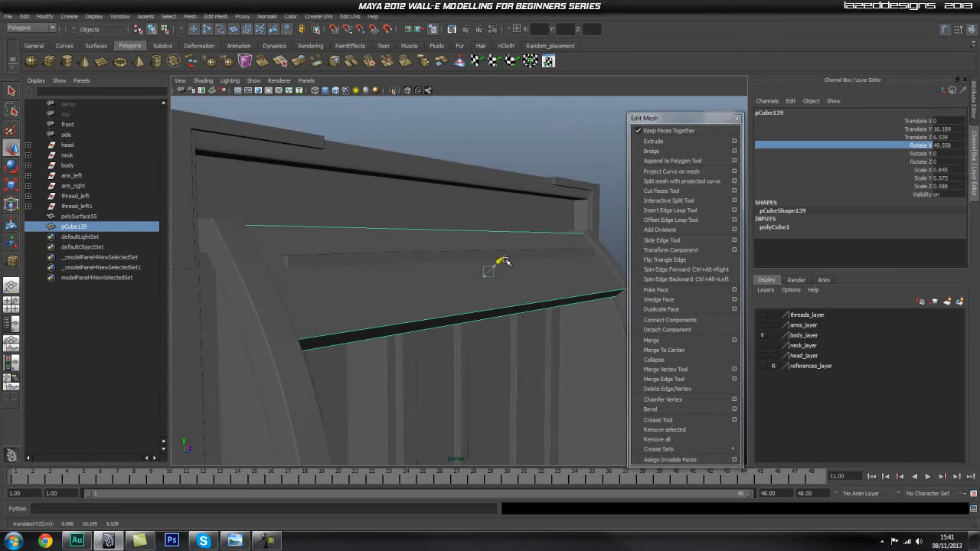
{"action": "left_click_drag", "start_coordinate": [516, 278], "coordinate": [556, 294], "text": "alt"}
Center the ribbed hatch panel's pivot and push the panel into the body to Translate Z -0.187.
{"action": "left_click", "coordinate": [510, 246]}
{"action": "scroll", "coordinate": [528, 261], "scroll_direction": "down", "scroll_amount": 5}
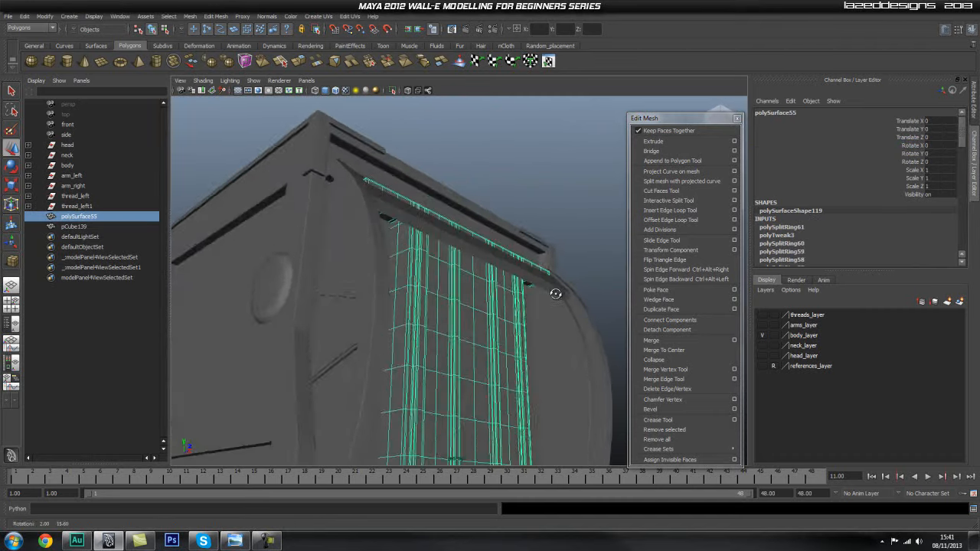
{"action": "scroll", "coordinate": [521, 265], "scroll_direction": "down", "scroll_amount": 4}
{"action": "left_click_drag", "start_coordinate": [468, 216], "coordinate": [473, 281], "text": "alt"}
{"action": "scroll", "coordinate": [475, 284], "scroll_direction": "up", "scroll_amount": 6}
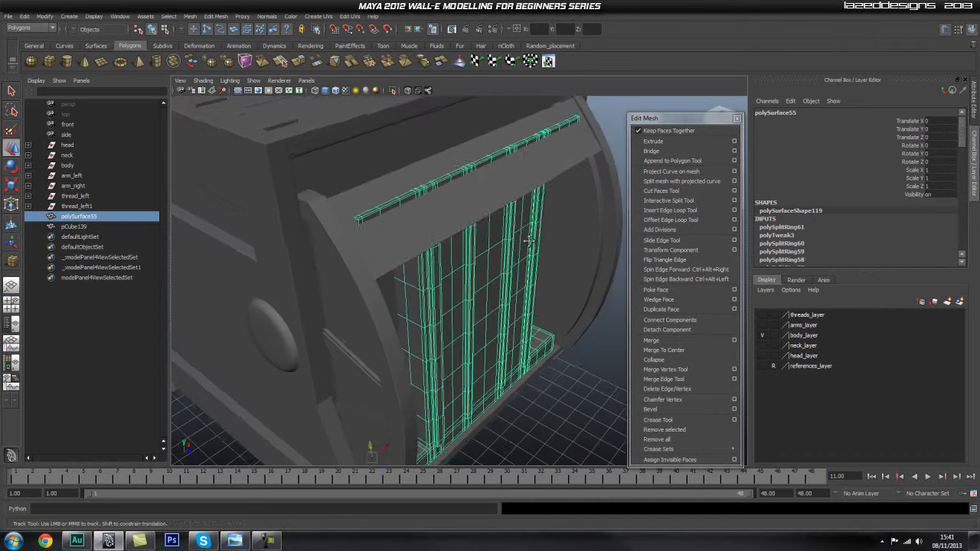
{"action": "key", "text": "space"}
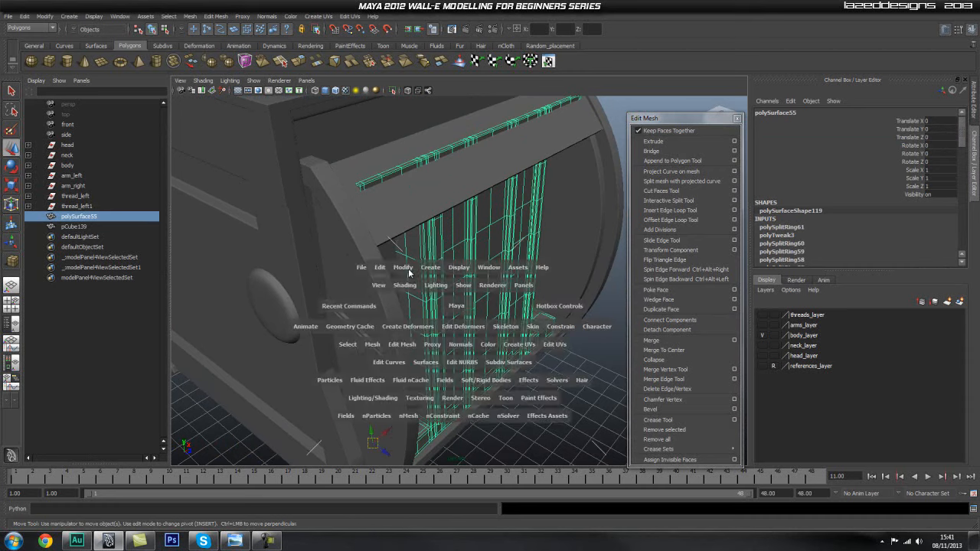
{"action": "left_click", "coordinate": [403, 267]}
{"action": "mouse_move", "coordinate": [435, 344]}
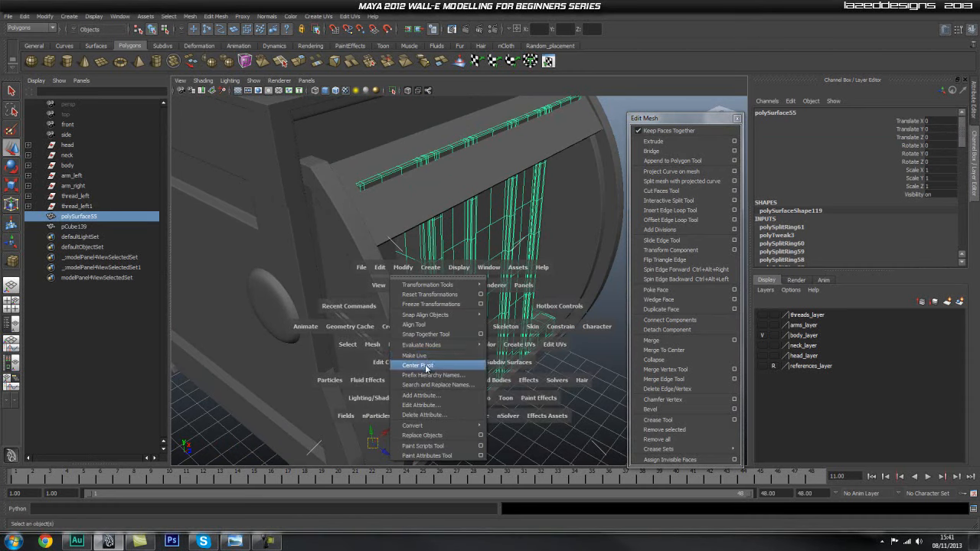
{"action": "left_click", "coordinate": [427, 366]}
{"action": "key", "text": "w"}
{"action": "left_click_drag", "start_coordinate": [484, 283], "coordinate": [486, 282]}
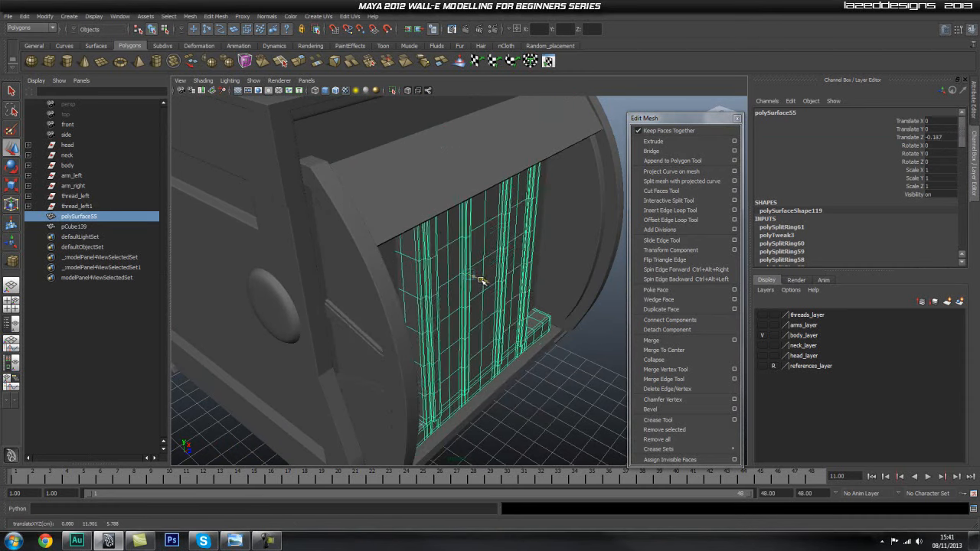
Examine how the sloped cover plate fits between the curved rails and the body's upper edge from several angles.
{"action": "left_click_drag", "start_coordinate": [554, 409], "coordinate": [526, 344], "text": "alt"}
{"action": "left_click", "coordinate": [547, 426]}
{"action": "right_click_drag", "start_coordinate": [526, 343], "coordinate": [392, 257], "text": "alt"}
{"action": "left_click_drag", "start_coordinate": [392, 257], "coordinate": [391, 293], "text": "alt"}
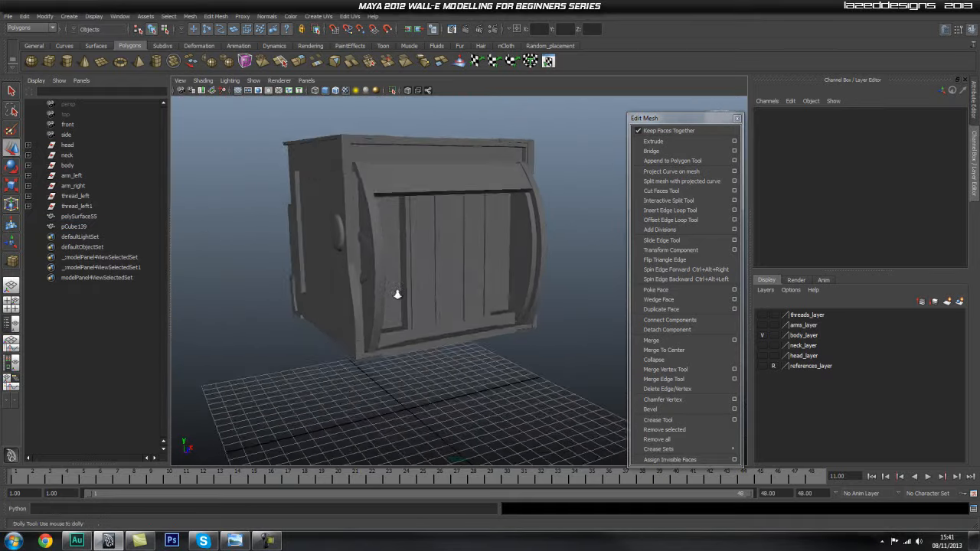
{"action": "right_click_drag", "start_coordinate": [391, 293], "coordinate": [457, 363], "text": "alt"}
{"action": "left_click_drag", "start_coordinate": [457, 363], "coordinate": [593, 334], "text": "alt"}
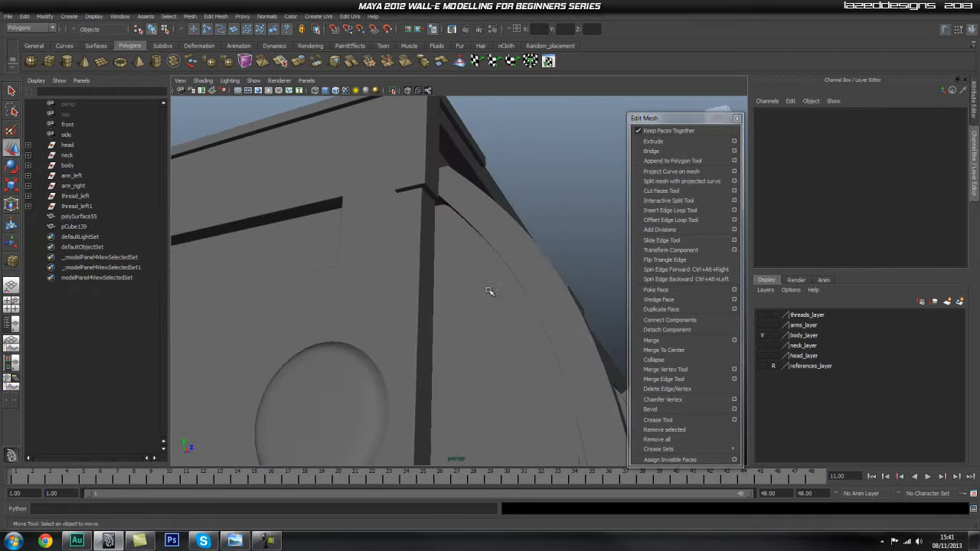
{"action": "left_click_drag", "start_coordinate": [499, 282], "coordinate": [625, 340], "text": "alt"}
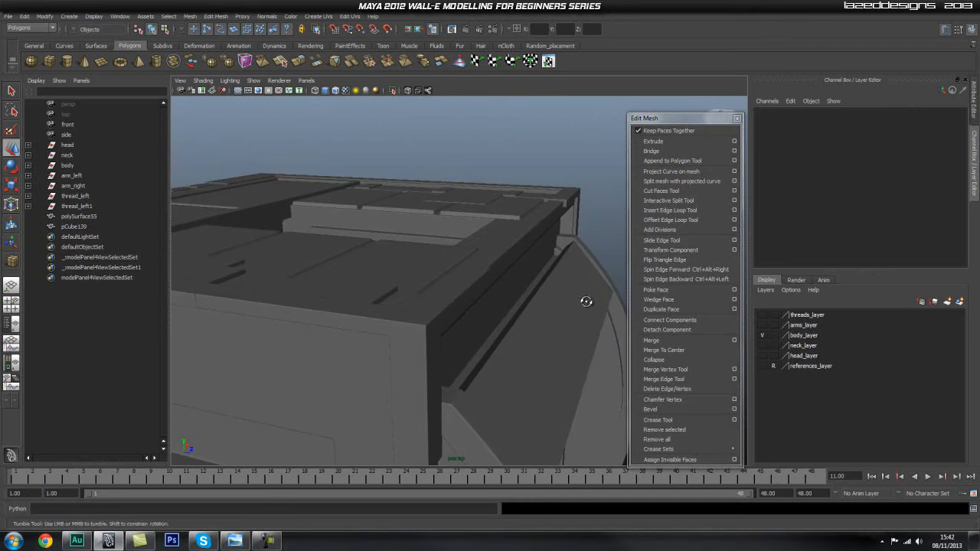
{"action": "mouse_move", "coordinate": [540, 287]}
{"action": "left_mouse_down", "text": "alt"}
{"action": "mouse_move", "coordinate": [472, 293]}
{"action": "mouse_move", "coordinate": [532, 276]}
{"action": "left_mouse_up", "text": "alt"}
{"action": "right_click_drag", "start_coordinate": [533, 276], "coordinate": [337, 242], "text": "alt"}
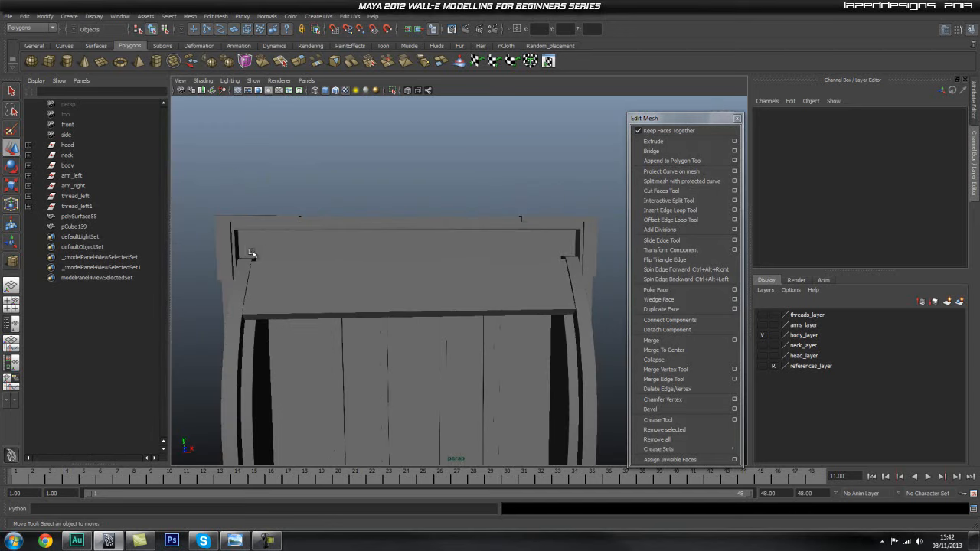
{"action": "left_click_drag", "start_coordinate": [518, 255], "coordinate": [492, 309], "text": "alt"}
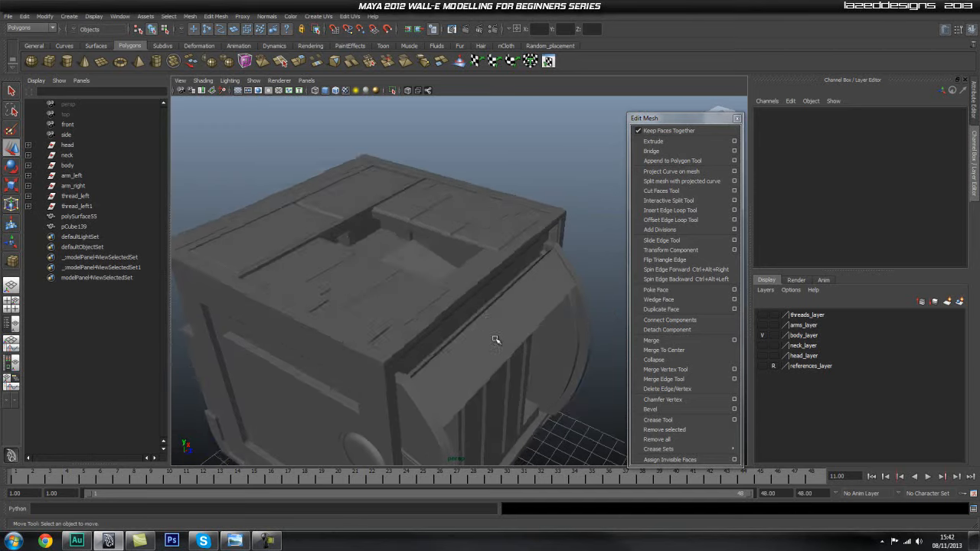
{"action": "right_click_drag", "start_coordinate": [498, 339], "coordinate": [560, 292], "text": "alt"}
{"action": "left_click_drag", "start_coordinate": [560, 292], "coordinate": [528, 304], "text": "alt"}
Isolate the sloped cover plate so that it is shown without the rest of the body.
{"action": "left_click", "coordinate": [499, 293]}
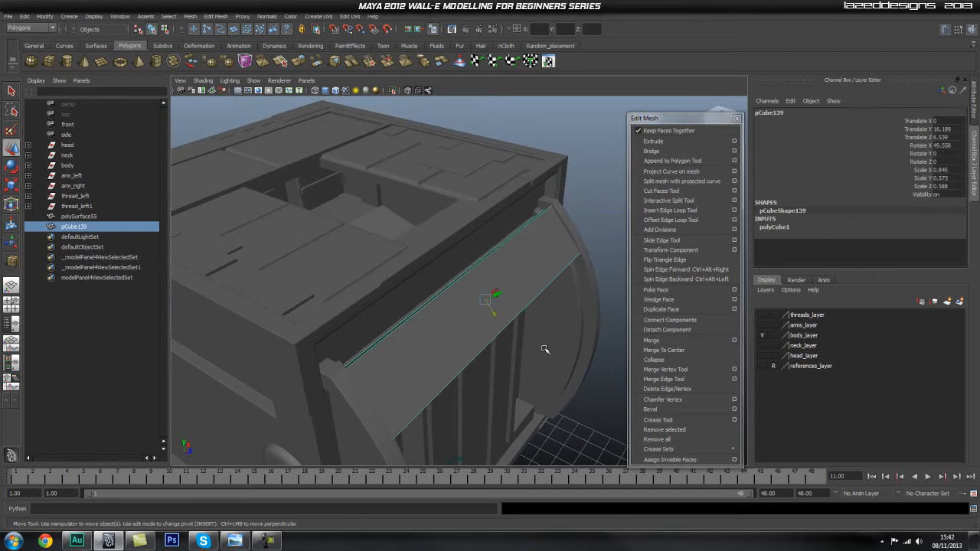
{"action": "left_click", "coordinate": [393, 89]}
{"action": "left_click_drag", "start_coordinate": [573, 252], "coordinate": [496, 236], "text": "alt"}
{"action": "left_click_drag", "start_coordinate": [411, 235], "coordinate": [492, 253], "text": "alt"}
{"action": "key", "text": "space"}
{"action": "middle_click_drag", "start_coordinate": [440, 236], "coordinate": [432, 219], "text": "alt"}
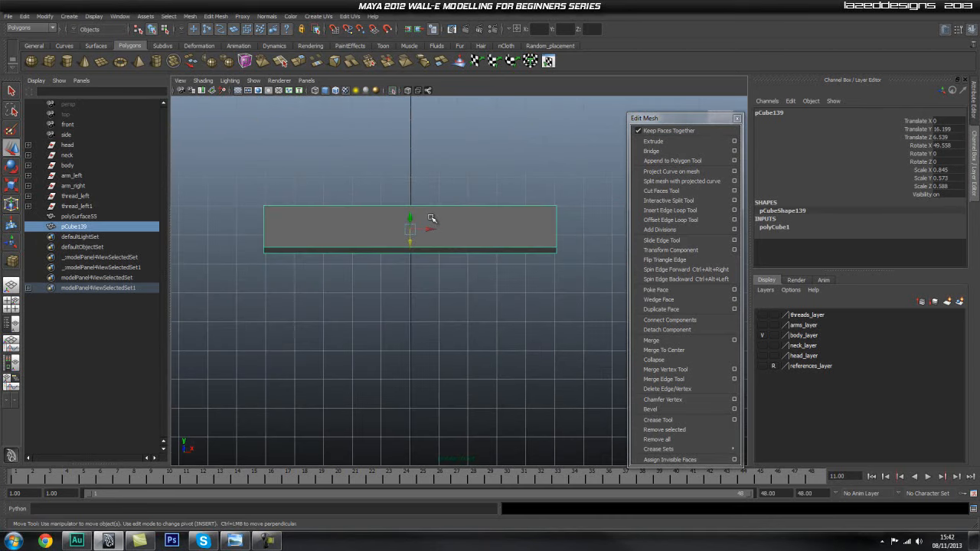
{"action": "right_click_drag", "start_coordinate": [363, 166], "coordinate": [420, 159], "text": "alt"}
{"action": "middle_click_drag", "start_coordinate": [421, 176], "coordinate": [429, 195], "text": "alt"}
{"action": "right_click_drag", "start_coordinate": [429, 195], "coordinate": [497, 199], "text": "alt"}
{"action": "middle_click_drag", "start_coordinate": [498, 199], "coordinate": [504, 199], "text": "alt"}
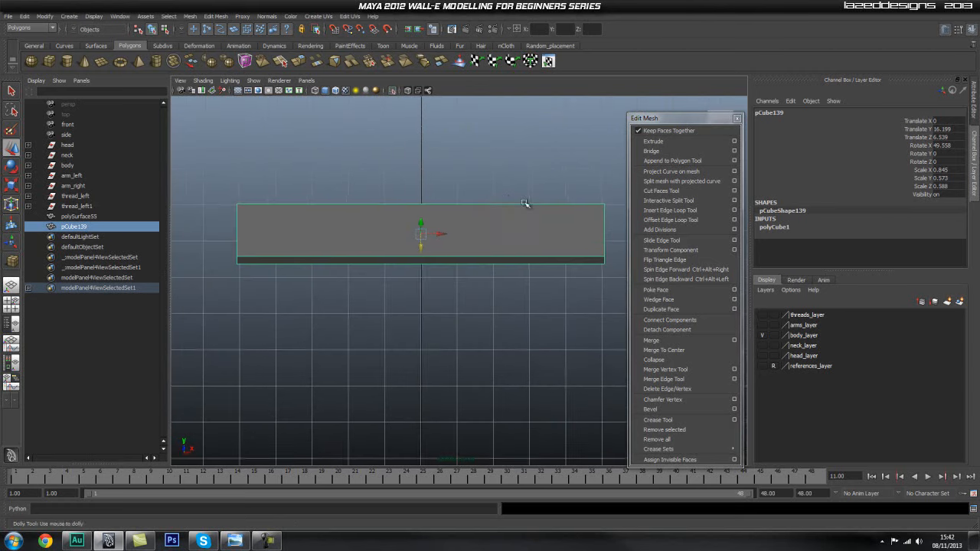
{"action": "left_click_drag", "start_coordinate": [484, 201], "coordinate": [507, 249], "text": "alt"}
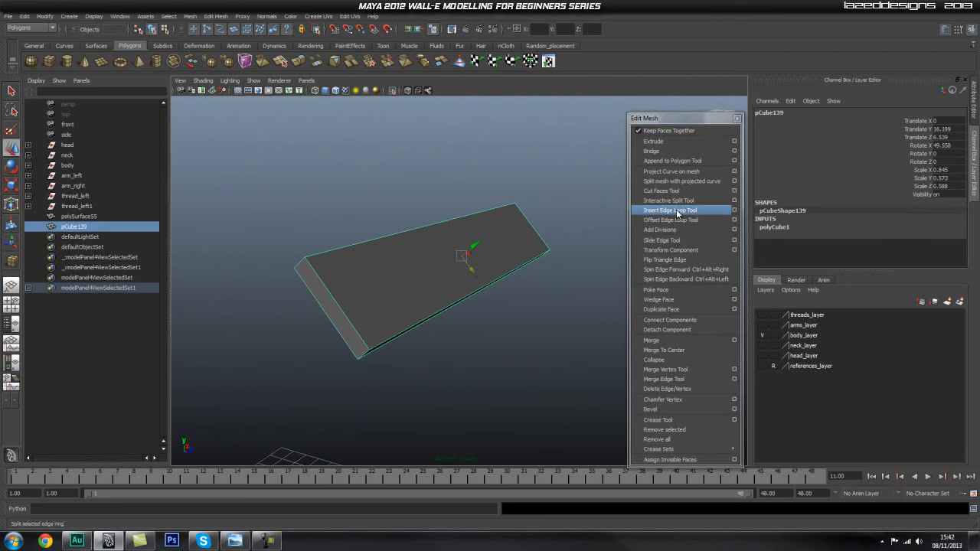
{"action": "left_click", "coordinate": [668, 210]}
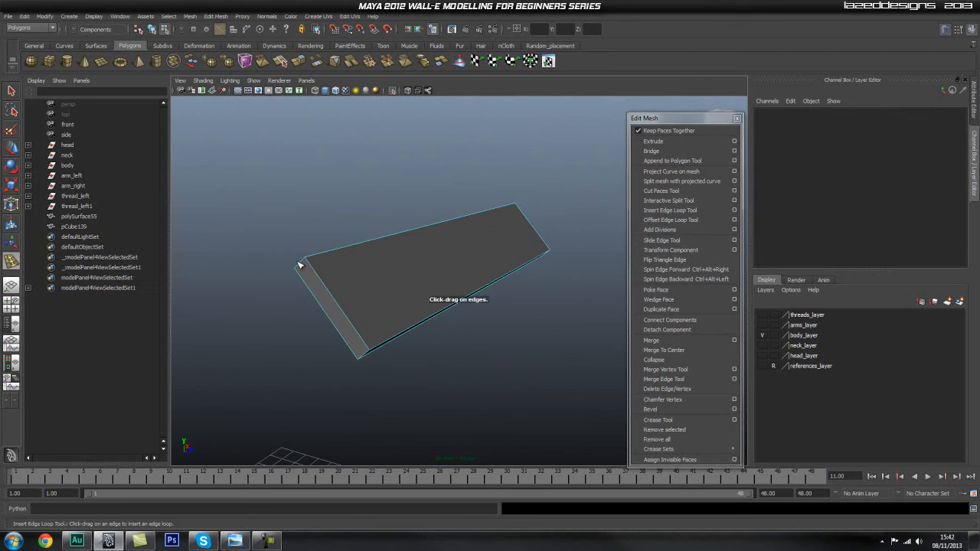
{"action": "left_click_drag", "start_coordinate": [308, 265], "coordinate": [309, 265]}
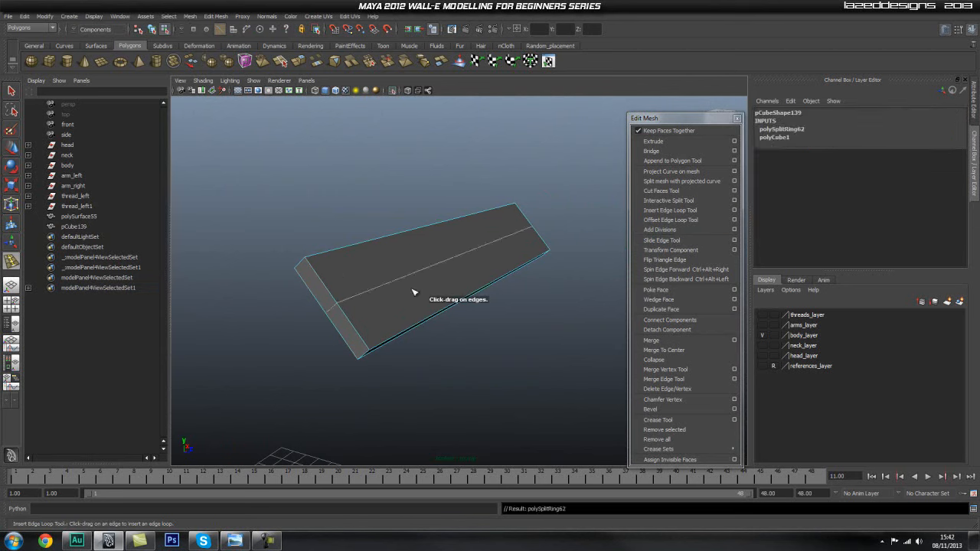
{"action": "key", "text": "ctrl+z"}
Reset the Insert Edge Loop Tool settings so that loops are placed by relative distance from edge.
{"action": "left_click", "coordinate": [735, 209]}
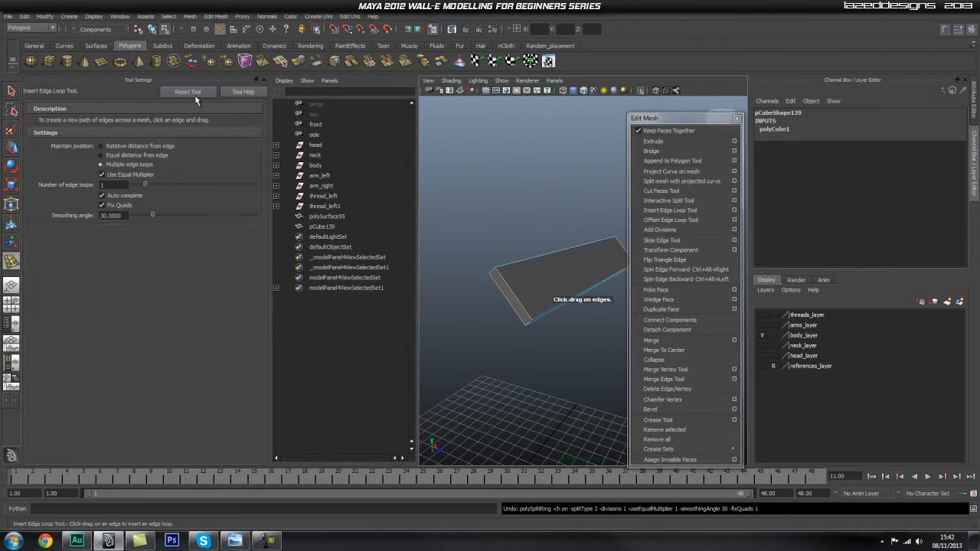
{"action": "left_click_drag", "start_coordinate": [446, 256], "coordinate": [502, 265], "text": "alt"}
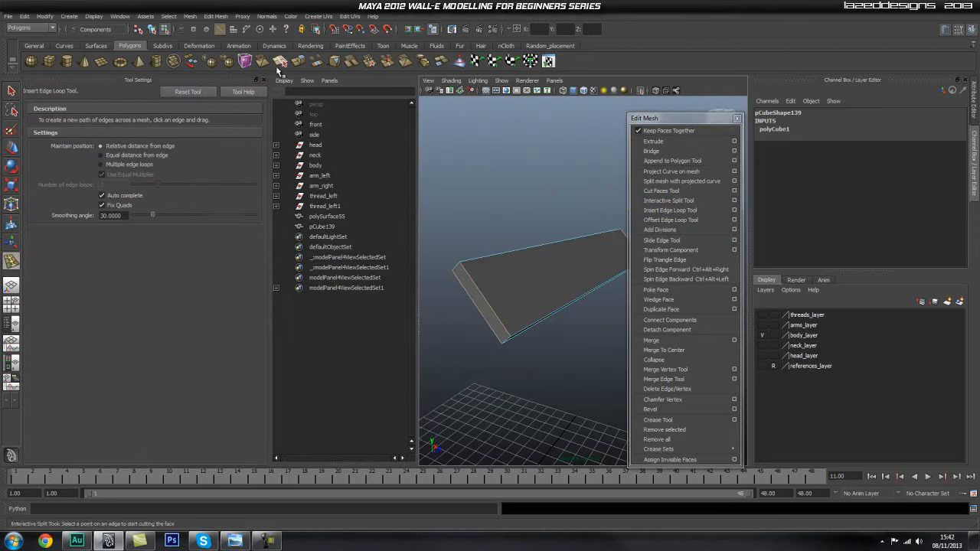
{"action": "left_click", "coordinate": [258, 80]}
{"action": "right_click_drag", "start_coordinate": [401, 210], "coordinate": [449, 201], "text": "alt"}
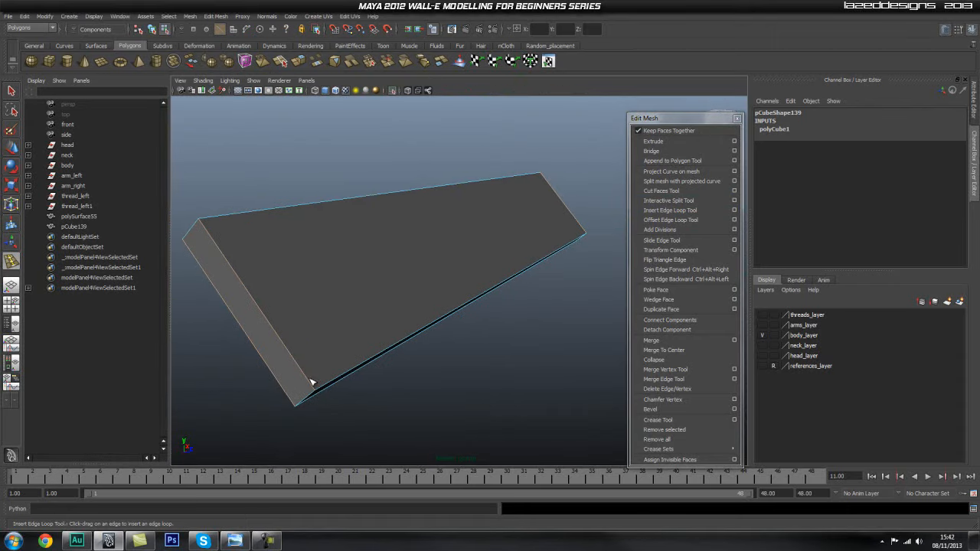
Insert one edge loop close to the cover plate's lower long edge and one close to its upper long edge.
{"action": "left_click_drag", "start_coordinate": [304, 383], "coordinate": [308, 381]}
{"action": "left_click_drag", "start_coordinate": [213, 238], "coordinate": [209, 234]}
{"action": "left_click_drag", "start_coordinate": [448, 272], "coordinate": [426, 273], "text": "alt"}
{"action": "middle_click_drag", "start_coordinate": [295, 289], "coordinate": [359, 264], "text": "alt"}
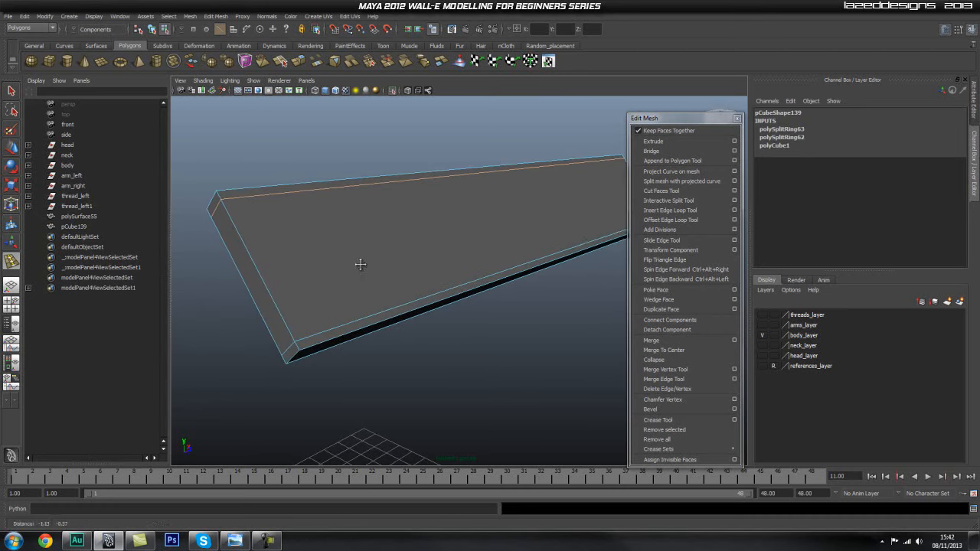
Switch the Insert Edge Loop Tool to multiple edge loops with 2 loops, and insert both across the plate's length.
{"action": "middle_click_drag", "start_coordinate": [384, 296], "coordinate": [373, 296], "text": "alt"}
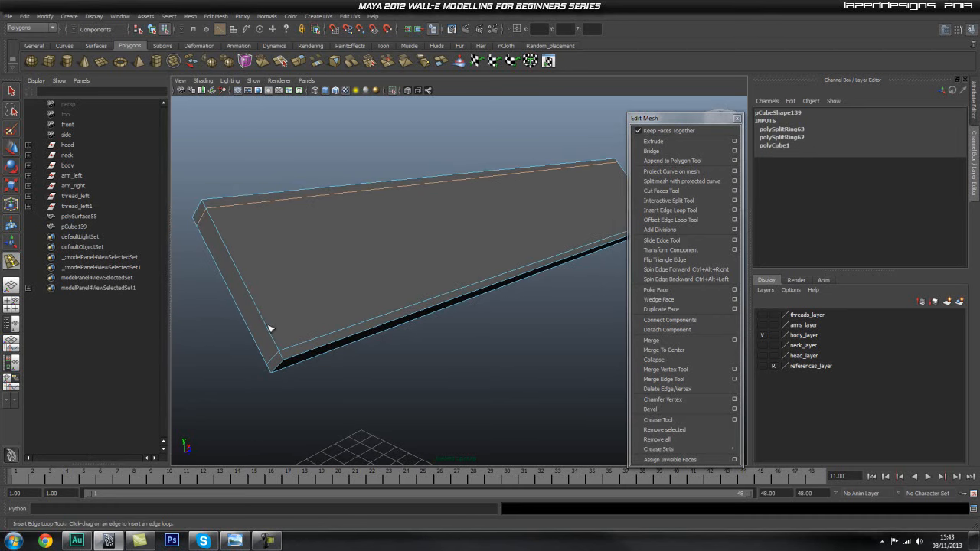
{"action": "left_click_drag", "start_coordinate": [363, 296], "coordinate": [293, 293], "text": "alt"}
{"action": "scroll", "coordinate": [293, 294], "scroll_direction": "down", "scroll_amount": 2}
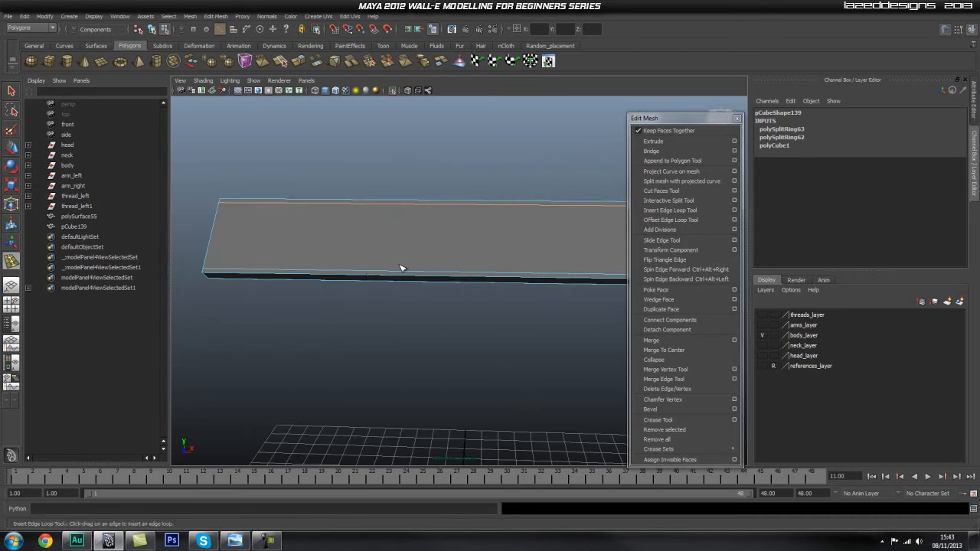
{"action": "middle_click_drag", "start_coordinate": [368, 278], "coordinate": [302, 295], "text": "alt"}
{"action": "left_click_drag", "start_coordinate": [302, 295], "coordinate": [414, 268], "text": "alt"}
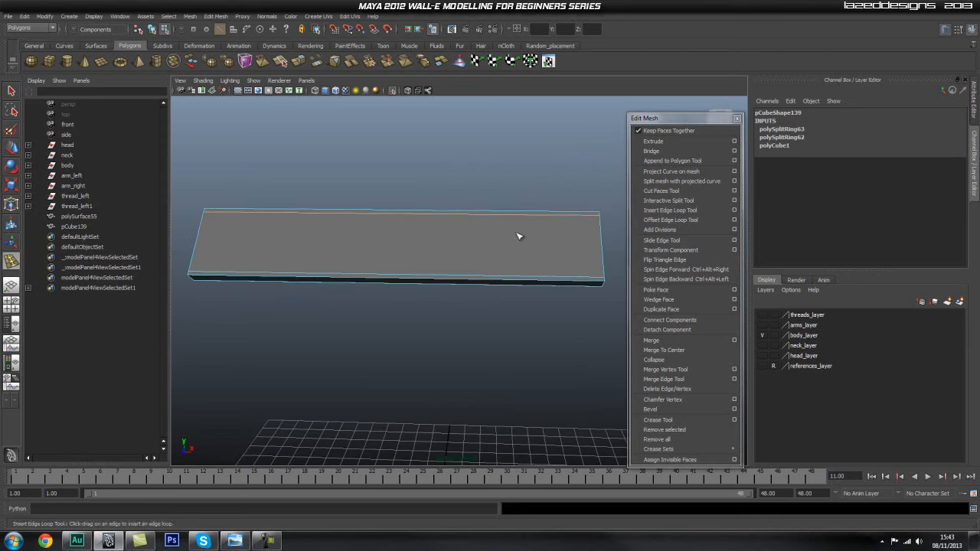
{"action": "left_click", "coordinate": [735, 211]}
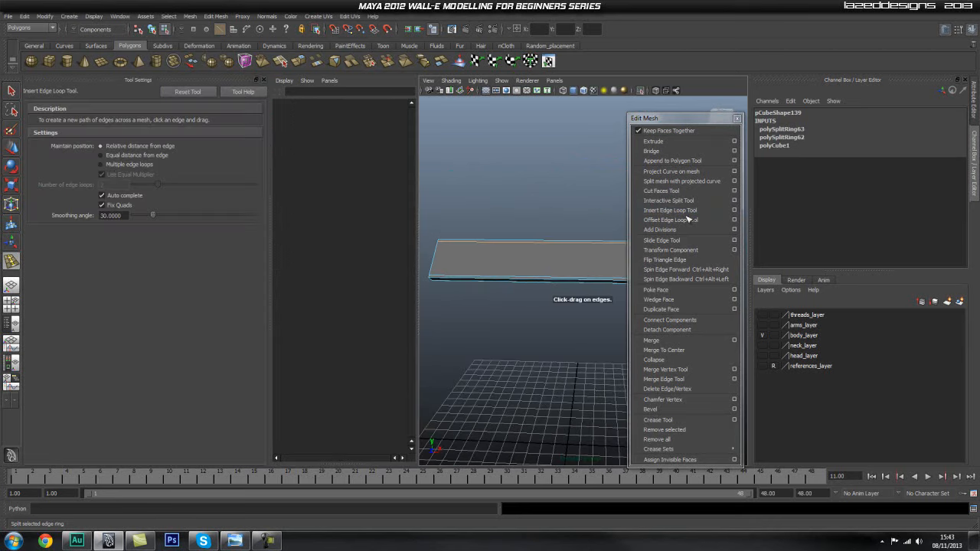
{"action": "left_click", "coordinate": [120, 165]}
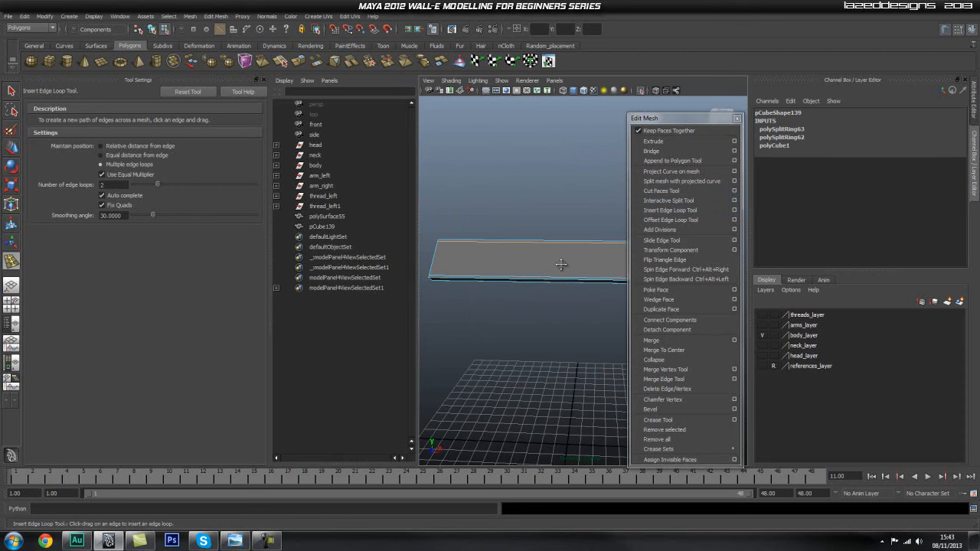
{"action": "middle_click_drag", "start_coordinate": [561, 265], "coordinate": [539, 248], "text": "alt"}
{"action": "left_click", "coordinate": [524, 253]}
Scale the two crosswise edge loops apart along X by about 1.5, toward the short ends of the plate.
{"action": "key", "text": "r"}
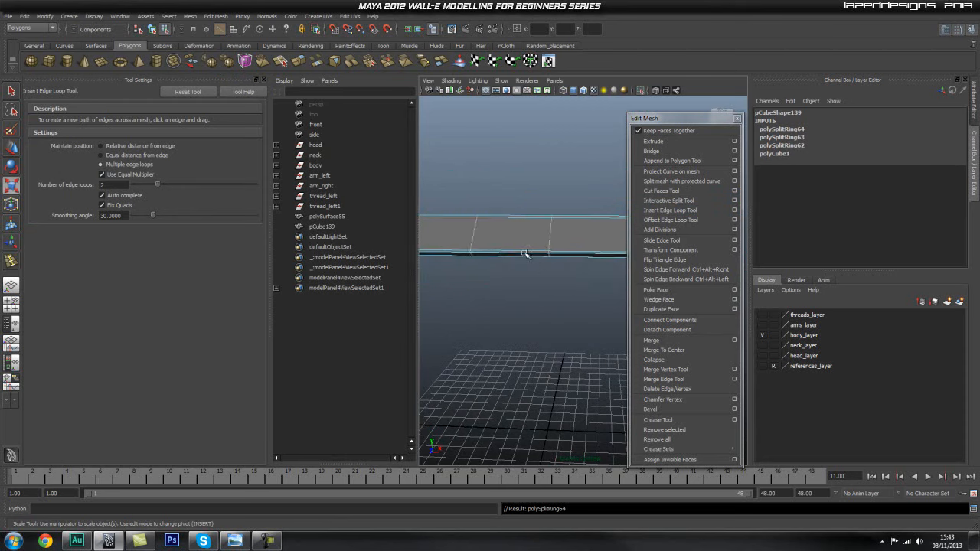
{"action": "left_click_drag", "start_coordinate": [525, 257], "coordinate": [498, 271], "text": "alt"}
{"action": "scroll", "coordinate": [537, 273], "scroll_direction": "up", "scroll_amount": 5}
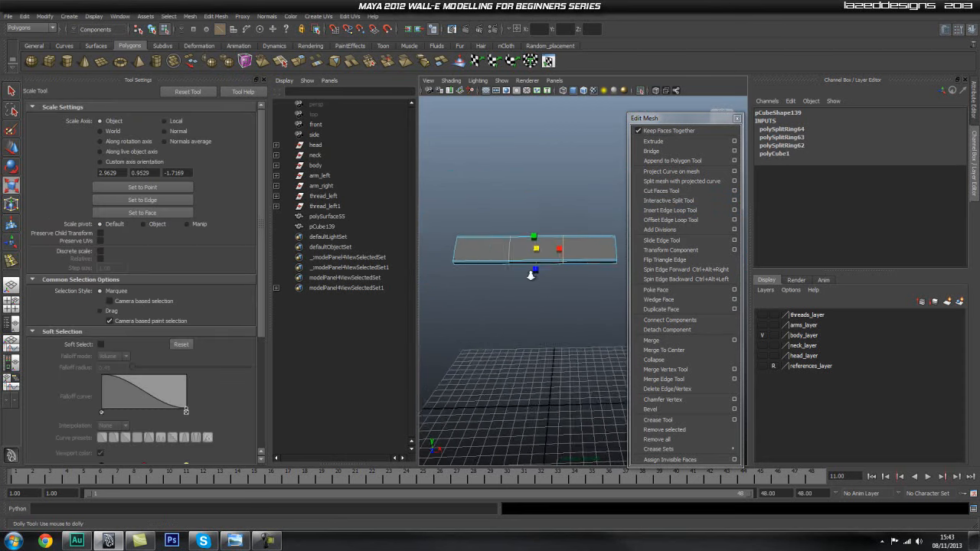
{"action": "left_click_drag", "start_coordinate": [557, 252], "coordinate": [561, 254]}
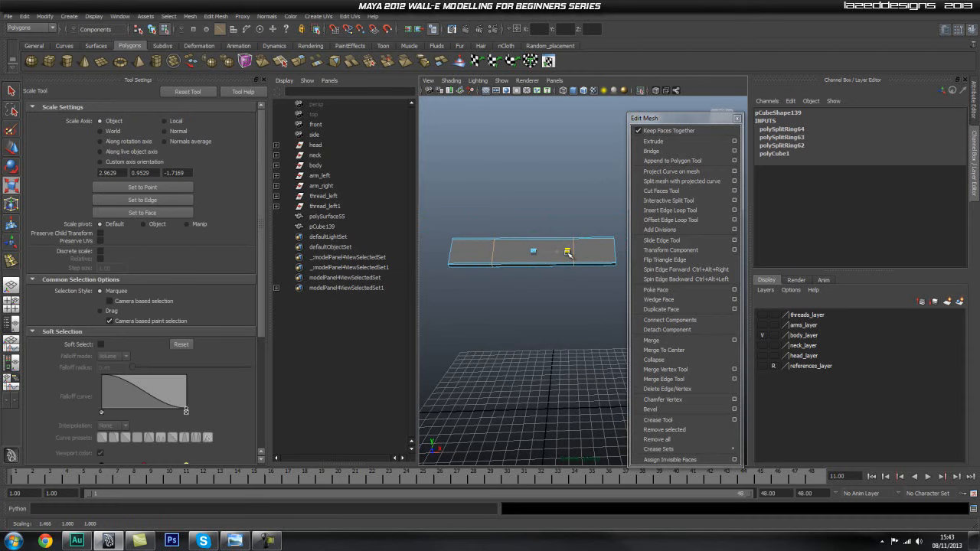
Insert two more crosswise edge loops in the plate's middle section and scale them about -2.9 along X to sit just inside the first pair.
{"action": "scroll", "coordinate": [545, 268], "scroll_direction": "up", "scroll_amount": 3}
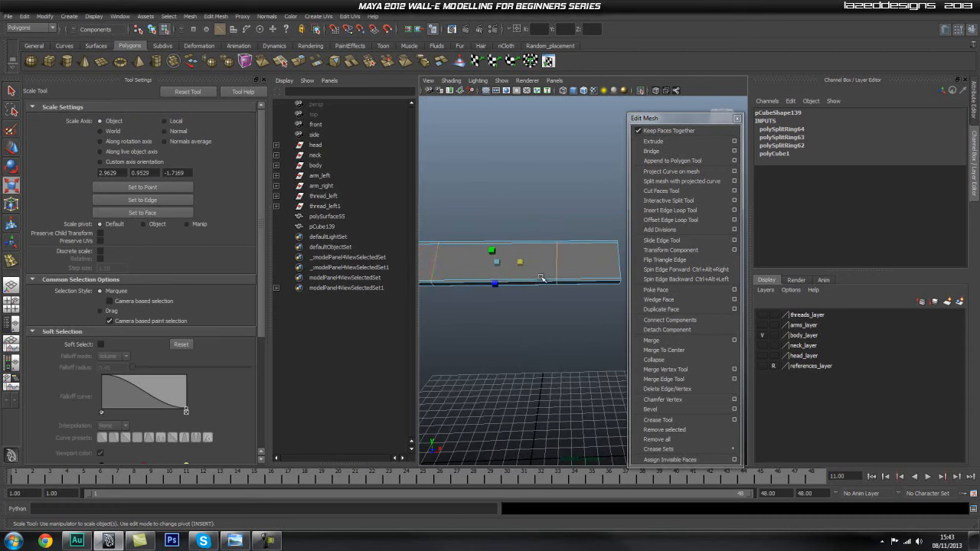
{"action": "left_click", "coordinate": [264, 80]}
{"action": "scroll", "coordinate": [392, 228], "scroll_direction": "down", "scroll_amount": 1}
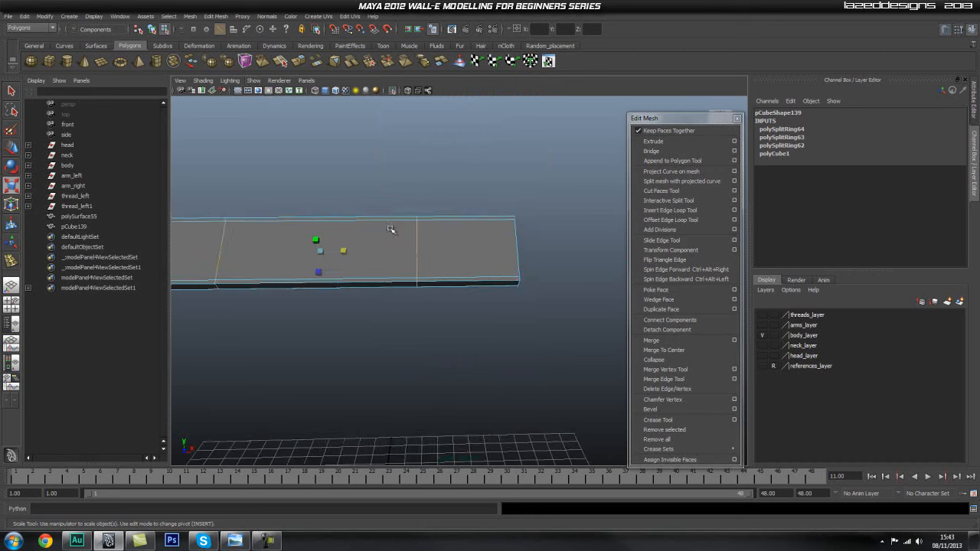
{"action": "middle_click_drag", "start_coordinate": [394, 230], "coordinate": [449, 212], "text": "alt"}
{"action": "left_click", "coordinate": [670, 210]}
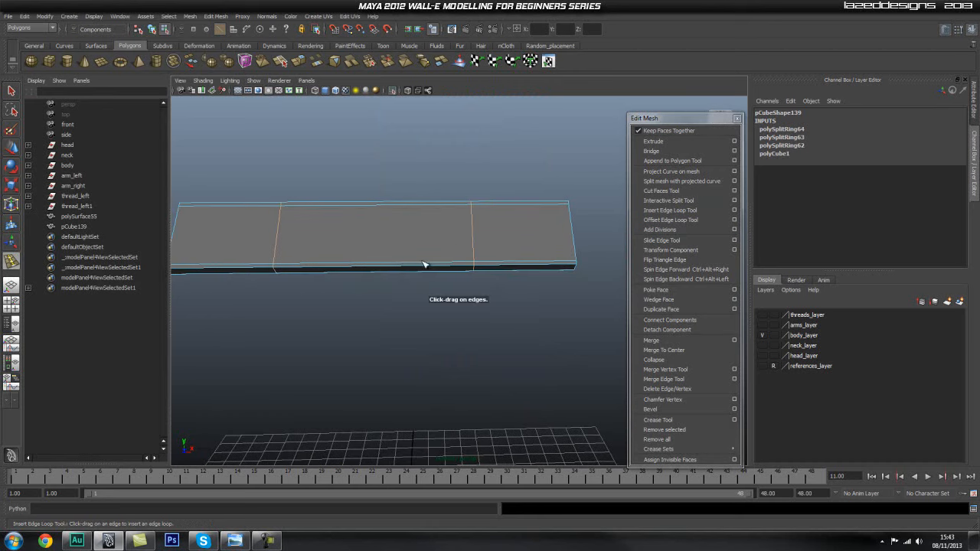
{"action": "left_click", "coordinate": [425, 265]}
{"action": "key", "text": "r"}
{"action": "left_click_drag", "start_coordinate": [355, 239], "coordinate": [343, 239]}
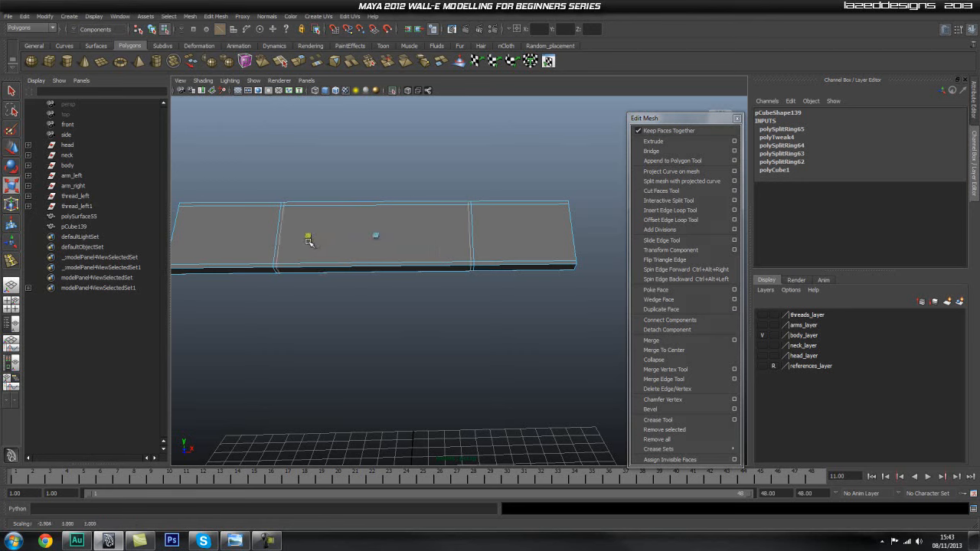
{"action": "right_click_drag", "start_coordinate": [360, 230], "coordinate": [478, 235], "text": "alt"}
{"action": "middle_click_drag", "start_coordinate": [482, 232], "coordinate": [410, 251], "text": "alt"}
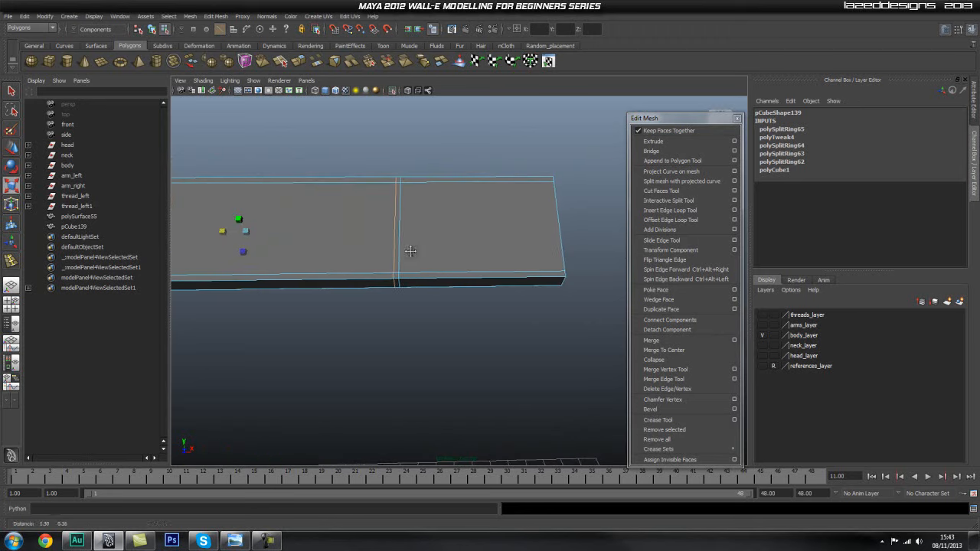
{"action": "right_click", "coordinate": [462, 238]}
{"action": "left_click", "coordinate": [456, 259]}
{"action": "key", "text": "q"}
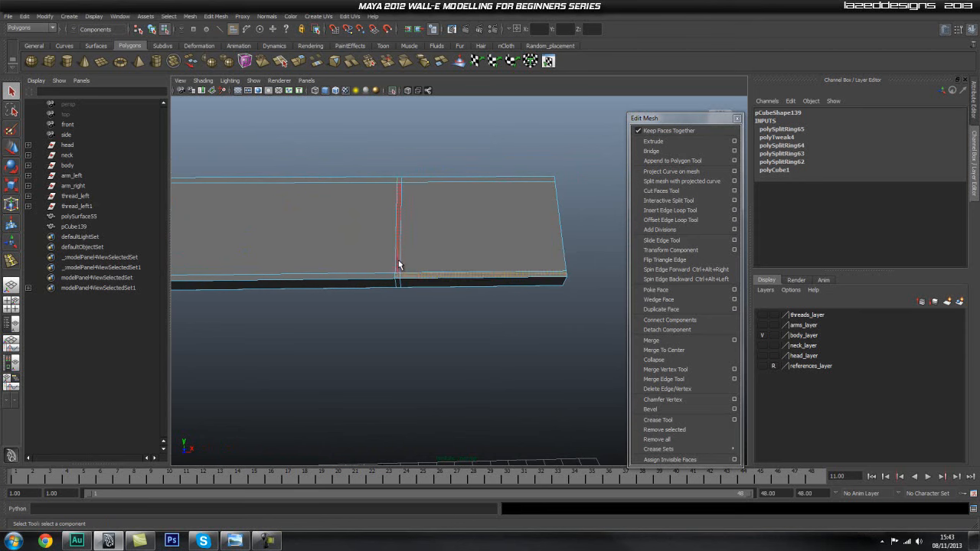
{"action": "left_click", "coordinate": [452, 181], "text": "shift"}
{"action": "scroll", "coordinate": [459, 207], "scroll_direction": "down", "scroll_amount": 3}
{"action": "middle_click_drag", "start_coordinate": [356, 208], "coordinate": [578, 204], "text": "alt"}
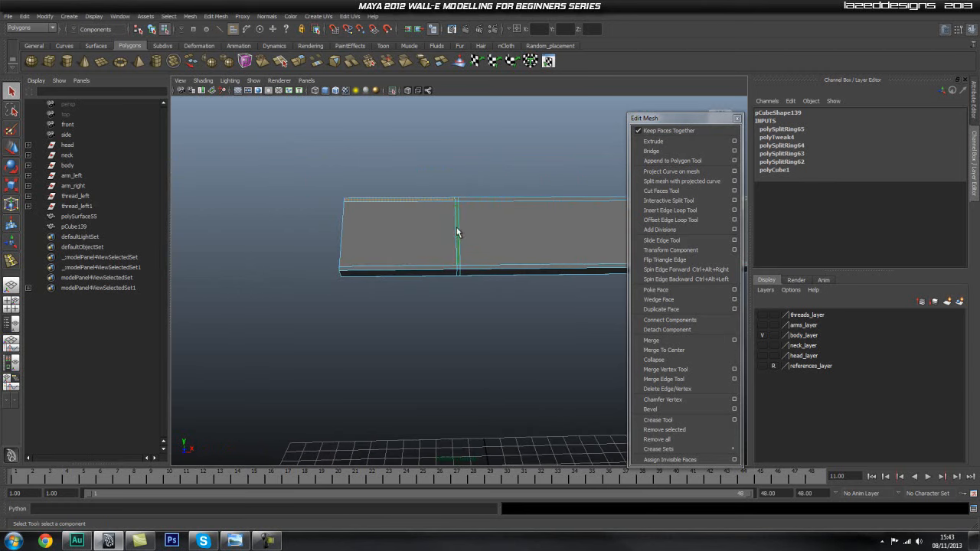
{"action": "left_click_drag", "start_coordinate": [528, 217], "coordinate": [467, 257], "text": "alt"}
{"action": "left_click_drag", "start_coordinate": [514, 220], "coordinate": [436, 227], "text": "alt"}
{"action": "middle_click_drag", "start_coordinate": [359, 240], "coordinate": [358, 233], "text": "alt"}
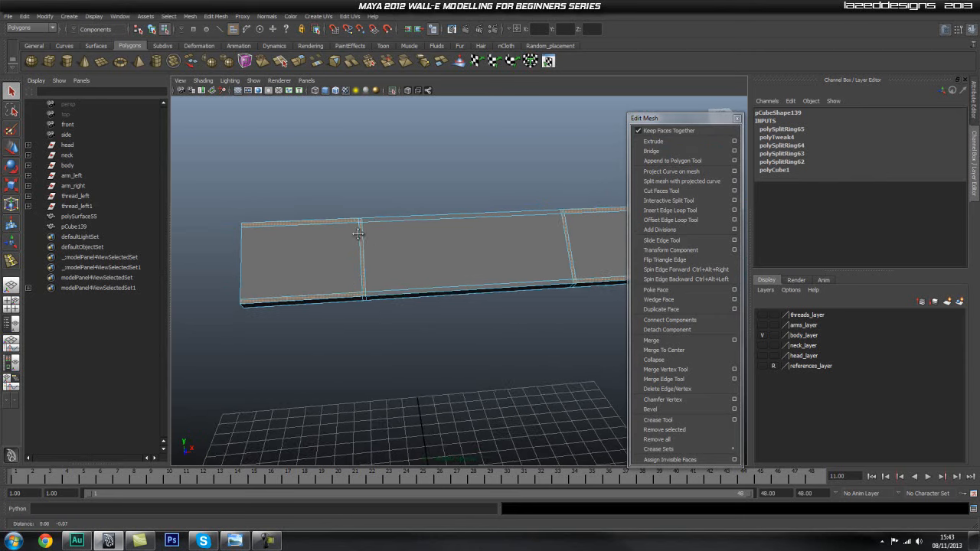
Select the inner loop of each crosswise pair and scale them about -0.97 along X to widen both crosswise strips slightly.
{"action": "mouse_move", "coordinate": [370, 248]}
{"action": "right_mouse_down"}
{"action": "mouse_move", "coordinate": [372, 230]}
{"action": "mouse_move", "coordinate": [363, 254]}
{"action": "right_mouse_up"}
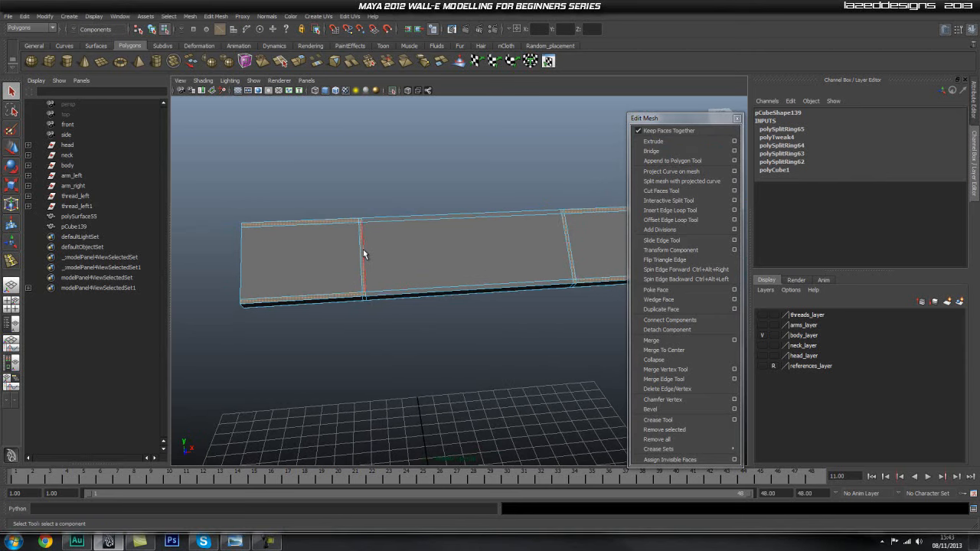
{"action": "left_click", "coordinate": [568, 248], "text": "shift"}
{"action": "key", "text": "r"}
{"action": "left_click_drag", "start_coordinate": [447, 255], "coordinate": [444, 256]}
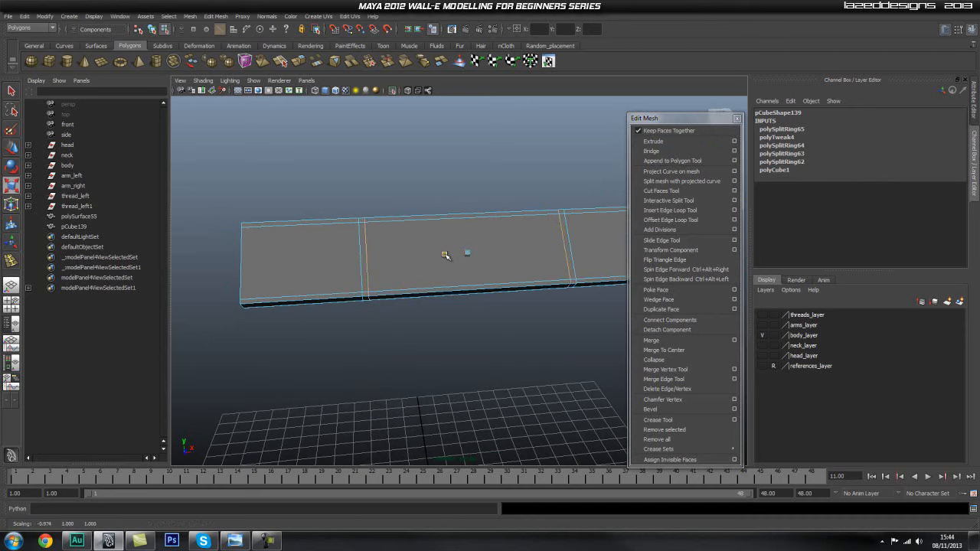
Extrude the two crosswise strips and the long-edge strips of both end sections, raising them outward as frames around the end panels.
{"action": "scroll", "coordinate": [383, 261], "scroll_direction": "up", "scroll_amount": 1}
{"action": "middle_click_drag", "start_coordinate": [363, 261], "coordinate": [373, 254], "text": "alt"}
{"action": "right_click", "coordinate": [369, 274]}
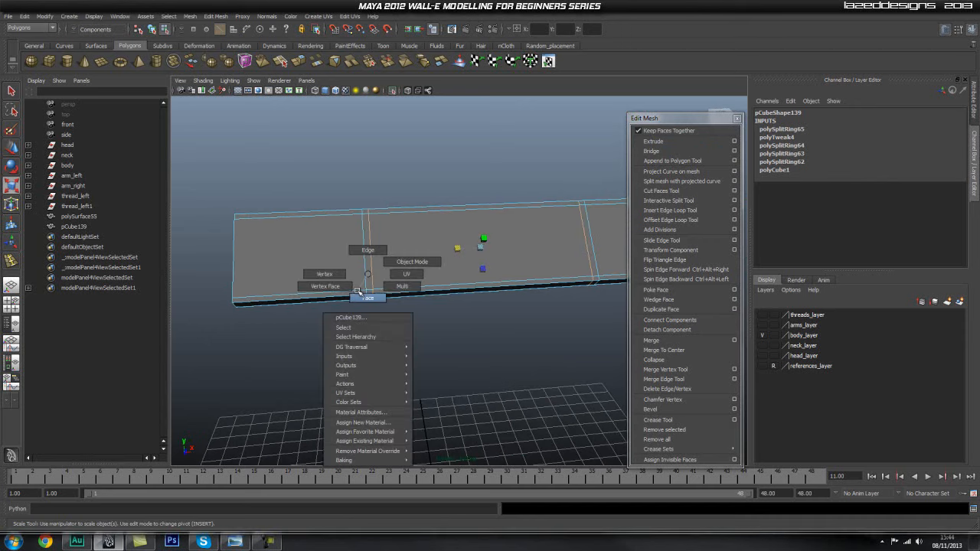
{"action": "left_click", "coordinate": [358, 296]}
{"action": "left_click", "coordinate": [367, 273]}
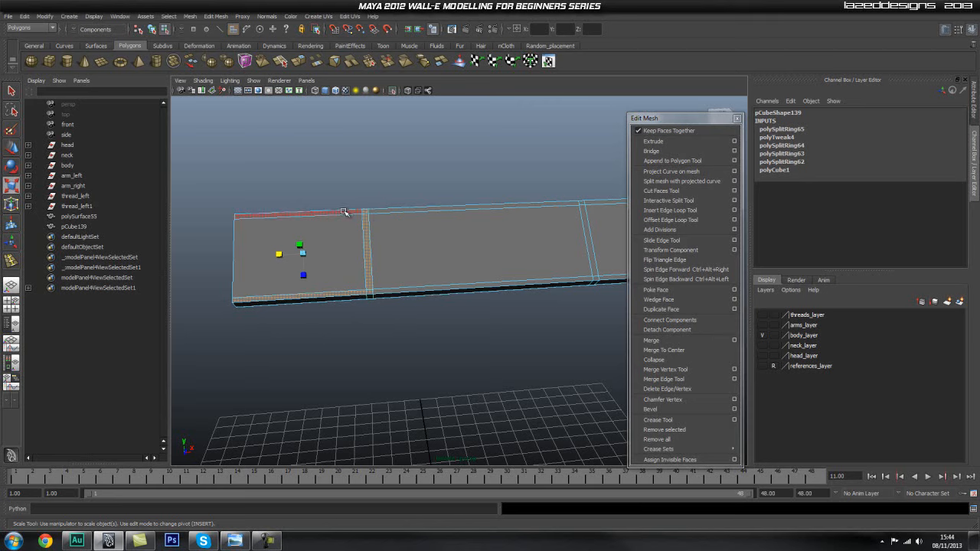
{"action": "middle_click_drag", "start_coordinate": [532, 221], "coordinate": [353, 228], "text": "alt"}
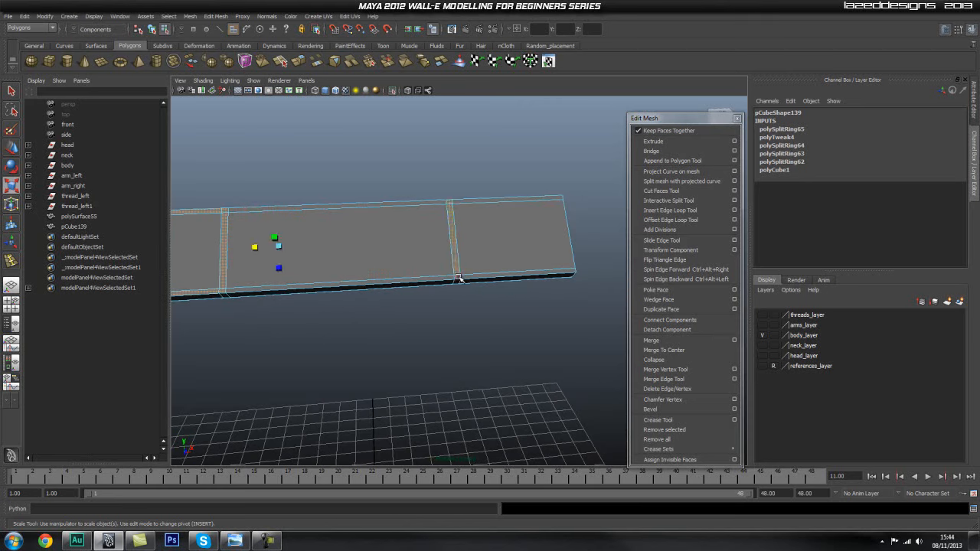
{"action": "left_click", "coordinate": [660, 142]}
{"action": "left_click_drag", "start_coordinate": [495, 225], "coordinate": [422, 250], "text": "alt"}
{"action": "key", "text": "w"}
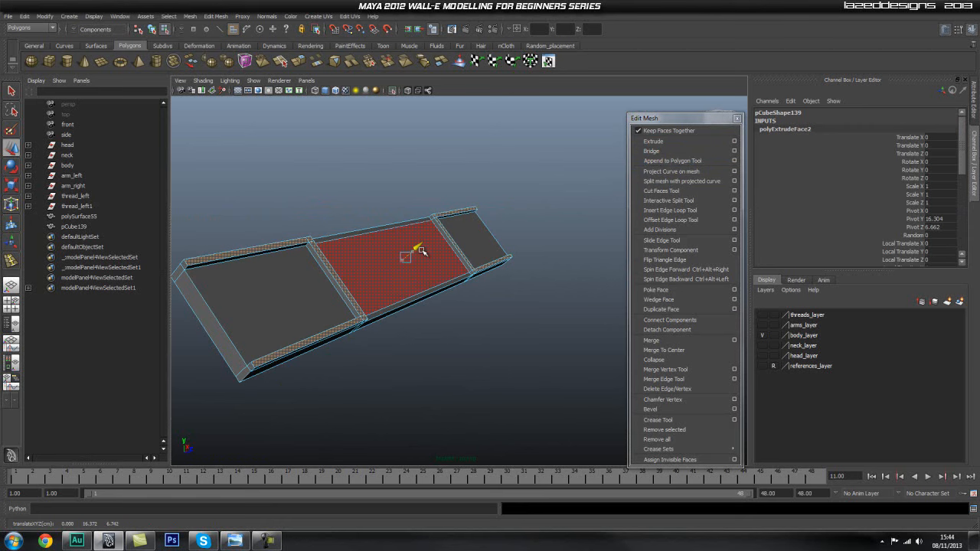
Try to shift the large panel faces in the plate's two end sections relative to the raised frames.
{"action": "left_click_drag", "start_coordinate": [381, 282], "coordinate": [209, 288], "text": "alt"}
{"action": "right_click_drag", "start_coordinate": [209, 288], "coordinate": [403, 272], "text": "alt"}
{"action": "left_click", "coordinate": [404, 274]}
{"action": "left_click_drag", "start_coordinate": [422, 273], "coordinate": [350, 269], "text": "alt"}
{"action": "left_click", "coordinate": [352, 265], "text": "shift"}
{"action": "key", "text": "w"}
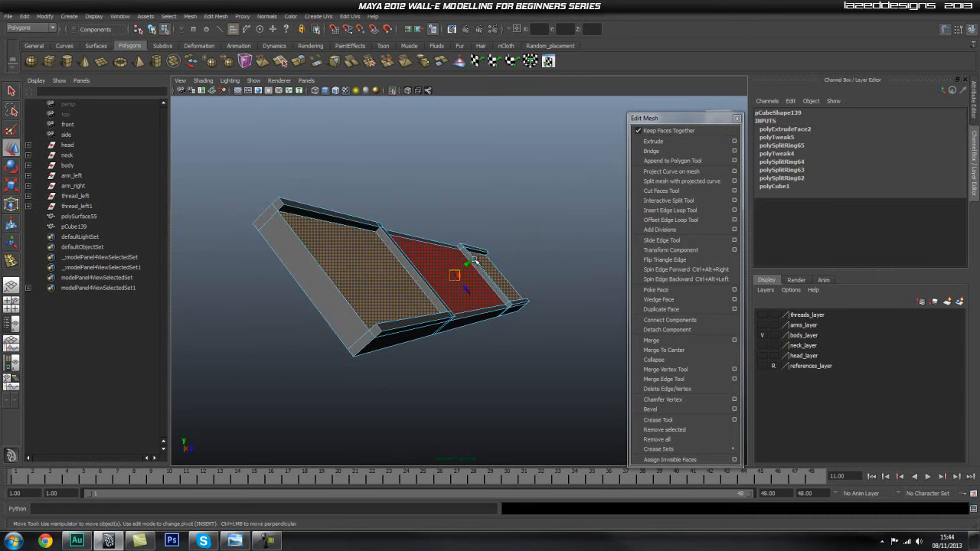
{"action": "left_click_drag", "start_coordinate": [467, 264], "coordinate": [379, 275]}
{"action": "left_click", "coordinate": [369, 171]}
{"action": "left_click_drag", "start_coordinate": [369, 171], "coordinate": [438, 258], "text": "alt"}
{"action": "right_click_drag", "start_coordinate": [438, 258], "coordinate": [241, 274], "text": "alt"}
{"action": "left_click_drag", "start_coordinate": [424, 268], "coordinate": [315, 278], "text": "alt"}
{"action": "middle_click_drag", "start_coordinate": [315, 278], "coordinate": [455, 188], "text": "alt"}
{"action": "right_click_drag", "start_coordinate": [455, 188], "coordinate": [350, 282], "text": "alt"}
{"action": "key", "text": "ctrl+z"}
{"action": "key", "text": "ctrl+z"}
Try to extrude the two end panel faces and offset them perpendicular to the plate.
{"action": "left_click", "coordinate": [359, 262]}
{"action": "left_click", "coordinate": [580, 218], "text": "shift"}
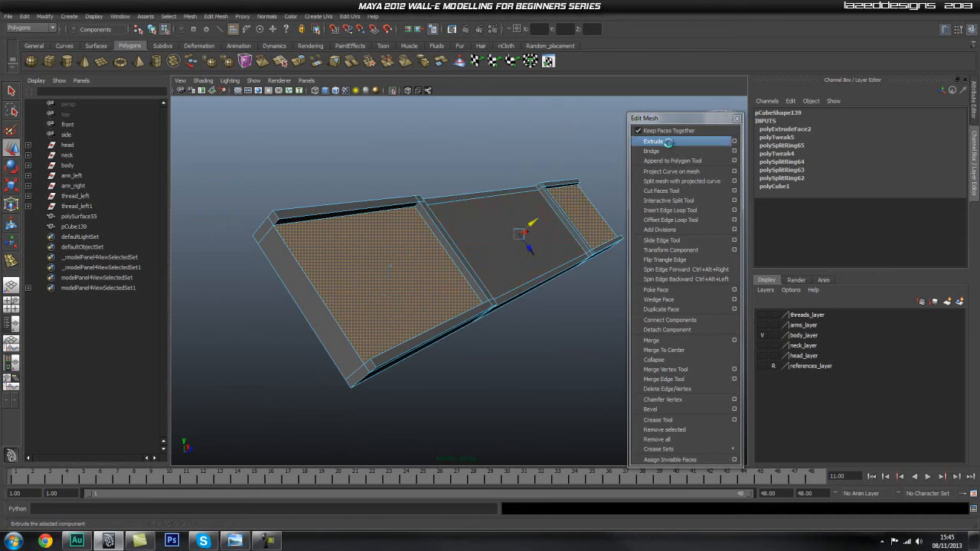
{"action": "left_click", "coordinate": [654, 141]}
{"action": "left_click_drag", "start_coordinate": [533, 222], "coordinate": [537, 221]}
{"action": "scroll", "coordinate": [428, 268], "scroll_direction": "up", "scroll_amount": 2}
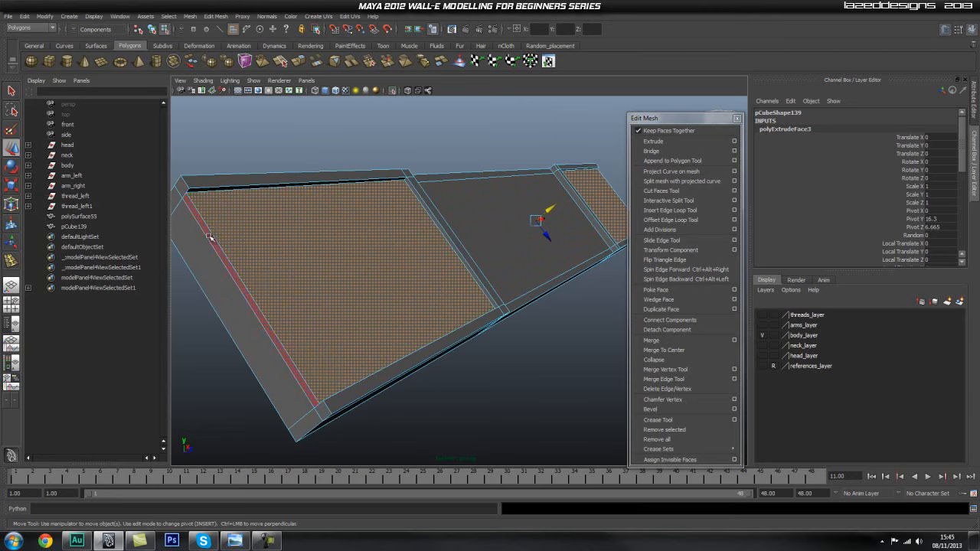
{"action": "key", "text": "ctrl+z"}
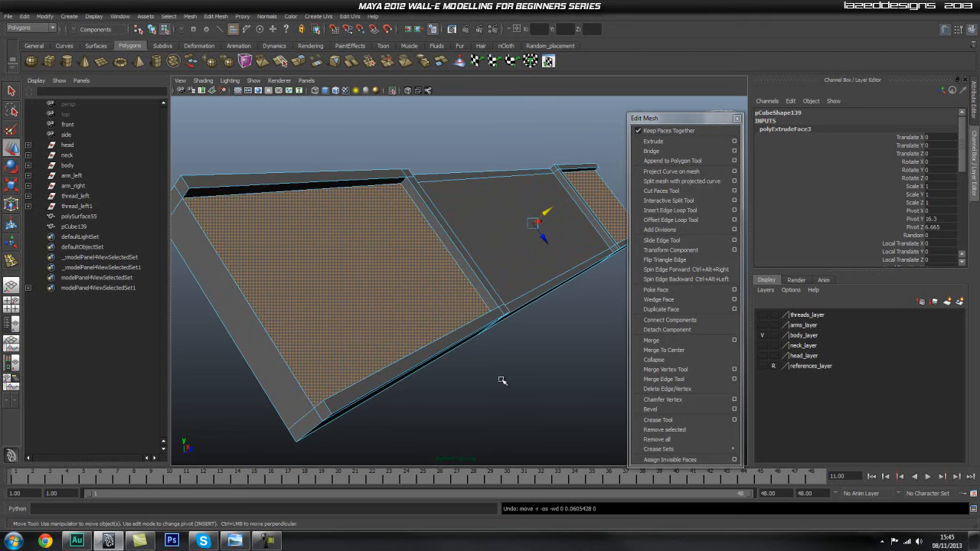
{"action": "key", "text": "ctrl+z"}
Fine-tune the depth of both recessed end panels by moving the two faces slightly along their normal.
{"action": "left_click", "coordinate": [384, 310]}
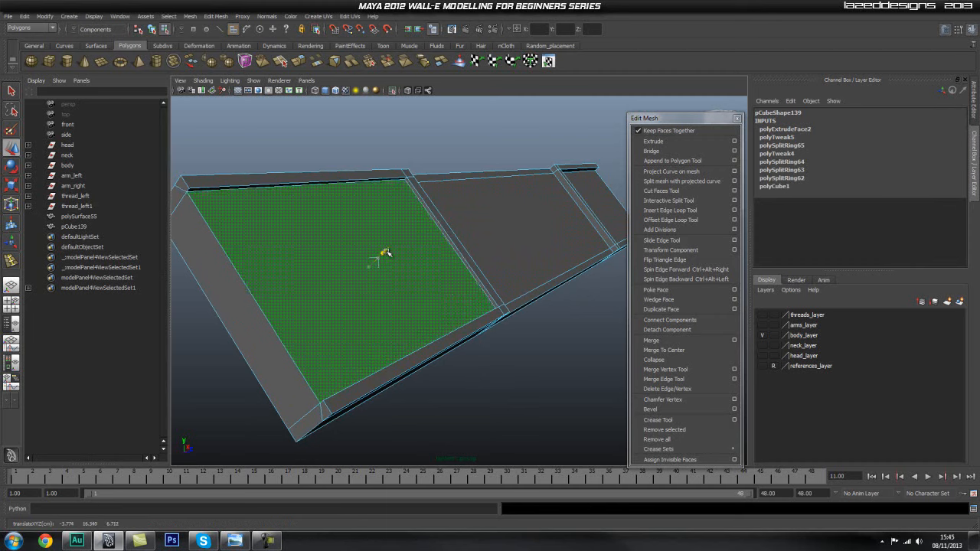
{"action": "key", "text": "ctrl+z"}
{"action": "left_click_drag", "start_coordinate": [549, 211], "coordinate": [551, 211]}
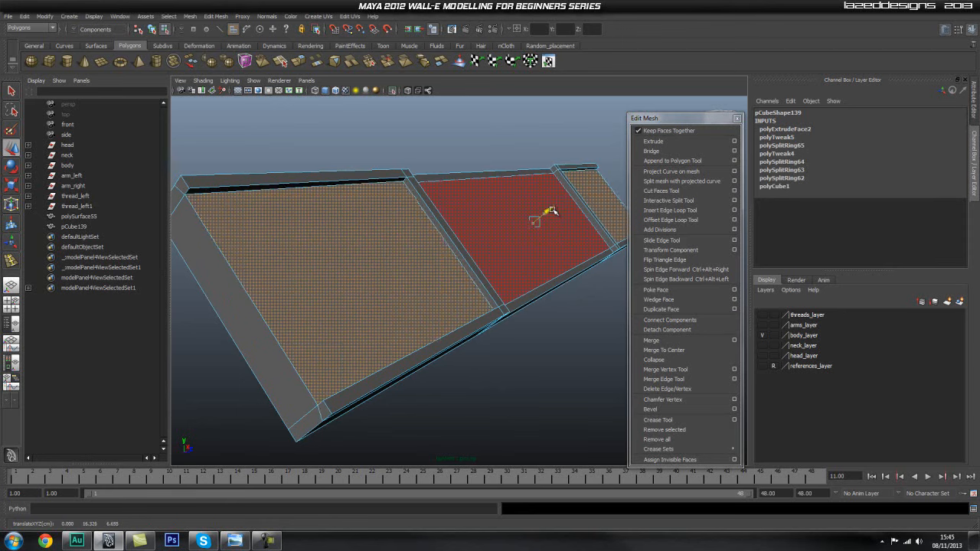
{"action": "left_click_drag", "start_coordinate": [532, 337], "coordinate": [482, 293], "text": "alt"}
{"action": "left_click", "coordinate": [521, 344]}
{"action": "right_click_drag", "start_coordinate": [482, 293], "coordinate": [412, 284], "text": "alt"}
{"action": "left_click_drag", "start_coordinate": [412, 284], "coordinate": [400, 308], "text": "alt"}
{"action": "right_click_drag", "start_coordinate": [400, 309], "coordinate": [420, 291], "text": "alt"}
{"action": "left_click_drag", "start_coordinate": [421, 291], "coordinate": [468, 265], "text": "alt"}
Return to object selection and turn off isolation to show the cover plate on the complete body.
{"action": "key", "text": "q"}
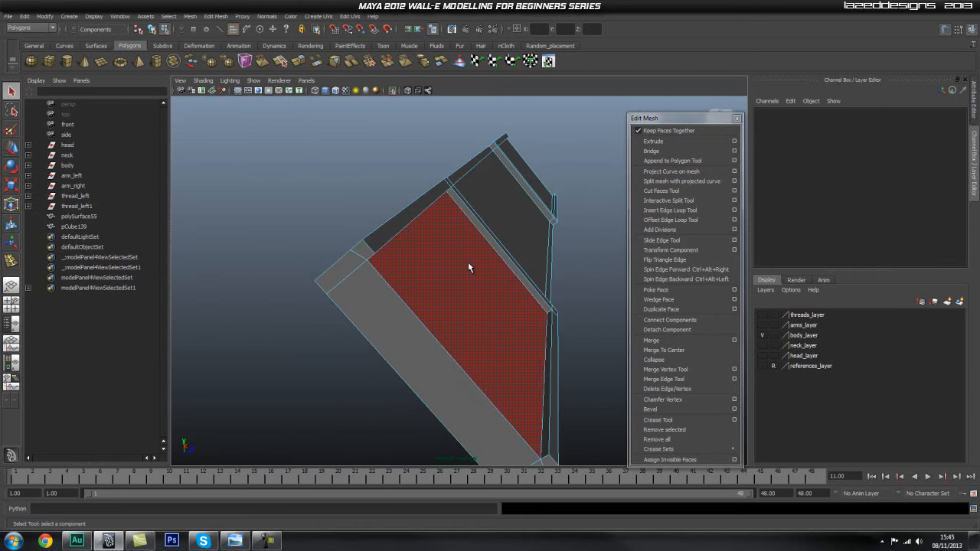
{"action": "left_click", "coordinate": [469, 262]}
{"action": "right_click_drag", "start_coordinate": [474, 249], "coordinate": [501, 228]}
{"action": "key", "text": "a"}
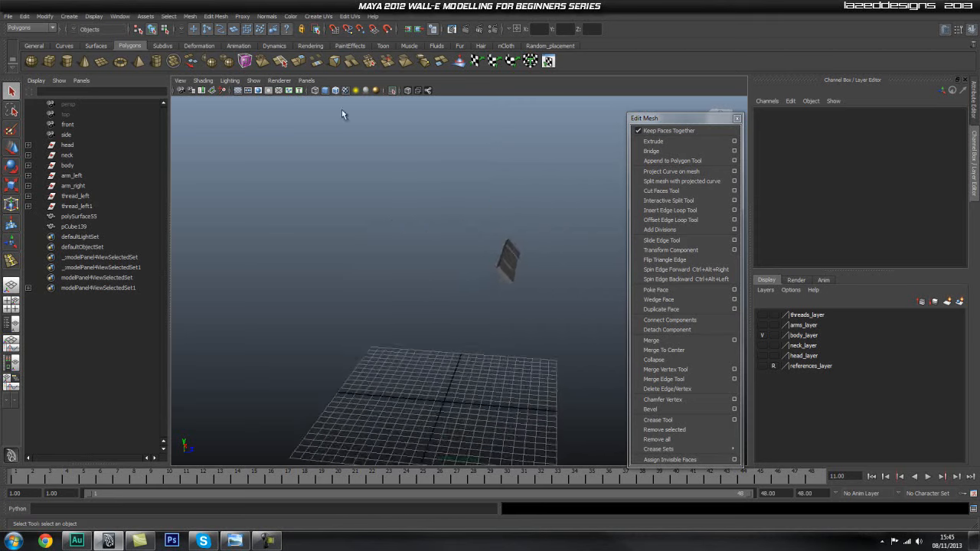
{"action": "left_click", "coordinate": [395, 90]}
{"action": "left_click", "coordinate": [395, 90]}
{"action": "right_click_drag", "start_coordinate": [316, 186], "coordinate": [475, 199], "text": "alt"}
{"action": "mouse_move", "coordinate": [464, 165]}
{"action": "left_mouse_down", "text": "alt"}
{"action": "mouse_move", "coordinate": [458, 180]}
{"action": "mouse_move", "coordinate": [451, 175]}
{"action": "left_mouse_up", "text": "alt"}
{"action": "left_click", "coordinate": [394, 91]}
{"action": "right_click_drag", "start_coordinate": [541, 253], "coordinate": [516, 244], "text": "alt"}
{"action": "left_click_drag", "start_coordinate": [516, 244], "coordinate": [494, 238], "text": "alt"}
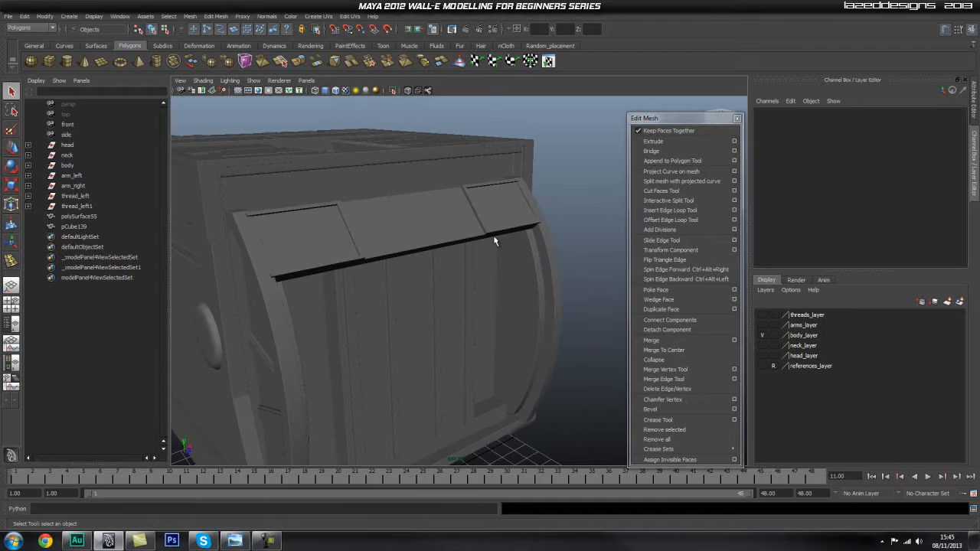
Move the cover plate inward to about Translate Y 16.161 and Translate Z 6.493, closer to the curved rails.
{"action": "left_click", "coordinate": [392, 226]}
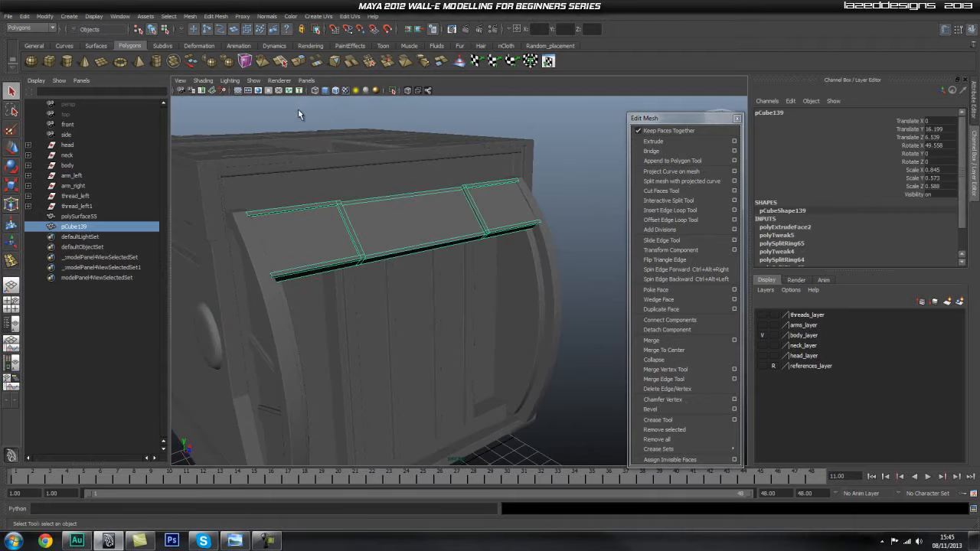
{"action": "right_click_drag", "start_coordinate": [264, 217], "coordinate": [390, 194], "text": "alt"}
{"action": "middle_click_drag", "start_coordinate": [390, 194], "coordinate": [434, 221], "text": "alt"}
{"action": "right_click_drag", "start_coordinate": [433, 222], "coordinate": [427, 221], "text": "alt"}
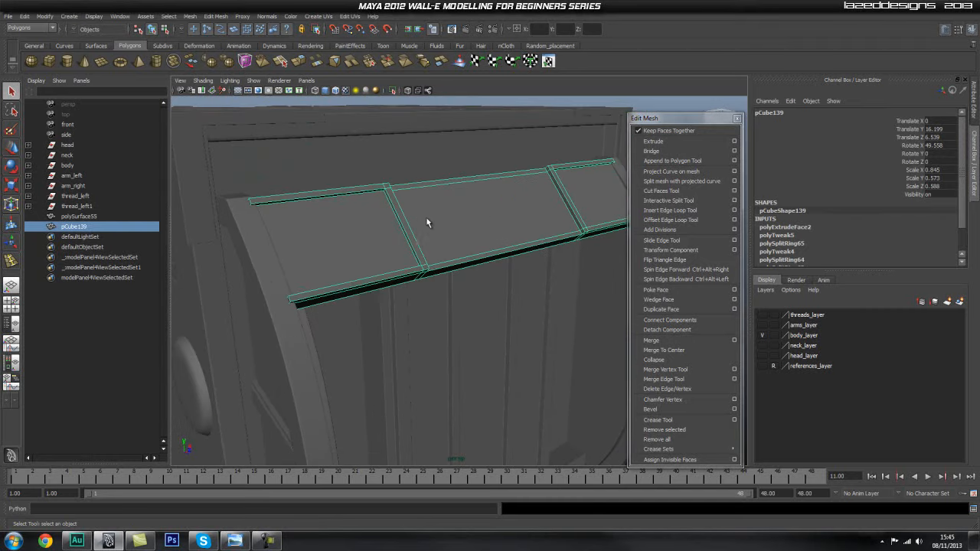
{"action": "key", "text": "w"}
{"action": "left_click_drag", "start_coordinate": [500, 208], "coordinate": [499, 208]}
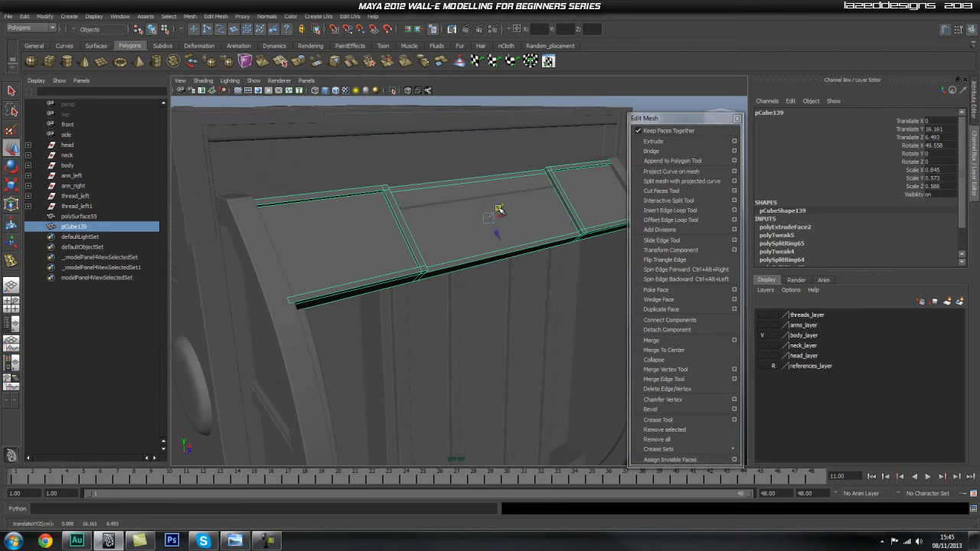
{"action": "left_click_drag", "start_coordinate": [470, 246], "coordinate": [536, 233], "text": "alt"}
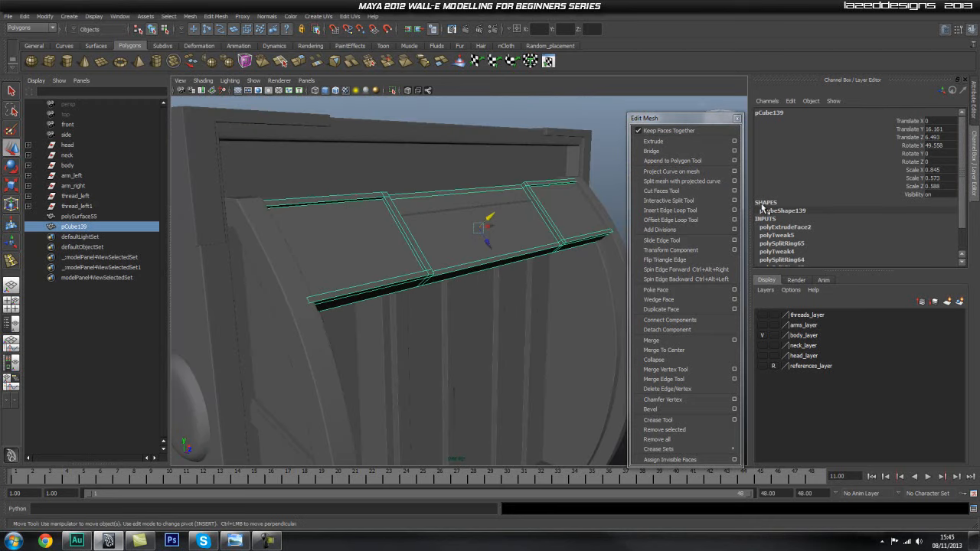
Adjust the cover plate's tilt about X slightly and reposition it against the curved rails.
{"action": "left_click", "coordinate": [913, 145]}
{"action": "key", "text": "e"}
{"action": "middle_click_drag", "start_coordinate": [538, 125], "coordinate": [540, 126]}
{"action": "key", "text": "w"}
{"action": "middle_click_drag", "start_coordinate": [488, 219], "coordinate": [488, 217]}
{"action": "left_click_drag", "start_coordinate": [488, 217], "coordinate": [496, 276], "text": "alt"}
Move the ribbed hatch panel below the cover plate along Z to a Translate Z of -0.282.
{"action": "left_click", "coordinate": [491, 267]}
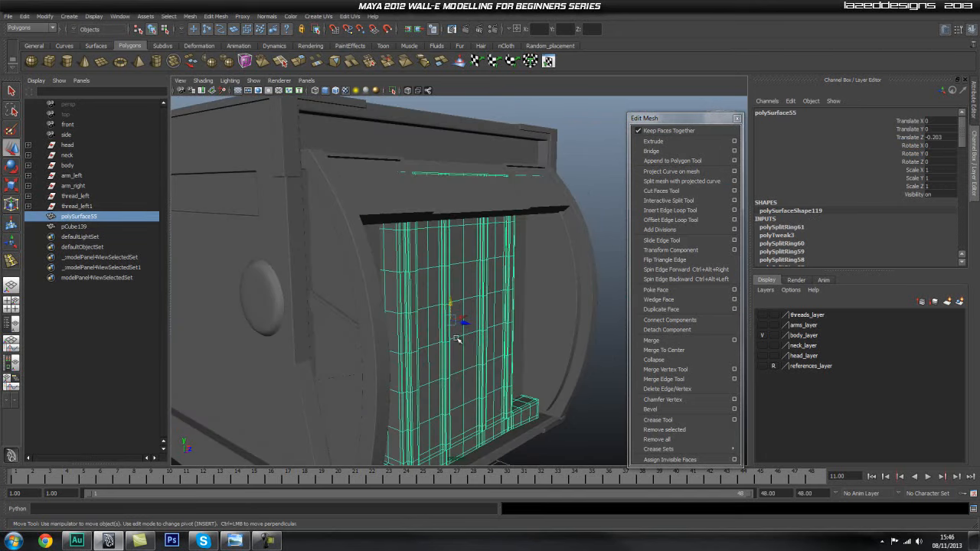
{"action": "middle_click_drag", "start_coordinate": [463, 327], "coordinate": [462, 329]}
{"action": "left_click_drag", "start_coordinate": [463, 329], "coordinate": [460, 277], "text": "alt"}
Isolate the ribbed hatch panel, turn off its smooth preview and switch to the front view.
{"action": "left_click", "coordinate": [393, 92]}
{"action": "left_click_drag", "start_coordinate": [521, 173], "coordinate": [495, 184], "text": "alt"}
{"action": "right_click_drag", "start_coordinate": [417, 195], "coordinate": [438, 204], "text": "alt"}
{"action": "middle_click_drag", "start_coordinate": [438, 204], "coordinate": [434, 277], "text": "alt"}
{"action": "key", "text": "1"}
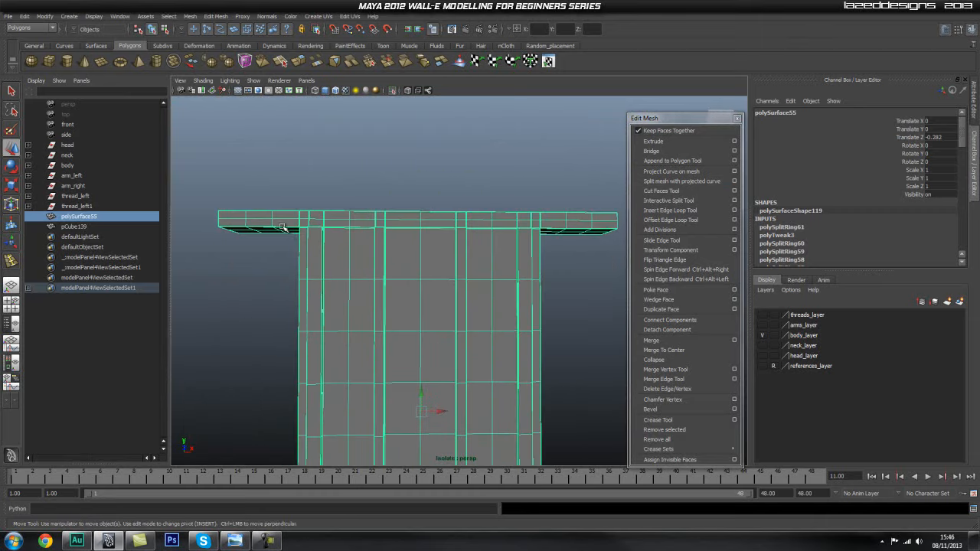
{"action": "left_click_drag", "start_coordinate": [491, 229], "coordinate": [475, 255], "text": "alt"}
{"action": "key", "text": "space"}
Lower the two upper vertex rows of the hatch panel's top crossbar to make it thinner, and return to object mode.
{"action": "right_click_drag", "start_coordinate": [335, 209], "coordinate": [292, 223]}
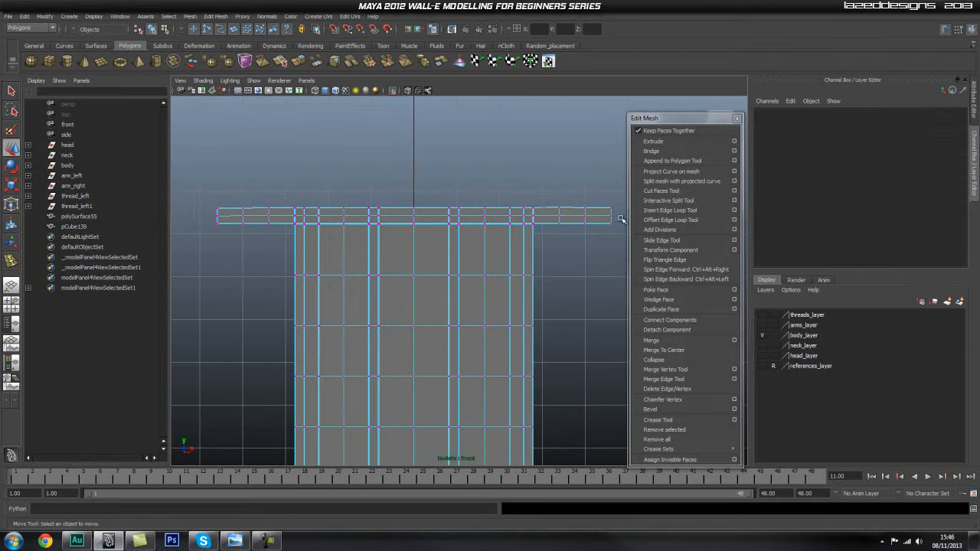
{"action": "left_click_drag", "start_coordinate": [627, 220], "coordinate": [623, 219]}
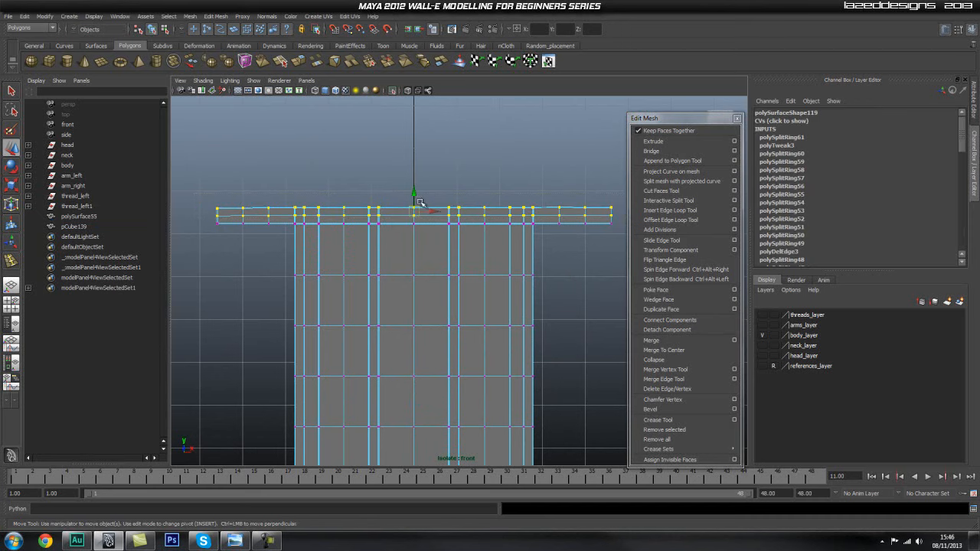
{"action": "left_click_drag", "start_coordinate": [414, 193], "coordinate": [413, 201]}
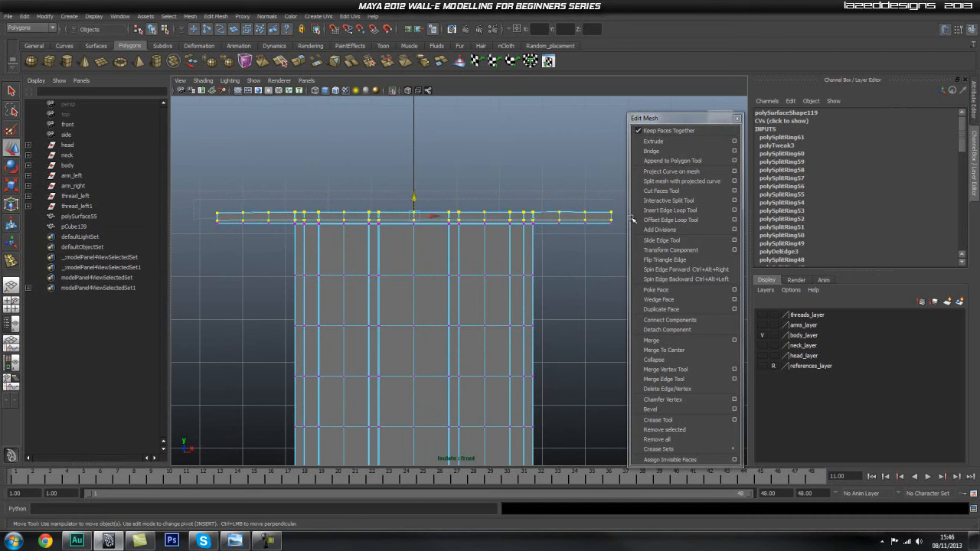
{"action": "left_click_drag", "start_coordinate": [414, 197], "coordinate": [412, 197]}
{"action": "key", "text": "q"}
{"action": "right_click_drag", "start_coordinate": [453, 282], "coordinate": [503, 278]}
{"action": "key", "text": "space"}
{"action": "left_click_drag", "start_coordinate": [431, 295], "coordinate": [434, 325]}
{"action": "right_click_drag", "start_coordinate": [462, 290], "coordinate": [401, 292], "text": "alt"}
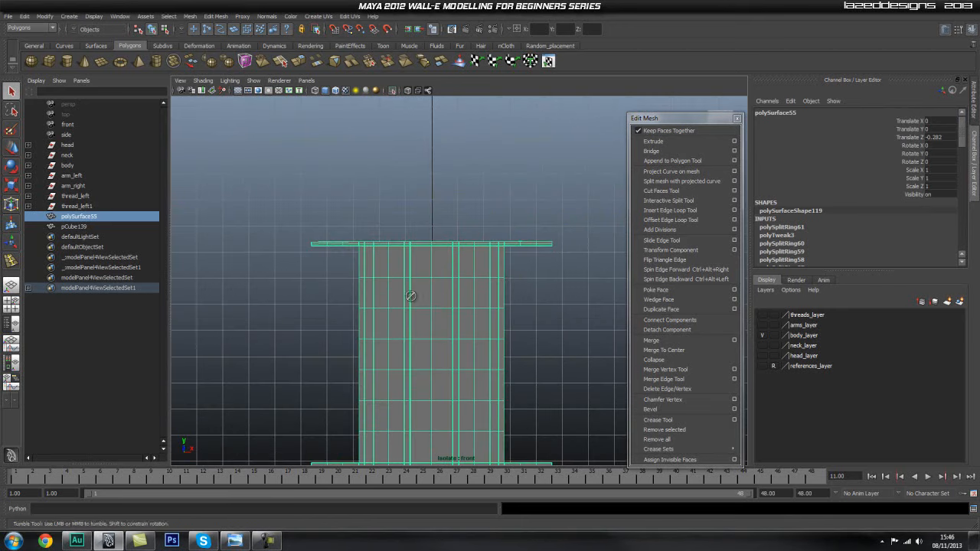
Return to the perspective view, turn off isolation and examine how the hatch panel fits beneath the cover plate.
{"action": "key", "text": "space"}
{"action": "left_click_drag", "start_coordinate": [417, 299], "coordinate": [400, 264]}
{"action": "left_click_drag", "start_coordinate": [432, 295], "coordinate": [498, 303], "text": "alt"}
{"action": "right_click_drag", "start_coordinate": [429, 294], "coordinate": [215, 282], "text": "alt"}
{"action": "left_click", "coordinate": [393, 91]}
{"action": "scroll", "coordinate": [480, 245], "scroll_direction": "down", "scroll_amount": 3}
{"action": "left_click_drag", "start_coordinate": [481, 248], "coordinate": [462, 304], "text": "alt"}
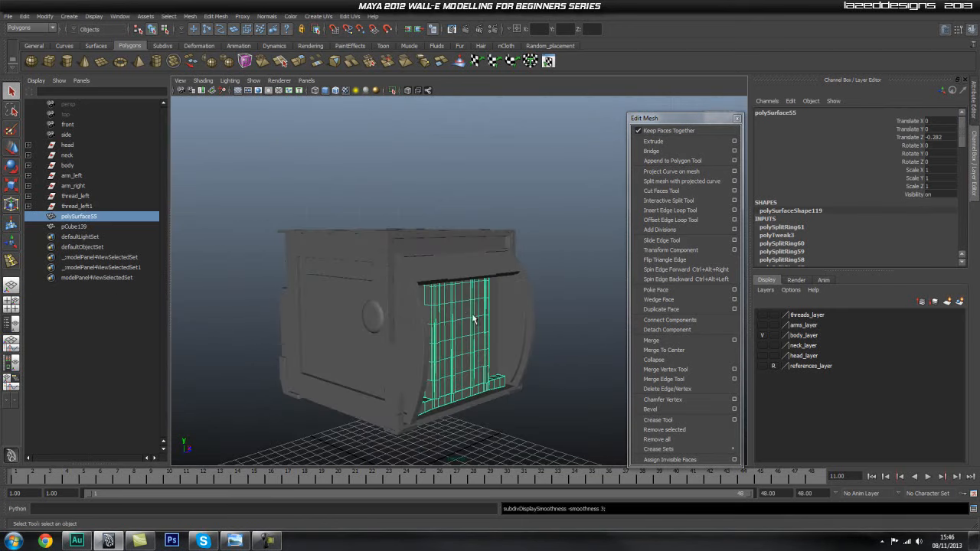
{"action": "scroll", "coordinate": [460, 312], "scroll_direction": "up", "scroll_amount": 3}
{"action": "left_click", "coordinate": [572, 217]}
{"action": "scroll", "coordinate": [478, 271], "scroll_direction": "up", "scroll_amount": 5}
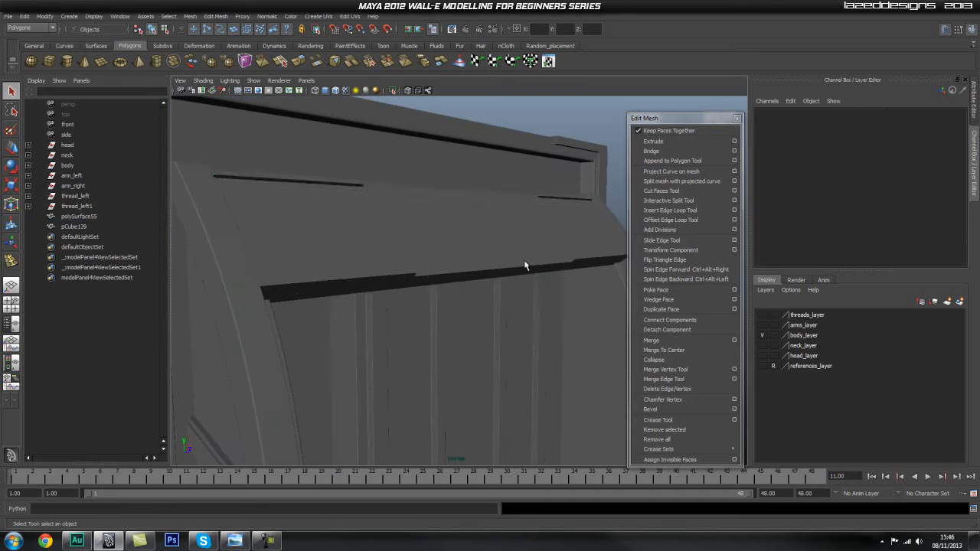
Select the sloped cover plate and isolate it in the viewport.
{"action": "left_click", "coordinate": [455, 256]}
{"action": "mouse_move", "coordinate": [543, 256]}
{"action": "left_mouse_down", "text": "alt"}
{"action": "mouse_move", "coordinate": [429, 256]}
{"action": "mouse_move", "coordinate": [580, 261]}
{"action": "mouse_move", "coordinate": [550, 262]}
{"action": "mouse_move", "coordinate": [538, 249]}
{"action": "left_mouse_up", "text": "alt"}
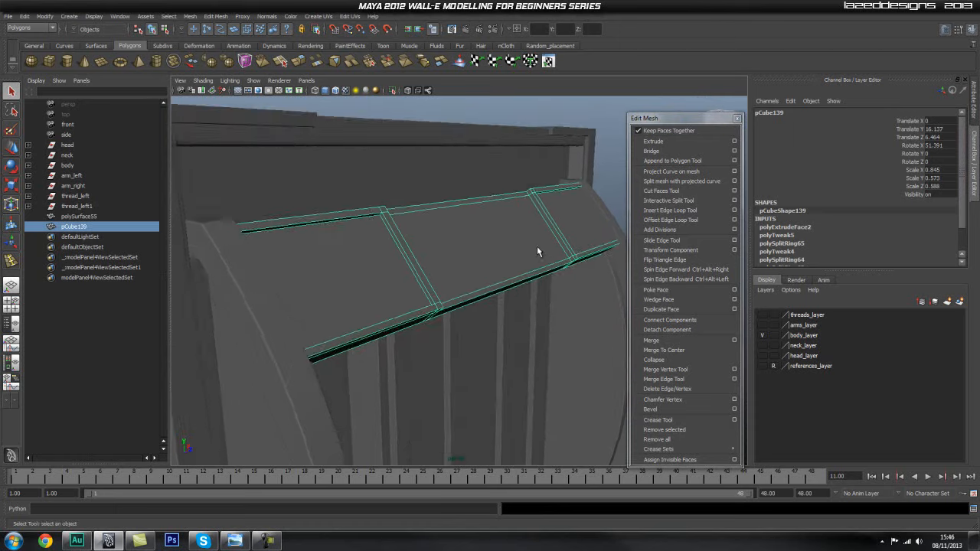
{"action": "middle_click_drag", "start_coordinate": [538, 250], "coordinate": [504, 269], "text": "alt"}
{"action": "left_click", "coordinate": [395, 91]}
{"action": "left_click_drag", "start_coordinate": [439, 241], "coordinate": [459, 221], "text": "alt"}
Try to insert an edge loop around the lower end corner of the cover plate.
{"action": "left_click", "coordinate": [657, 213]}
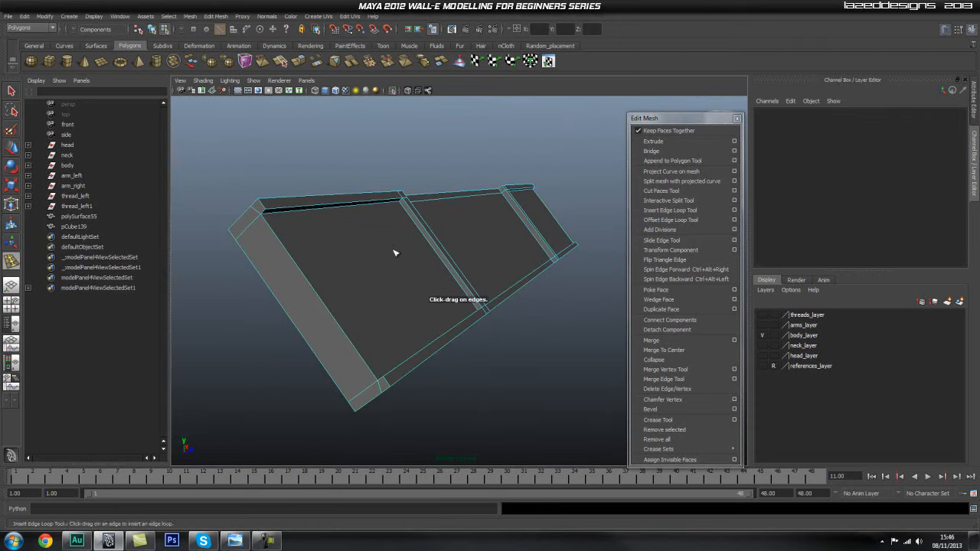
{"action": "left_click_drag", "start_coordinate": [396, 252], "coordinate": [431, 234], "text": "alt"}
{"action": "right_click_drag", "start_coordinate": [431, 235], "coordinate": [472, 242], "text": "alt"}
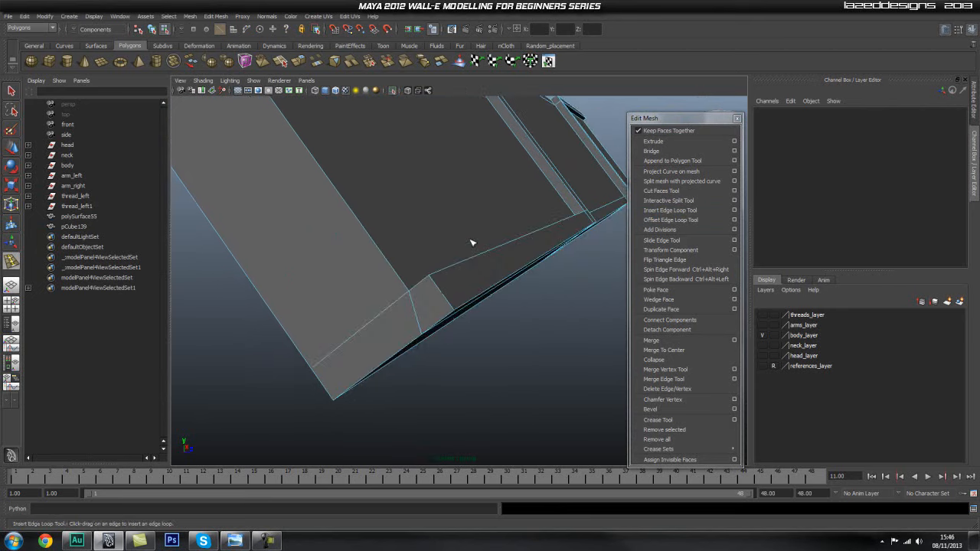
{"action": "left_click", "coordinate": [450, 305]}
{"action": "key", "text": "ctrl+z"}
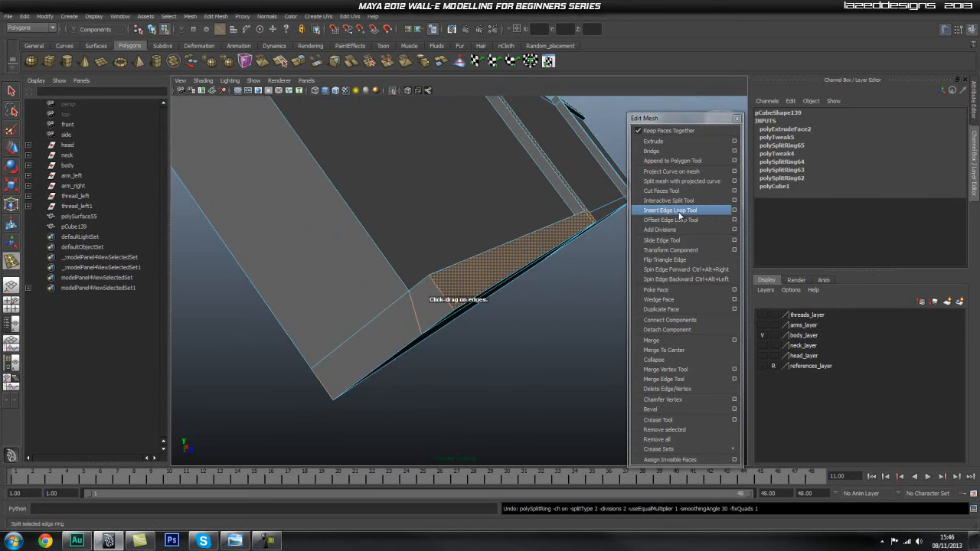
Reset the Insert Edge Loop Tool to its default settings and show only the perspective view without the object list.
{"action": "left_click", "coordinate": [734, 210]}
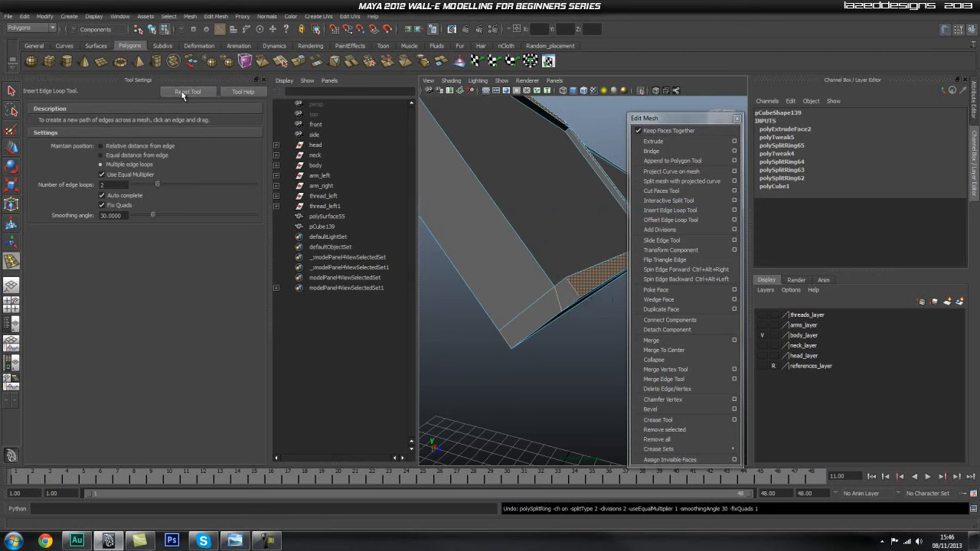
{"action": "right_click_drag", "start_coordinate": [496, 282], "coordinate": [475, 249], "text": "alt"}
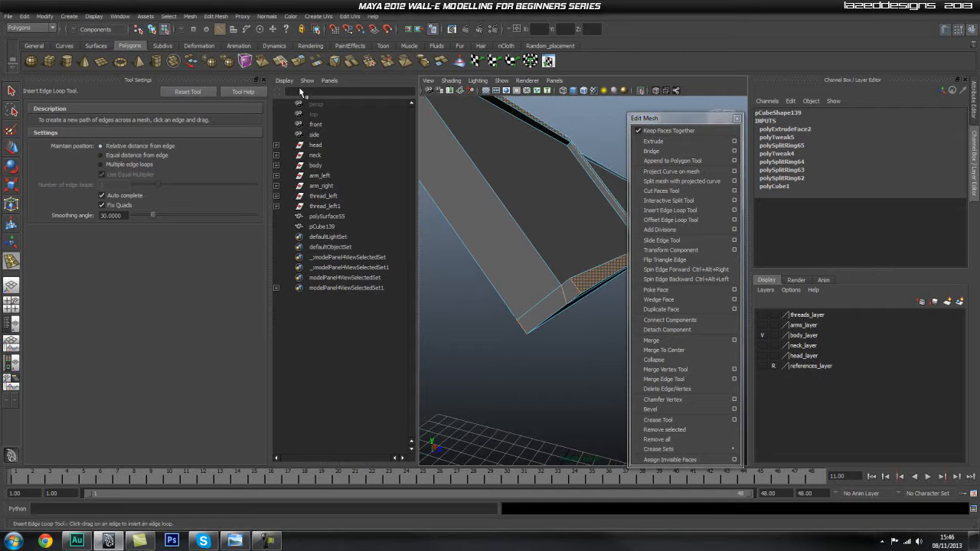
{"action": "left_click", "coordinate": [258, 80]}
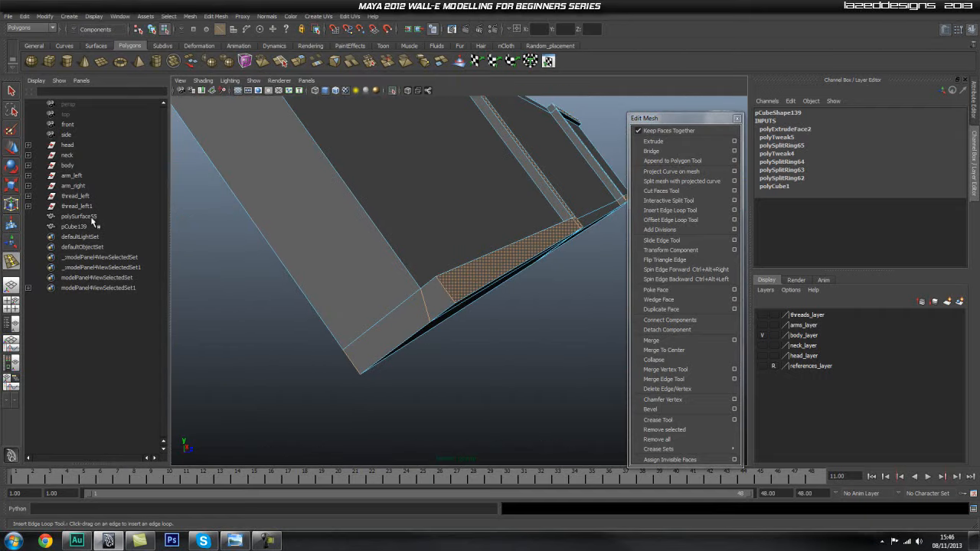
{"action": "left_click", "coordinate": [17, 283]}
Insert five supporting edge loops close to the edges around the lower corner of the cover plate's first raised frame.
{"action": "right_click_drag", "start_coordinate": [346, 308], "coordinate": [350, 308], "text": "alt"}
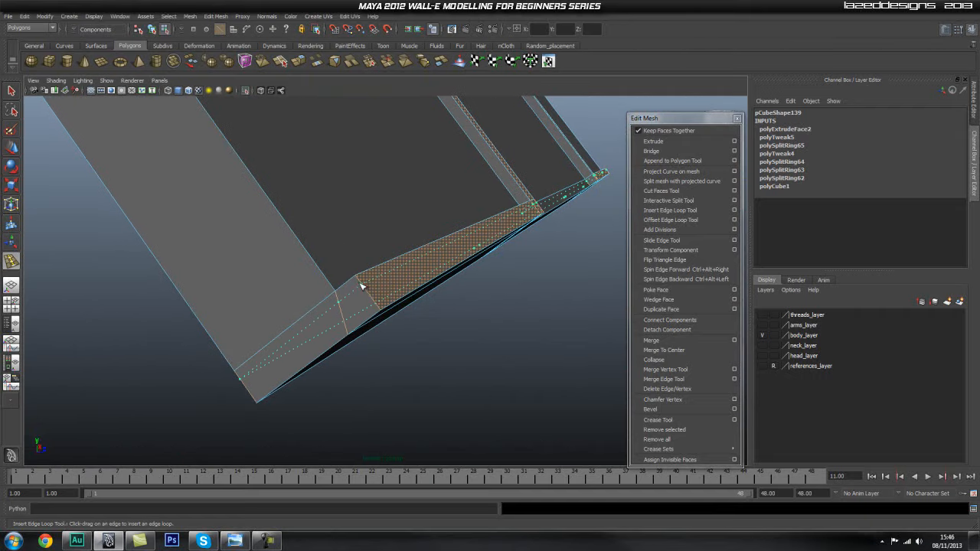
{"action": "left_click", "coordinate": [365, 288]}
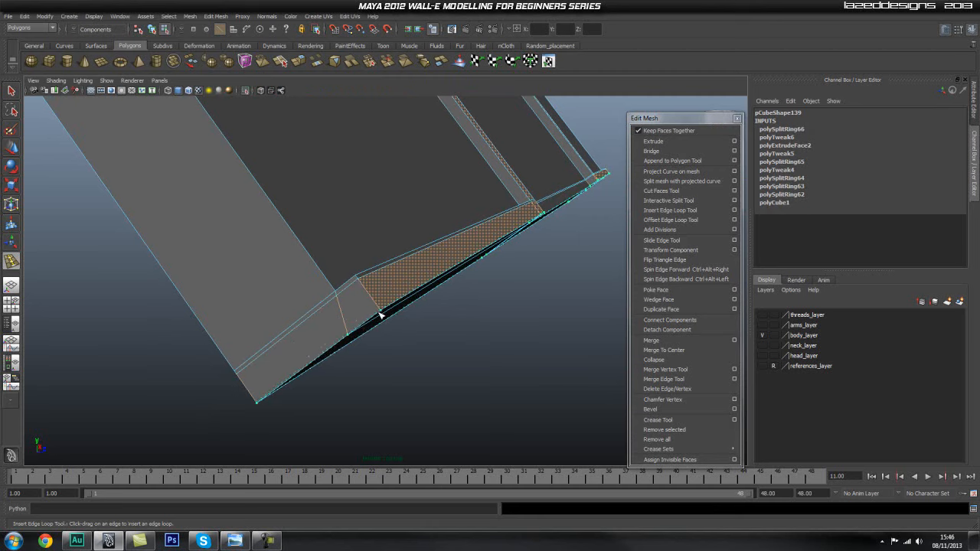
{"action": "left_click", "coordinate": [380, 312]}
{"action": "left_click_drag", "start_coordinate": [390, 313], "coordinate": [164, 340], "text": "alt"}
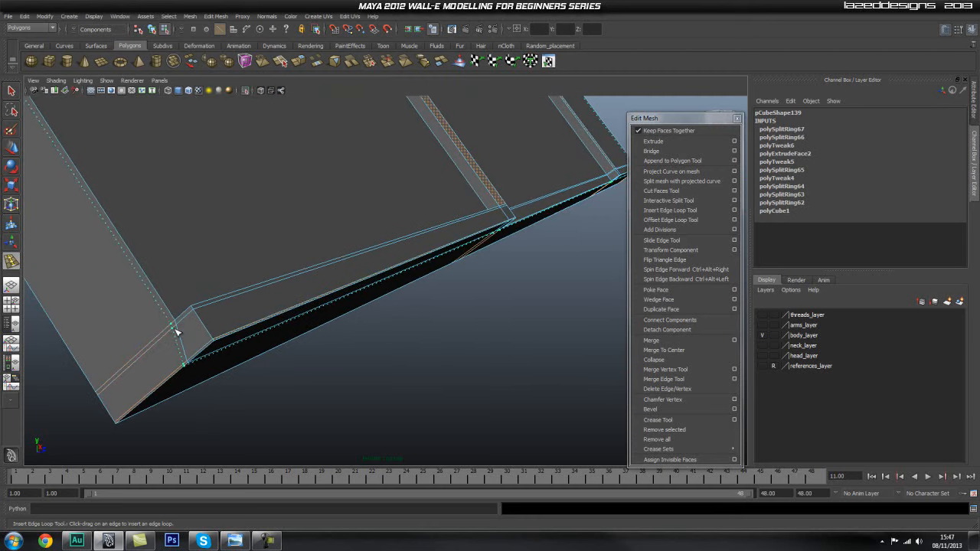
{"action": "left_click", "coordinate": [177, 333]}
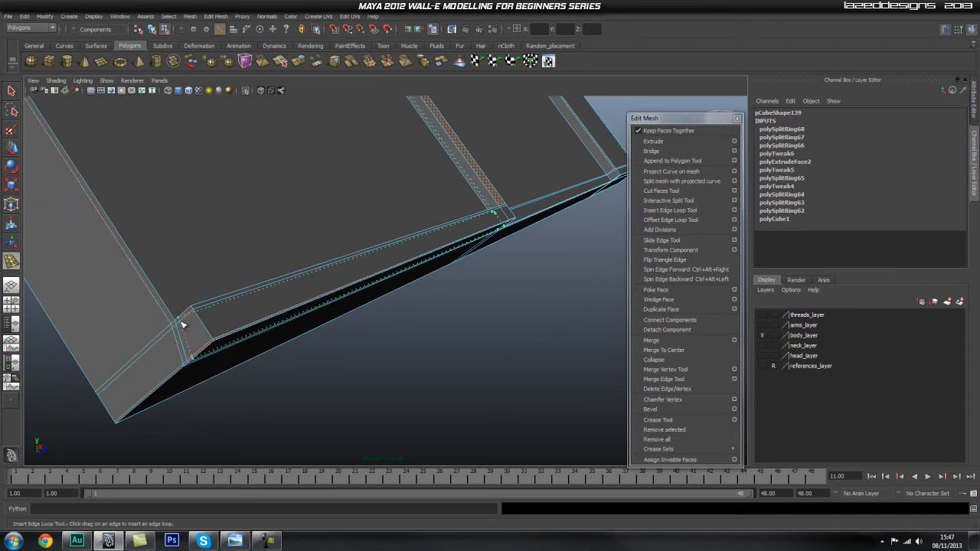
{"action": "left_click", "coordinate": [182, 322]}
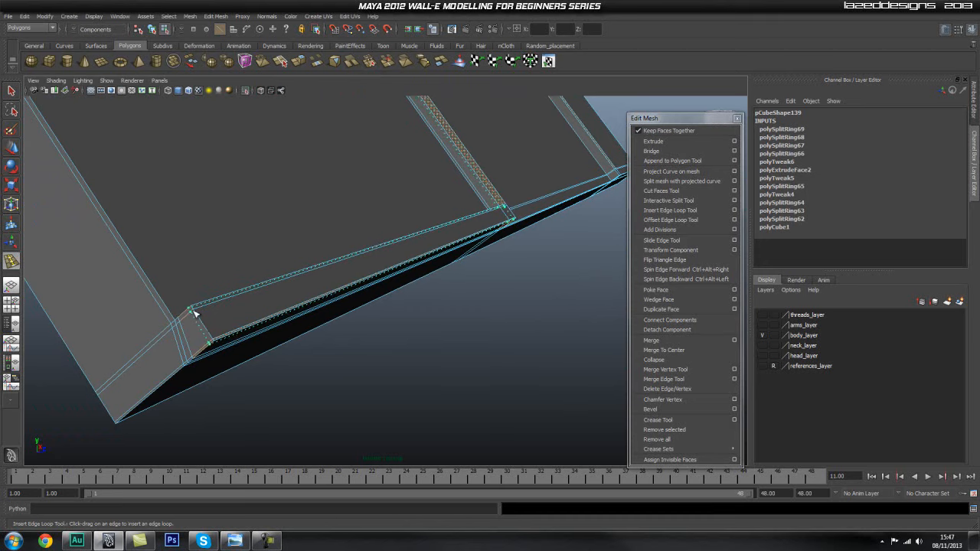
{"action": "left_click", "coordinate": [194, 314]}
Insert supporting edge loops along the cover plate's outer end edge and beside the inner edge of the first end section.
{"action": "middle_click_drag", "start_coordinate": [195, 341], "coordinate": [220, 324], "text": "alt"}
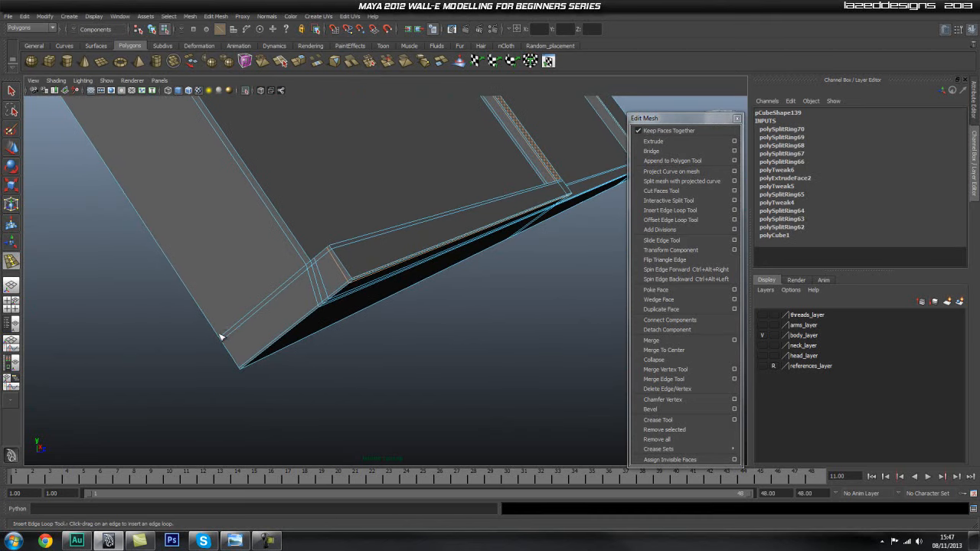
{"action": "left_click", "coordinate": [223, 339]}
{"action": "left_click_drag", "start_coordinate": [223, 338], "coordinate": [265, 291], "text": "alt"}
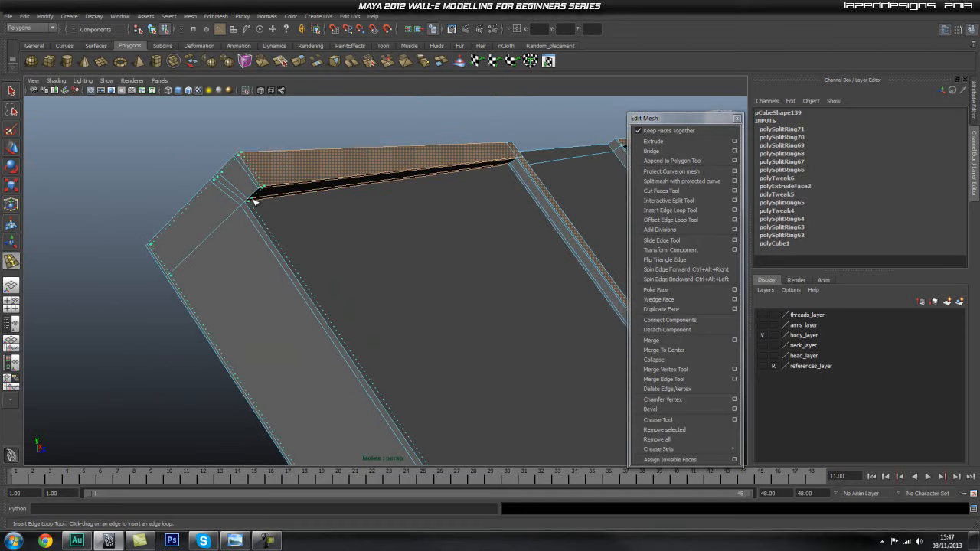
{"action": "left_click", "coordinate": [253, 202]}
Insert two supporting edge loops at the upper corner of the first divider strip, close to its step edges.
{"action": "left_click_drag", "start_coordinate": [268, 211], "coordinate": [369, 252], "text": "alt"}
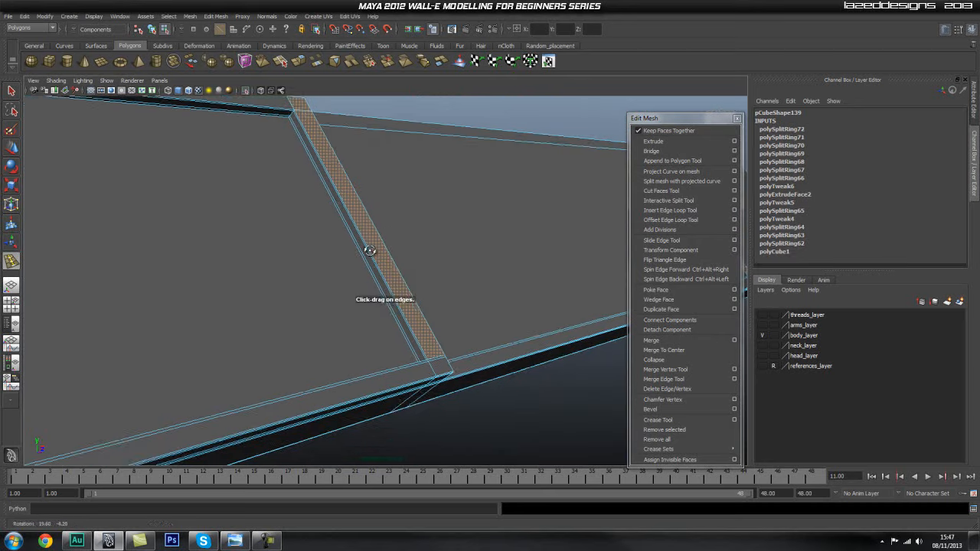
{"action": "middle_click_drag", "start_coordinate": [314, 238], "coordinate": [286, 260], "text": "alt"}
{"action": "right_click_drag", "start_coordinate": [287, 261], "coordinate": [412, 263], "text": "alt"}
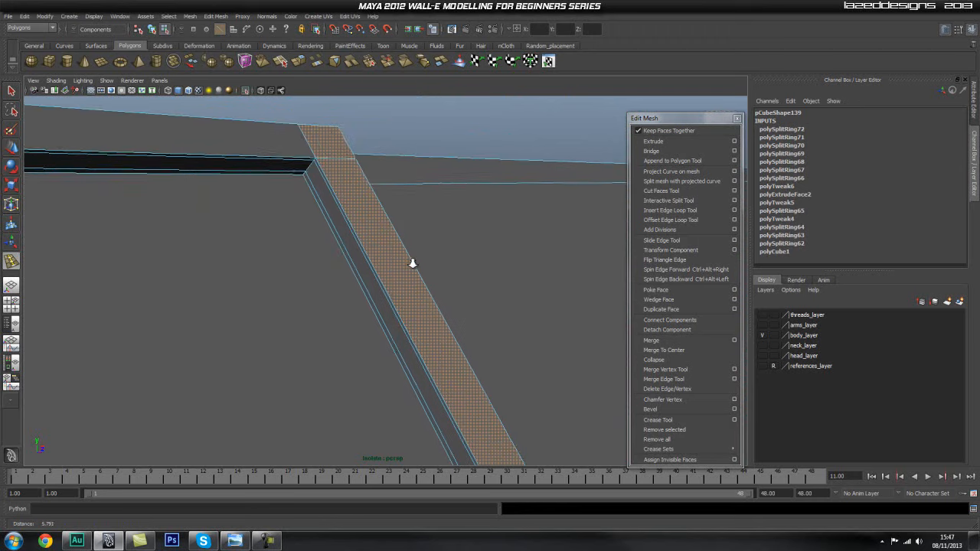
{"action": "left_click", "coordinate": [300, 177]}
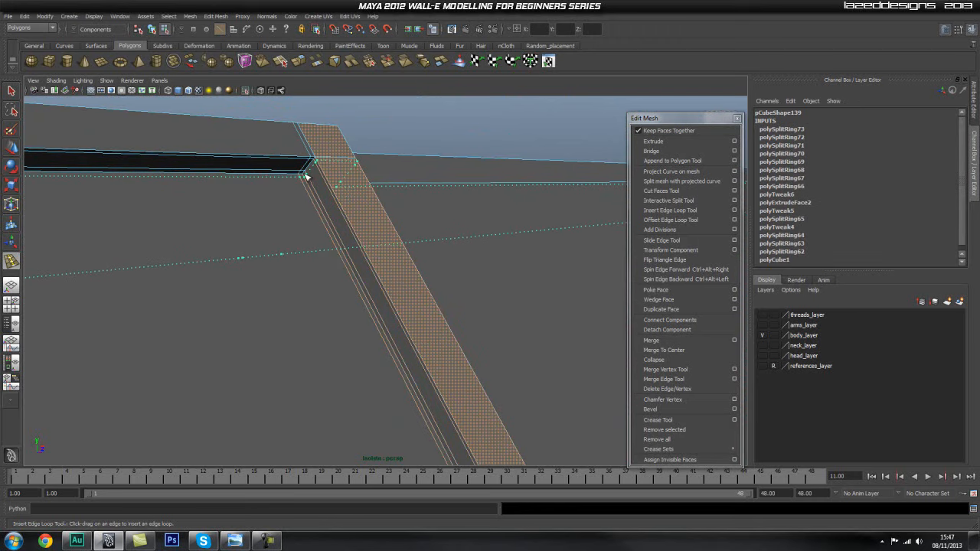
{"action": "left_click", "coordinate": [304, 177]}
Try to insert an edge loop at the lower end of the first divider strip, close to the plate's bottom edge.
{"action": "middle_click_drag", "start_coordinate": [359, 293], "coordinate": [390, 236], "text": "alt"}
{"action": "left_click_drag", "start_coordinate": [390, 237], "coordinate": [423, 256], "text": "alt"}
{"action": "right_click_drag", "start_coordinate": [425, 258], "coordinate": [456, 287], "text": "alt"}
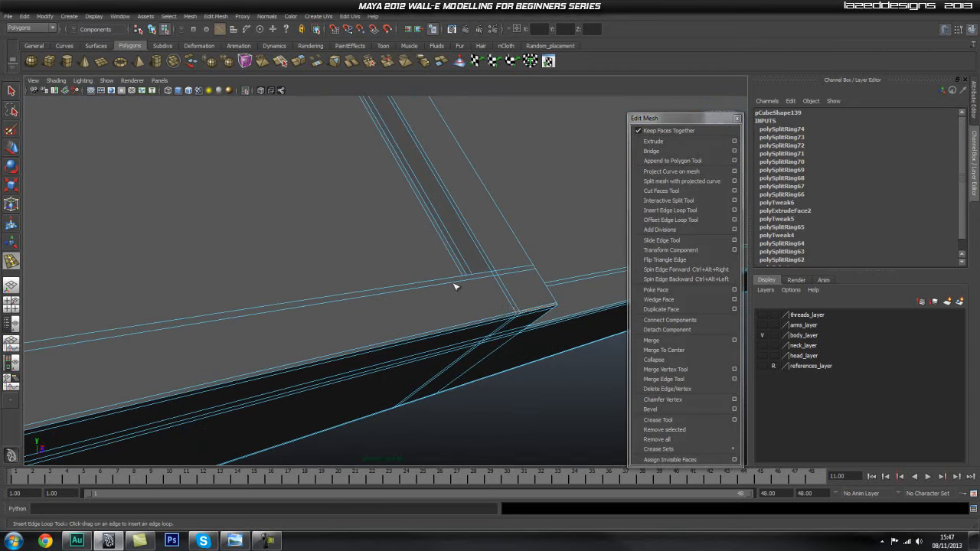
{"action": "left_click", "coordinate": [517, 312]}
{"action": "right_click_drag", "start_coordinate": [518, 314], "coordinate": [525, 333], "text": "alt"}
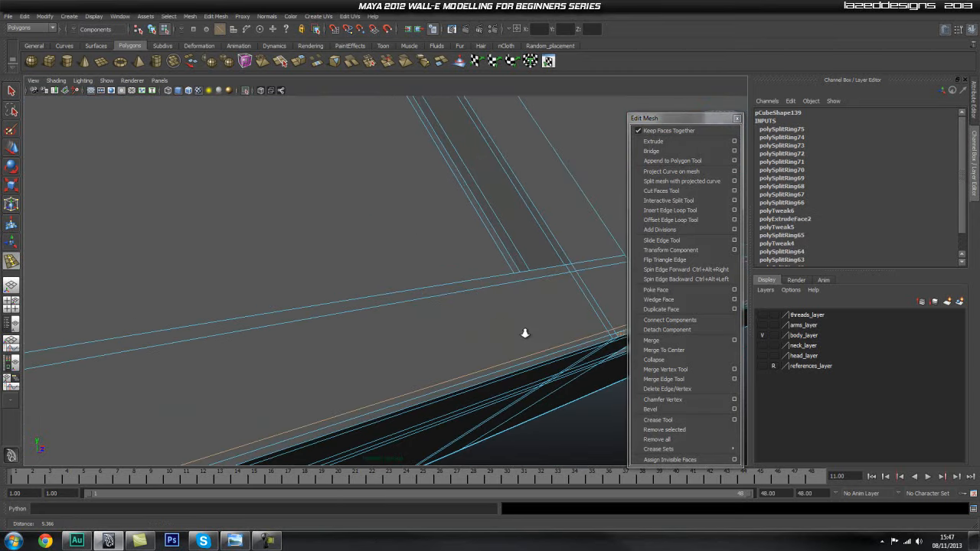
{"action": "key", "text": "ctrl+z"}
Return to object mode and examine the edge flow around the cover plate's divider strips and lower border.
{"action": "middle_click_drag", "start_coordinate": [518, 322], "coordinate": [494, 306], "text": "alt"}
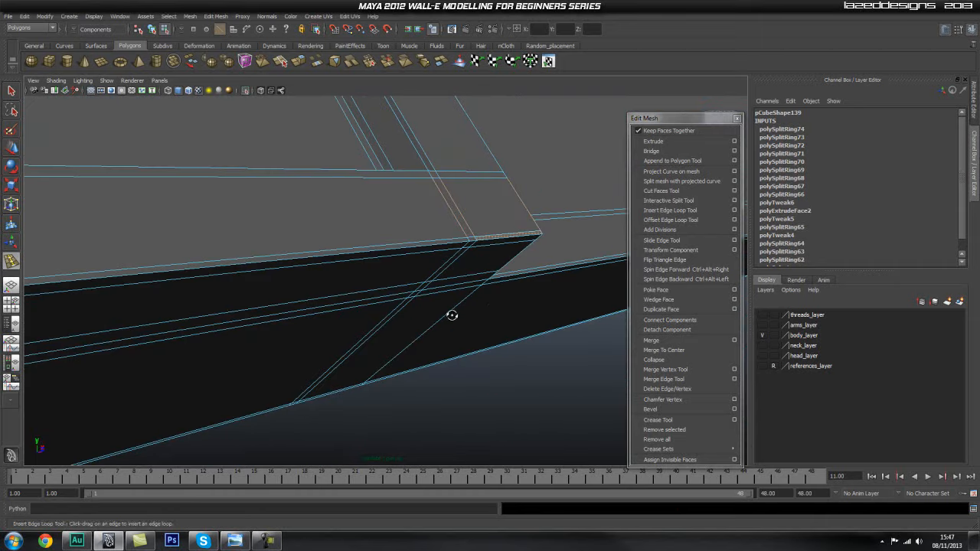
{"action": "left_click_drag", "start_coordinate": [451, 316], "coordinate": [514, 341], "text": "alt"}
{"action": "right_click_drag", "start_coordinate": [514, 342], "coordinate": [361, 281], "text": "alt"}
{"action": "left_click_drag", "start_coordinate": [361, 280], "coordinate": [259, 294], "text": "alt"}
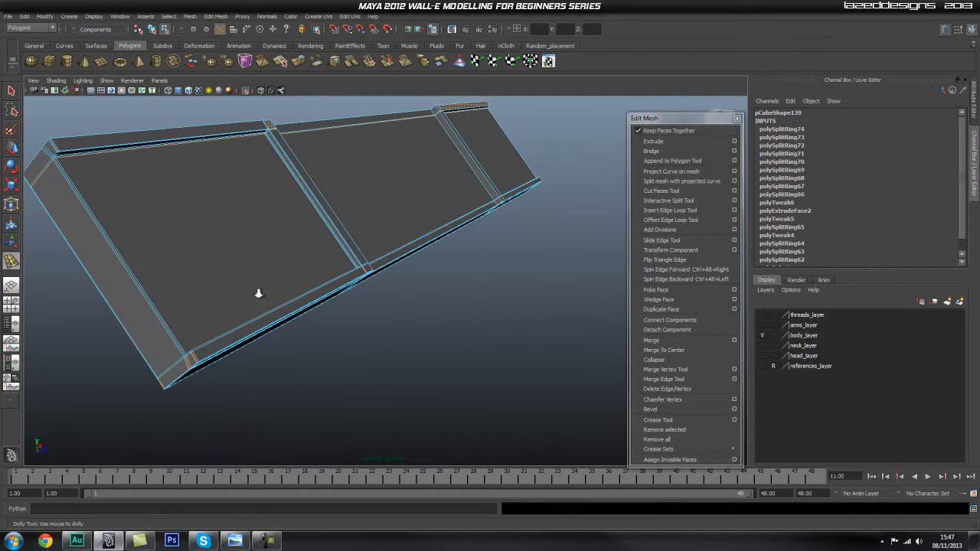
{"action": "right_click_drag", "start_coordinate": [259, 294], "coordinate": [437, 304], "text": "alt"}
{"action": "left_click_drag", "start_coordinate": [437, 304], "coordinate": [291, 296], "text": "alt"}
{"action": "right_click_drag", "start_coordinate": [292, 295], "coordinate": [327, 314], "text": "alt"}
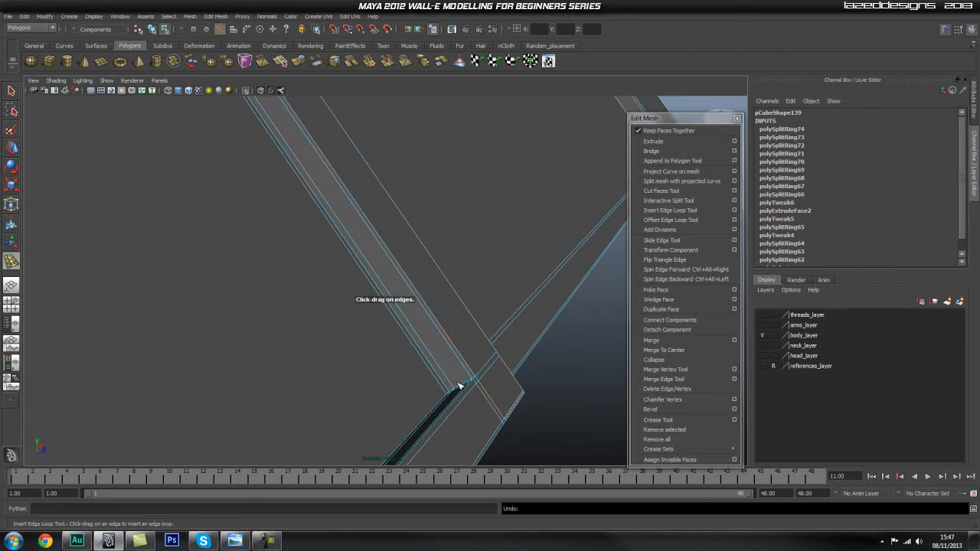
{"action": "key", "text": "q"}
{"action": "key", "text": "F8"}
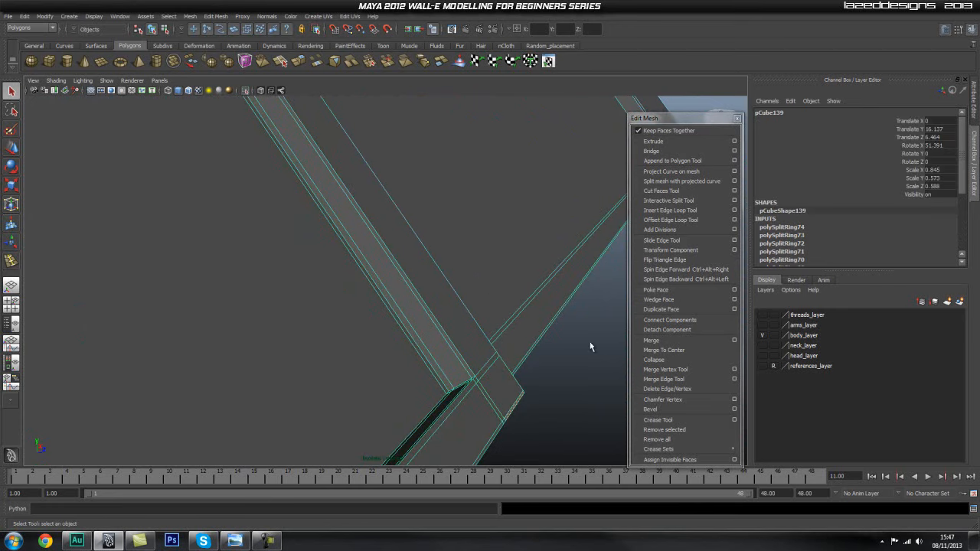
{"action": "key", "text": "f"}
{"action": "right_click_drag", "start_coordinate": [393, 255], "coordinate": [412, 286]}
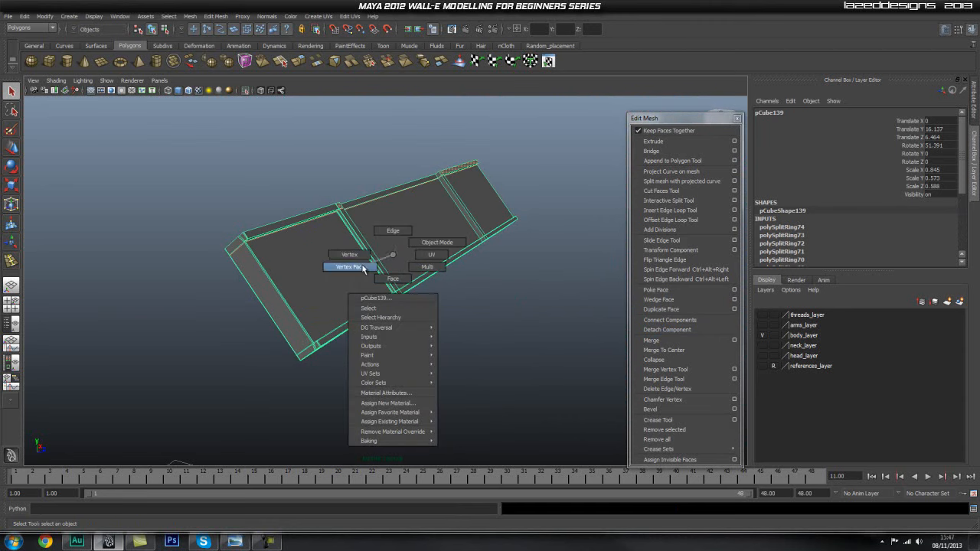
{"action": "right_click_drag", "start_coordinate": [404, 221], "coordinate": [417, 244]}
{"action": "right_click", "coordinate": [417, 222]}
{"action": "left_click_drag", "start_coordinate": [225, 175], "coordinate": [628, 398]}
{"action": "left_click_drag", "start_coordinate": [568, 157], "coordinate": [149, 429]}
{"action": "scroll", "coordinate": [332, 278], "scroll_direction": "up", "scroll_amount": 10}
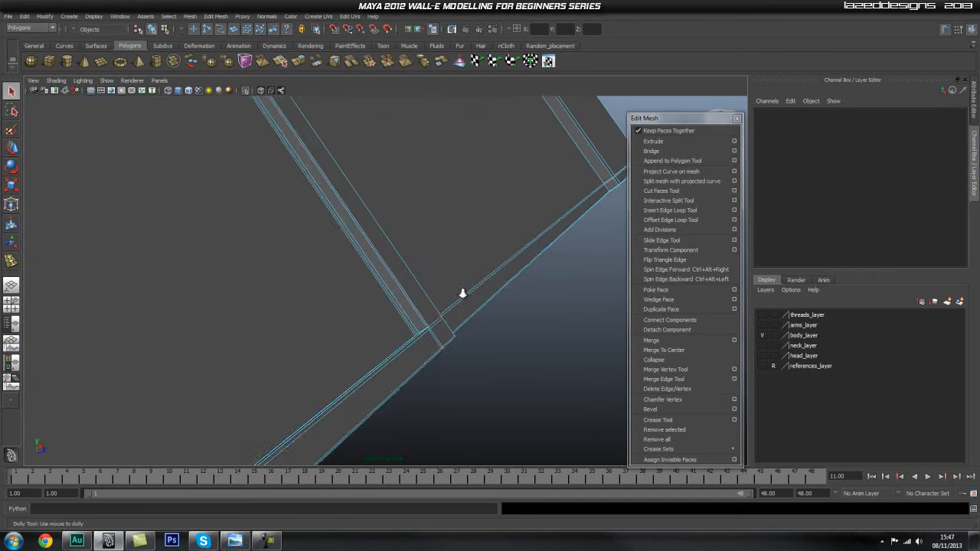
{"action": "right_click_drag", "start_coordinate": [409, 319], "coordinate": [464, 299]}
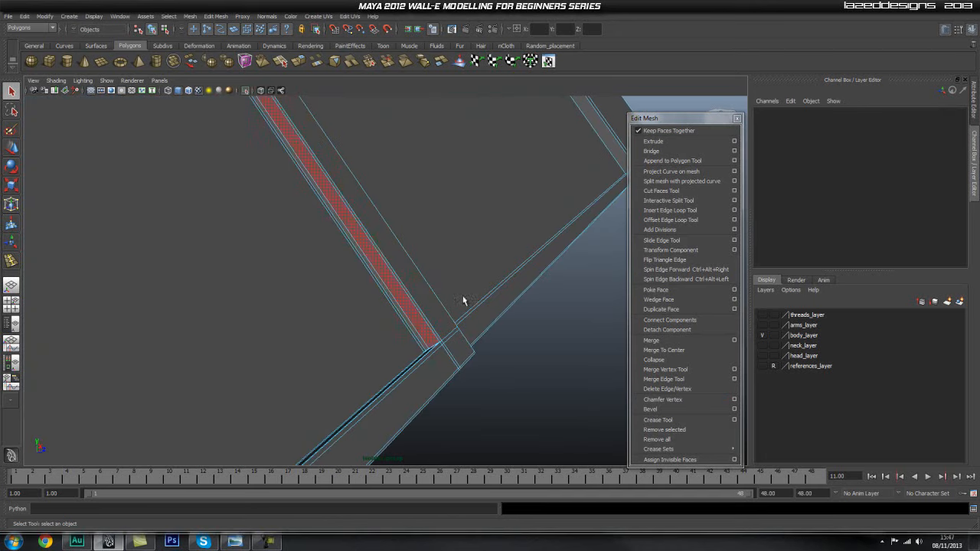
Insert supporting edge loops along the foot of the divider strips and beside the first divider's edge on the middle section.
{"action": "left_click", "coordinate": [684, 210]}
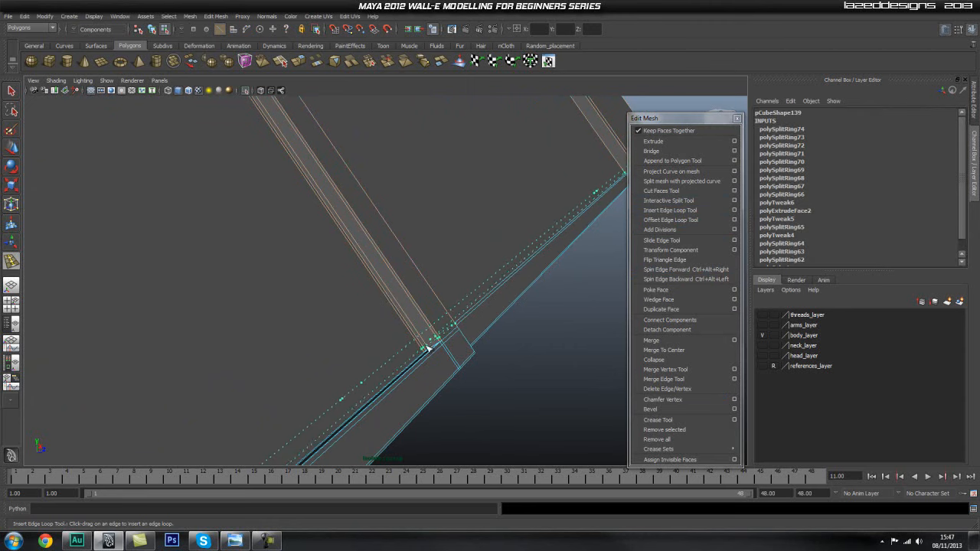
{"action": "left_click", "coordinate": [427, 350]}
{"action": "left_click_drag", "start_coordinate": [442, 344], "coordinate": [280, 268], "text": "alt"}
{"action": "right_click_drag", "start_coordinate": [280, 268], "coordinate": [619, 297], "text": "alt"}
{"action": "middle_click_drag", "start_coordinate": [427, 239], "coordinate": [381, 306], "text": "alt"}
{"action": "right_click_drag", "start_coordinate": [380, 306], "coordinate": [404, 303], "text": "alt"}
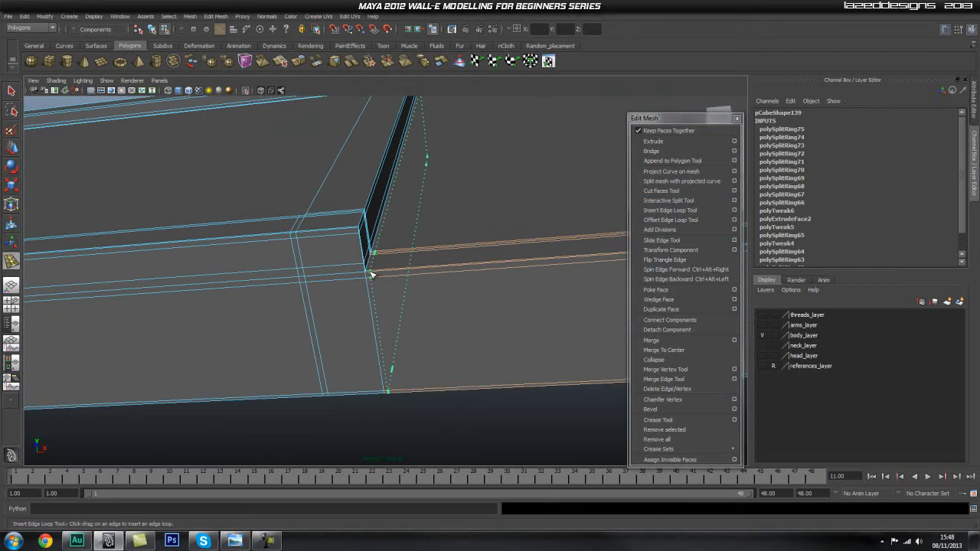
{"action": "left_click", "coordinate": [371, 275]}
Insert four supporting edge loops hugging both long edges of the second divider strip, on each side of each edge.
{"action": "mouse_move", "coordinate": [420, 284]}
{"action": "middle_mouse_down", "text": "alt"}
{"action": "mouse_move", "coordinate": [359, 301]}
{"action": "mouse_move", "coordinate": [225, 284]}
{"action": "mouse_move", "coordinate": [302, 296]}
{"action": "mouse_move", "coordinate": [285, 316]}
{"action": "middle_mouse_up", "text": "alt"}
{"action": "middle_click_drag", "start_coordinate": [351, 299], "coordinate": [431, 275], "text": "alt"}
{"action": "right_click_drag", "start_coordinate": [431, 274], "coordinate": [454, 273], "text": "alt"}
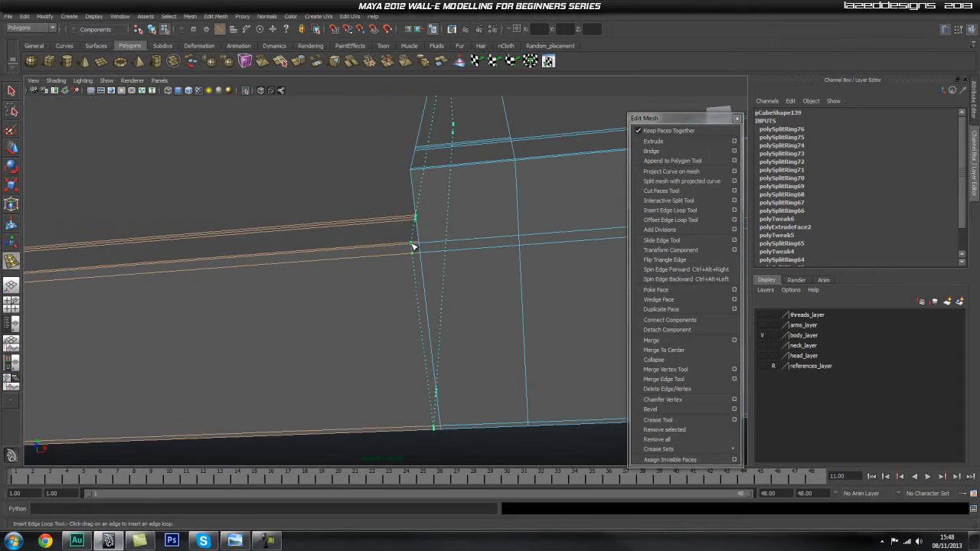
{"action": "left_click_drag", "start_coordinate": [416, 246], "coordinate": [421, 246]}
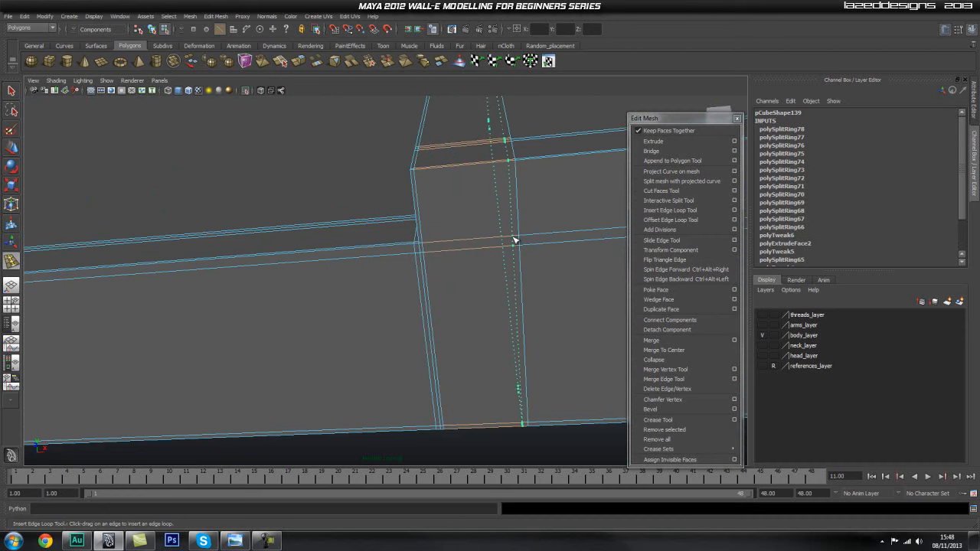
{"action": "left_click_drag", "start_coordinate": [515, 239], "coordinate": [527, 239]}
Insert a supporting edge loop close to the end edge at the far side of the cover plate.
{"action": "middle_click_drag", "start_coordinate": [613, 260], "coordinate": [543, 265], "text": "alt"}
{"action": "right_click_drag", "start_coordinate": [543, 265], "coordinate": [342, 258], "text": "alt"}
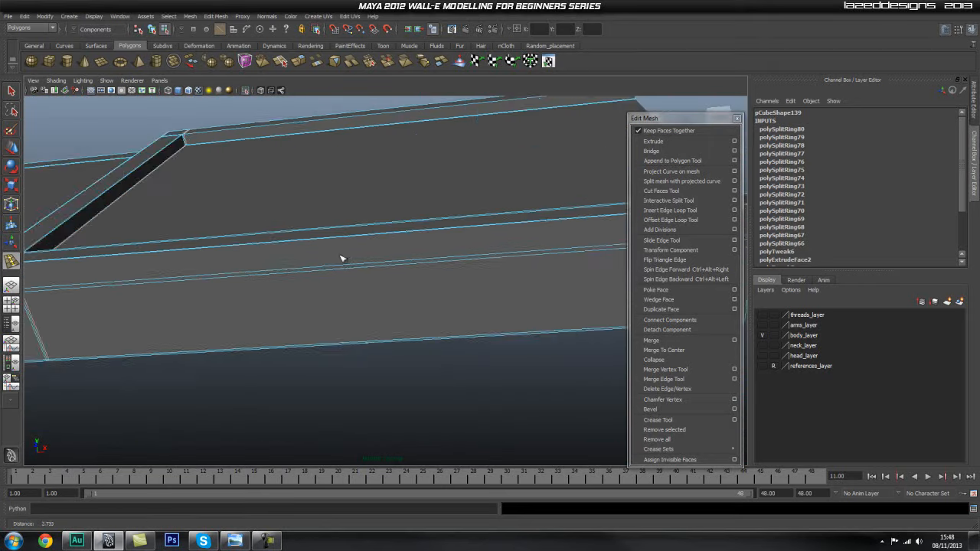
{"action": "middle_click_drag", "start_coordinate": [342, 258], "coordinate": [265, 250], "text": "alt"}
{"action": "right_click_drag", "start_coordinate": [265, 251], "coordinate": [453, 258], "text": "alt"}
{"action": "right_click_drag", "start_coordinate": [161, 222], "coordinate": [318, 212], "text": "alt"}
{"action": "middle_click_drag", "start_coordinate": [318, 212], "coordinate": [410, 317], "text": "alt"}
{"action": "right_click_drag", "start_coordinate": [314, 260], "coordinate": [394, 245], "text": "alt"}
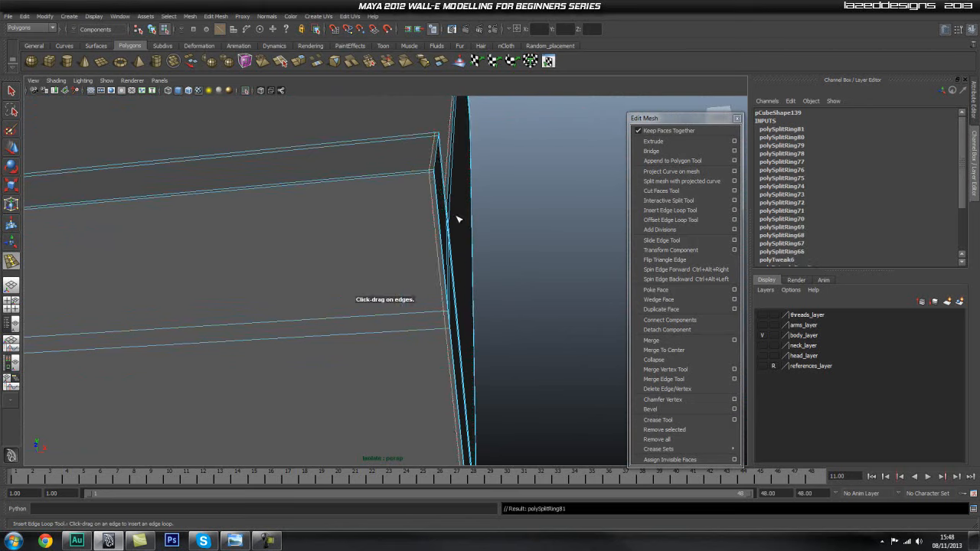
Insert three supporting edge loops at the far end of the cover plate, beside the raised lip's upper edge and on both sides of its foot.
{"action": "left_click_drag", "start_coordinate": [457, 217], "coordinate": [442, 217], "text": "alt"}
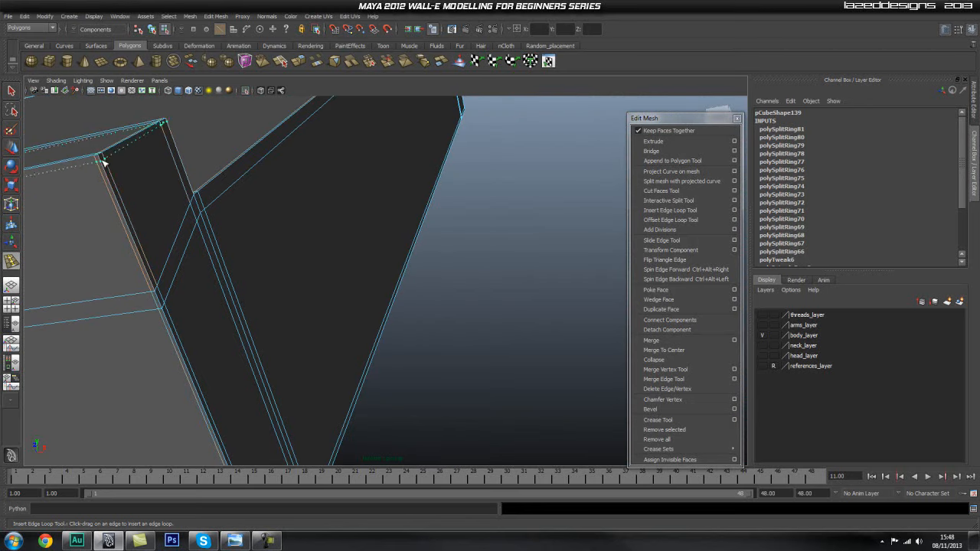
{"action": "middle_click_drag", "start_coordinate": [138, 195], "coordinate": [167, 199], "text": "alt"}
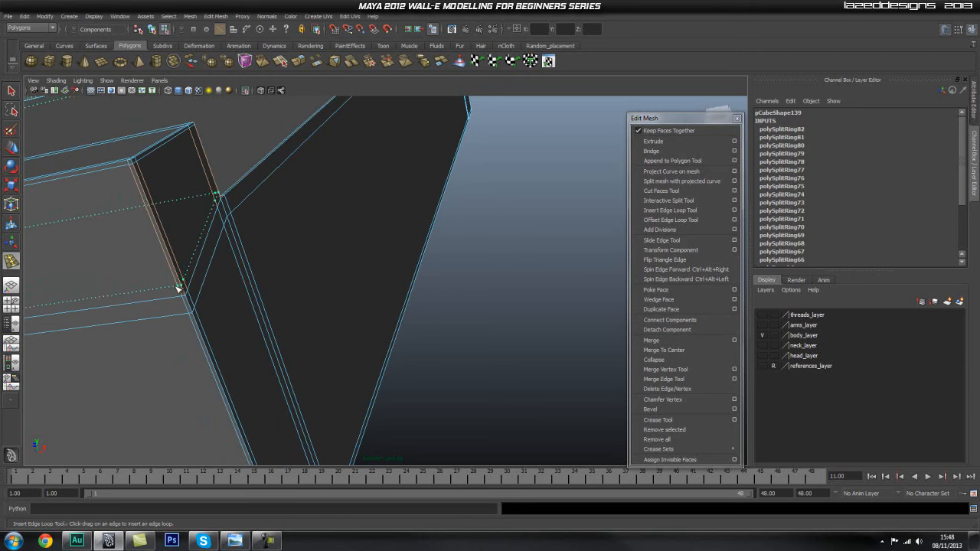
{"action": "left_click_drag", "start_coordinate": [239, 203], "coordinate": [244, 225], "text": "alt"}
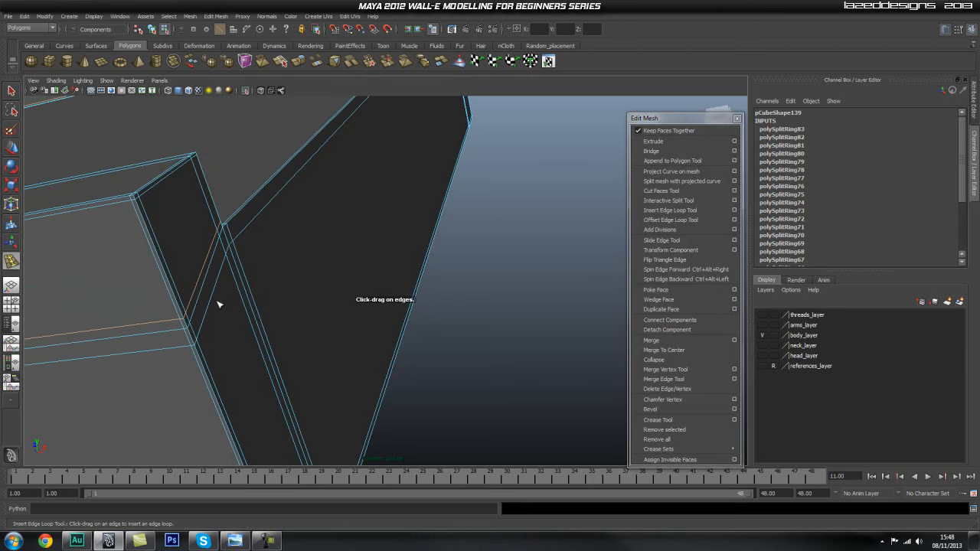
{"action": "left_click", "coordinate": [191, 337]}
Return to object mode and examine the cover plate's shape from several sides for corners that still lack support.
{"action": "left_click_drag", "start_coordinate": [191, 337], "coordinate": [303, 197], "text": "alt"}
{"action": "middle_click_drag", "start_coordinate": [303, 197], "coordinate": [311, 295], "text": "alt"}
{"action": "right_click_drag", "start_coordinate": [311, 295], "coordinate": [353, 253], "text": "alt"}
{"action": "middle_click_drag", "start_coordinate": [352, 253], "coordinate": [366, 325], "text": "alt"}
{"action": "right_click_drag", "start_coordinate": [366, 325], "coordinate": [478, 280], "text": "alt"}
{"action": "middle_click_drag", "start_coordinate": [430, 308], "coordinate": [571, 268], "text": "alt"}
{"action": "middle_click_drag", "start_coordinate": [205, 265], "coordinate": [475, 239], "text": "alt"}
{"action": "middle_click_drag", "start_coordinate": [245, 288], "coordinate": [385, 267], "text": "alt"}
{"action": "left_click_drag", "start_coordinate": [383, 267], "coordinate": [363, 254], "text": "alt"}
{"action": "right_click_drag", "start_coordinate": [363, 254], "coordinate": [383, 205]}
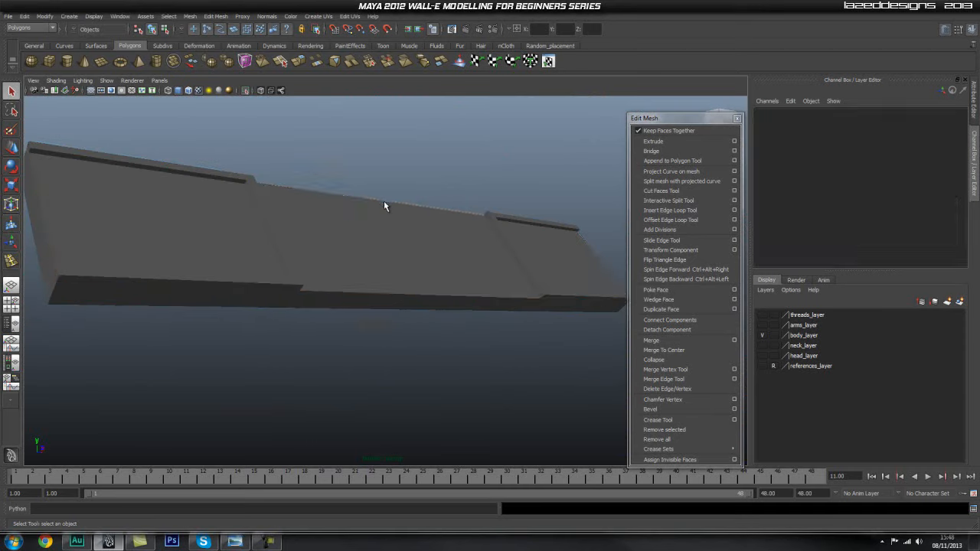
{"action": "left_click", "coordinate": [385, 205]}
{"action": "left_click", "coordinate": [388, 163]}
{"action": "left_click_drag", "start_coordinate": [487, 221], "coordinate": [272, 252], "text": "alt"}
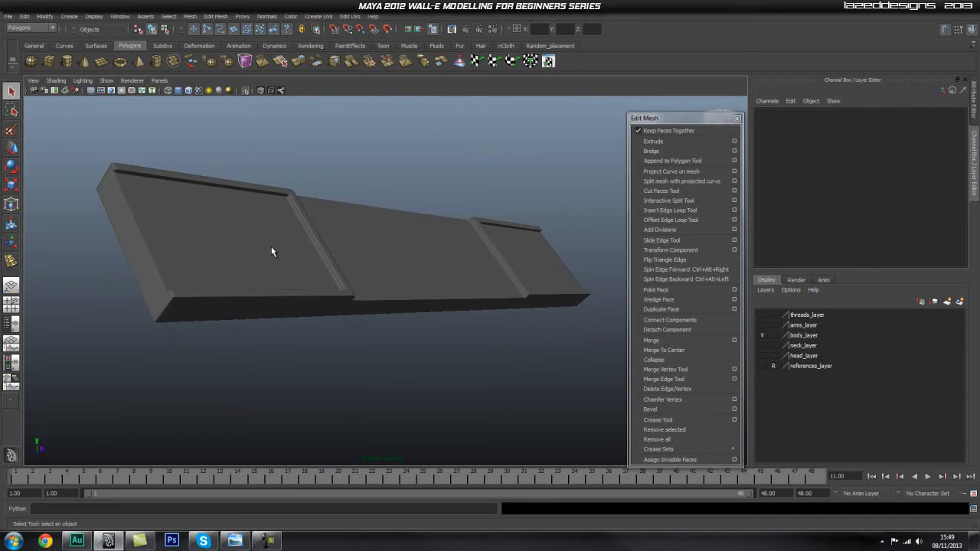
{"action": "left_click_drag", "start_coordinate": [329, 233], "coordinate": [322, 277], "text": "alt"}
{"action": "middle_click_drag", "start_coordinate": [322, 277], "coordinate": [368, 233], "text": "alt"}
Select the cover plate and insert two supporting edge loops close to the long edges of the divider strip.
{"action": "scroll", "coordinate": [368, 232], "scroll_direction": "up", "scroll_amount": 7}
{"action": "left_click_drag", "start_coordinate": [346, 209], "coordinate": [383, 276], "text": "alt"}
{"action": "left_click", "coordinate": [343, 244]}
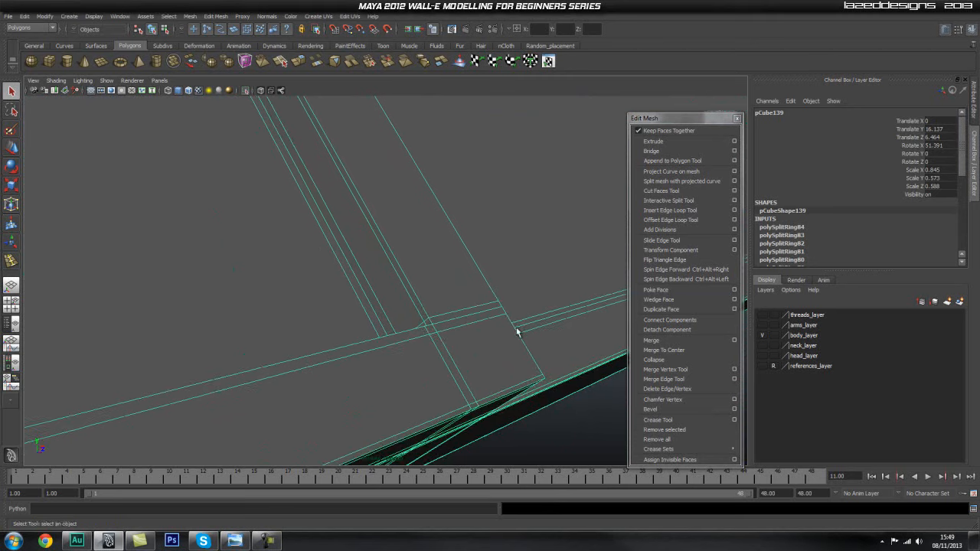
{"action": "left_click", "coordinate": [682, 211]}
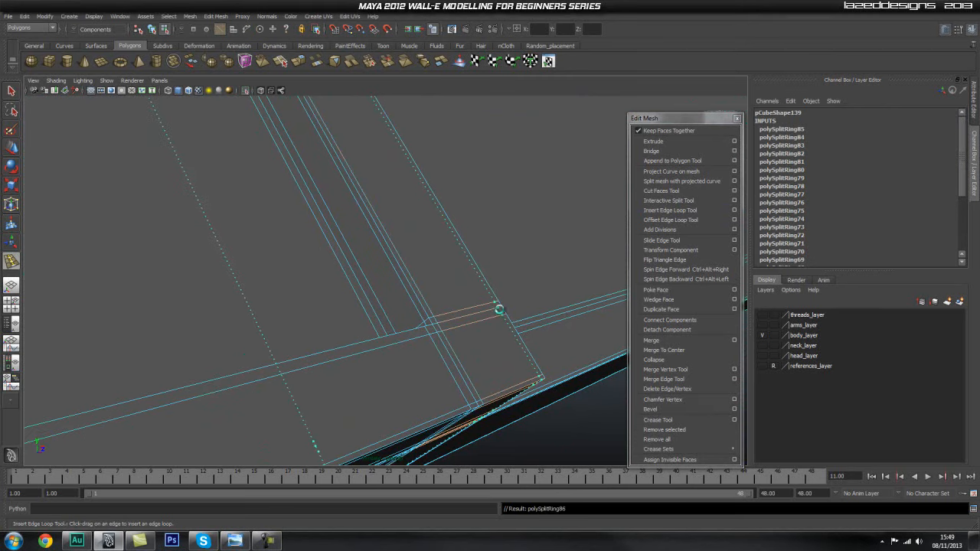
{"action": "left_click_drag", "start_coordinate": [501, 313], "coordinate": [502, 313]}
Examine the edge flow along the cover plate's sections, divider strips and ends.
{"action": "left_click_drag", "start_coordinate": [293, 317], "coordinate": [324, 272], "text": "alt"}
{"action": "right_click_drag", "start_coordinate": [324, 273], "coordinate": [252, 276], "text": "alt"}
{"action": "middle_click_drag", "start_coordinate": [252, 276], "coordinate": [211, 288], "text": "alt"}
{"action": "left_click_drag", "start_coordinate": [210, 289], "coordinate": [292, 269], "text": "alt"}
{"action": "middle_click_drag", "start_coordinate": [219, 255], "coordinate": [468, 310], "text": "alt"}
{"action": "right_click_drag", "start_coordinate": [278, 289], "coordinate": [184, 273], "text": "alt"}
{"action": "left_click_drag", "start_coordinate": [184, 273], "coordinate": [388, 256], "text": "alt"}
{"action": "middle_click_drag", "start_coordinate": [388, 256], "coordinate": [294, 281], "text": "alt"}
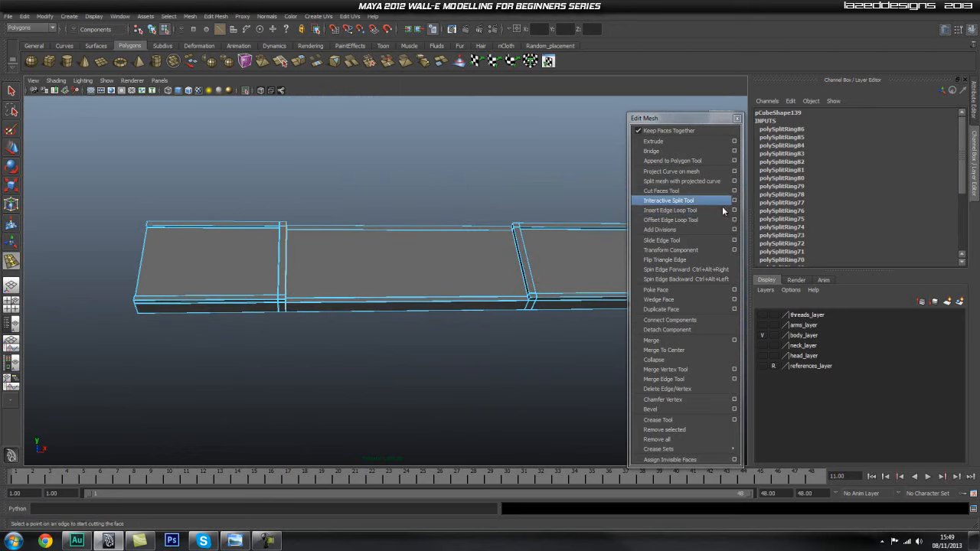
Set the Insert Edge Loop Tool to 3 multiple edge loops and divide the plate's sections with evenly spaced crosswise loops.
{"action": "left_click", "coordinate": [734, 210]}
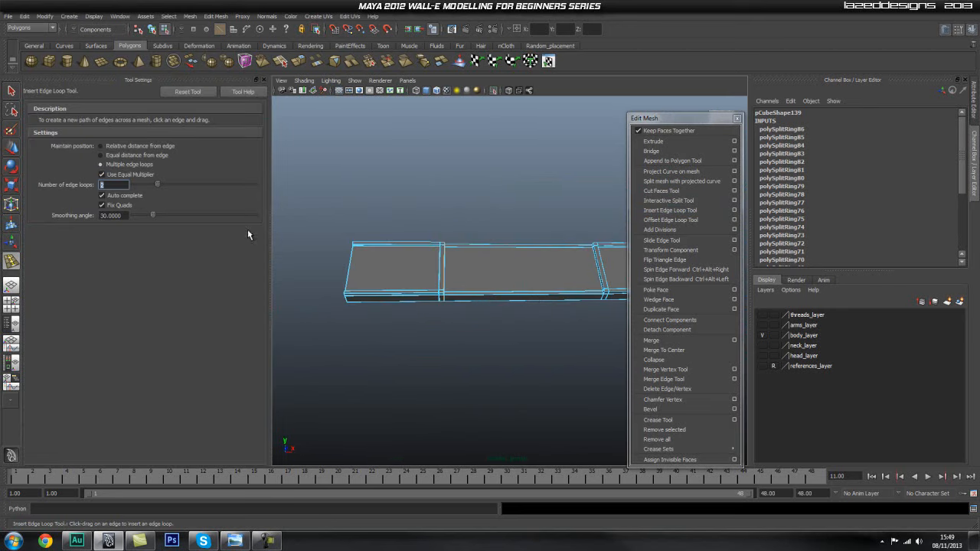
{"action": "type", "text": "3"}
{"action": "key", "text": "Return"}
{"action": "left_click_drag", "start_coordinate": [421, 299], "coordinate": [420, 299]}
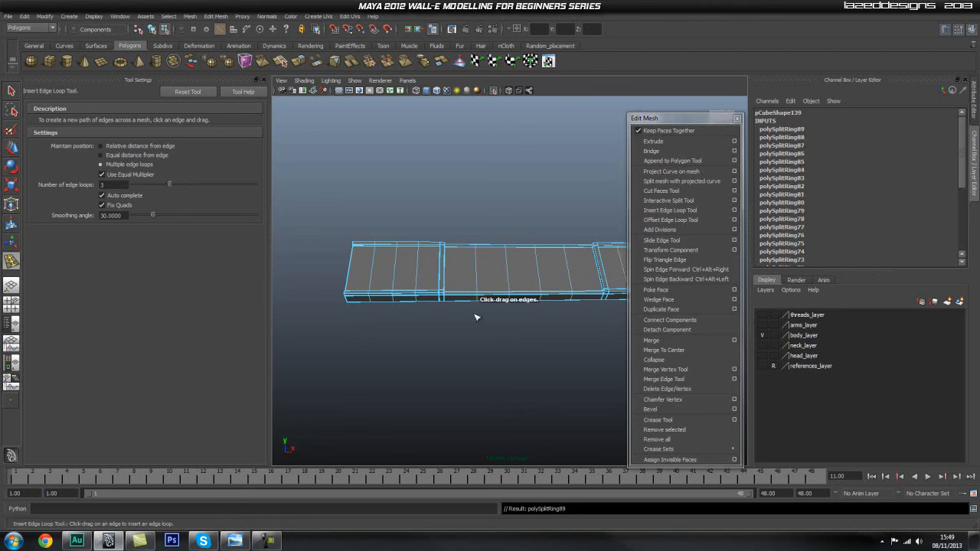
Insert 2 evenly spaced edge loops running lengthwise through all sections of the cover plate, and leave the tool.
{"action": "middle_click_drag", "start_coordinate": [553, 335], "coordinate": [409, 321], "text": "alt"}
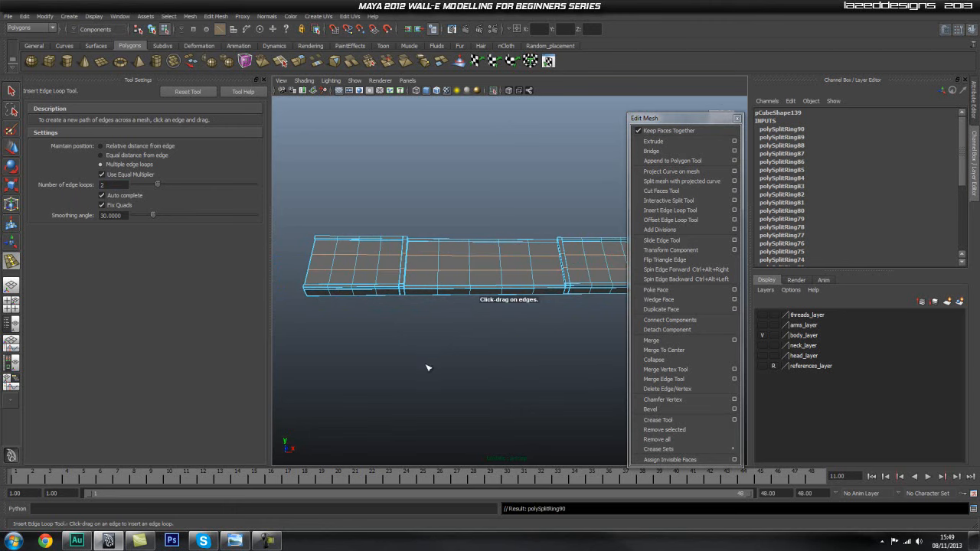
{"action": "left_click_drag", "start_coordinate": [428, 369], "coordinate": [471, 386], "text": "alt"}
{"action": "key", "text": "q"}
Select the cover plate in object mode, display it with smooth preview, and close the tool settings.
{"action": "right_click_drag", "start_coordinate": [429, 326], "coordinate": [452, 297]}
{"action": "left_click", "coordinate": [485, 311]}
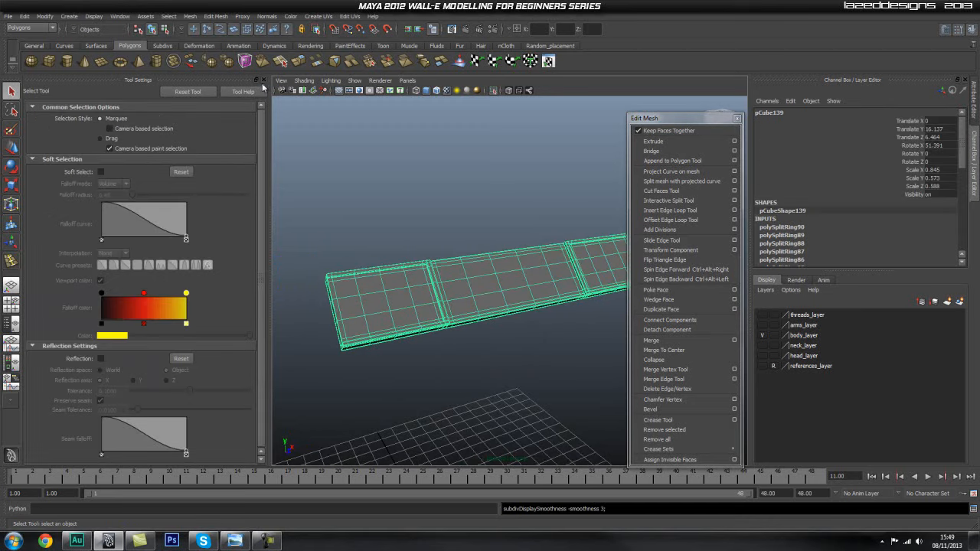
{"action": "left_click", "coordinate": [264, 79]}
{"action": "left_click", "coordinate": [355, 216]}
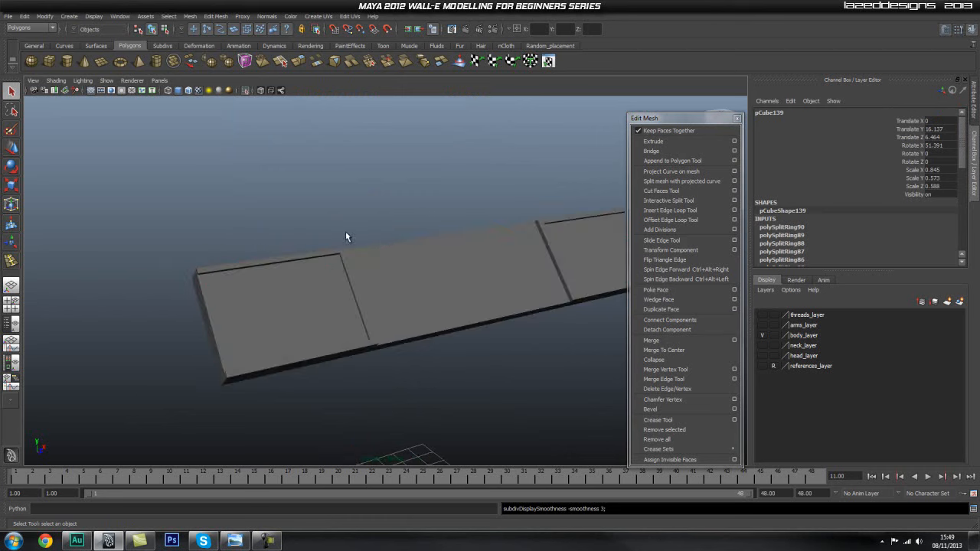
{"action": "left_click_drag", "start_coordinate": [269, 292], "coordinate": [266, 123], "text": "alt"}
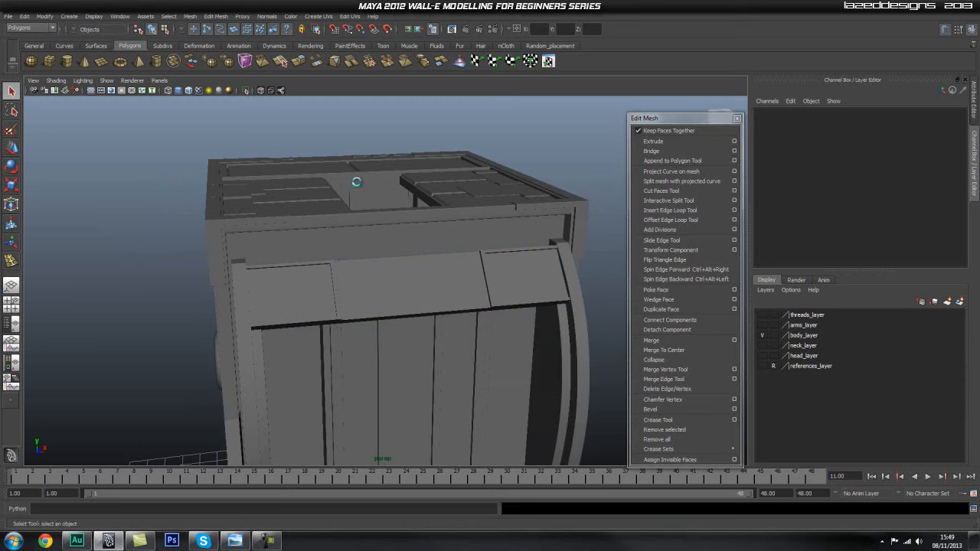
Show the rest of the robot's body again and examine how the cover plate sits above the back hatch.
{"action": "left_click_drag", "start_coordinate": [350, 186], "coordinate": [411, 279], "text": "alt"}
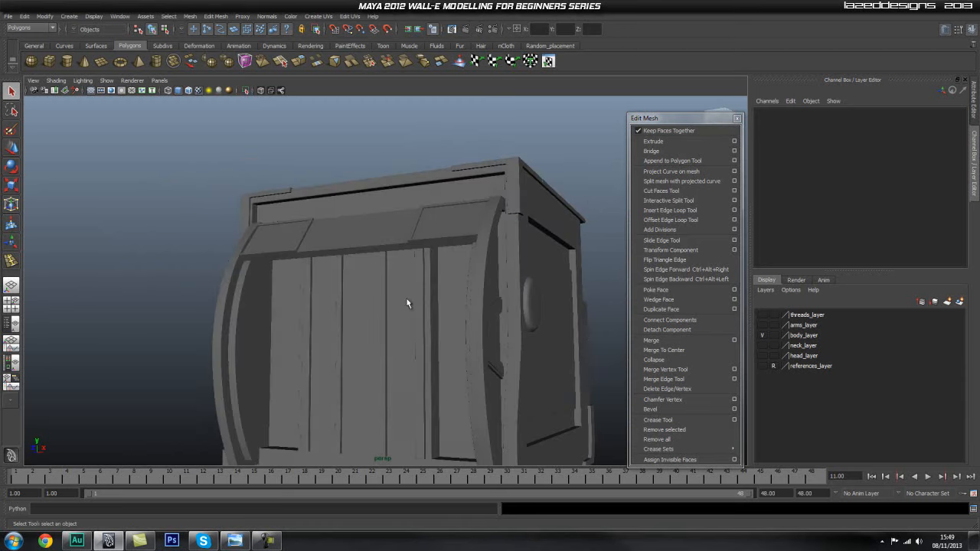
{"action": "left_click", "coordinate": [407, 307]}
{"action": "right_click_drag", "start_coordinate": [458, 324], "coordinate": [378, 321], "text": "alt"}
{"action": "left_click_drag", "start_coordinate": [378, 321], "coordinate": [570, 319], "text": "alt"}
{"action": "left_click", "coordinate": [549, 307]}
{"action": "scroll", "coordinate": [410, 295], "scroll_direction": "up", "scroll_amount": 3}
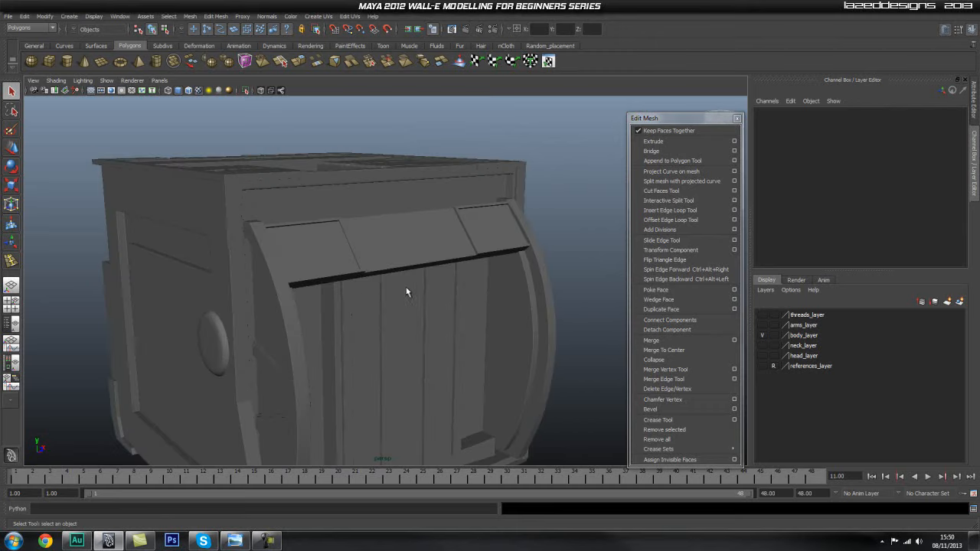
{"action": "middle_click_drag", "start_coordinate": [488, 317], "coordinate": [490, 253], "text": "alt"}
{"action": "left_click_drag", "start_coordinate": [491, 253], "coordinate": [391, 265], "text": "alt"}
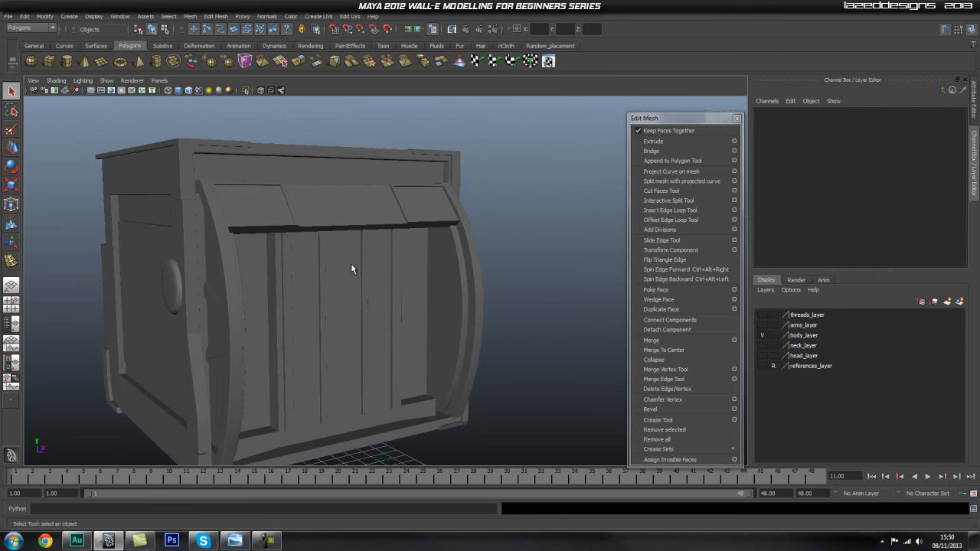